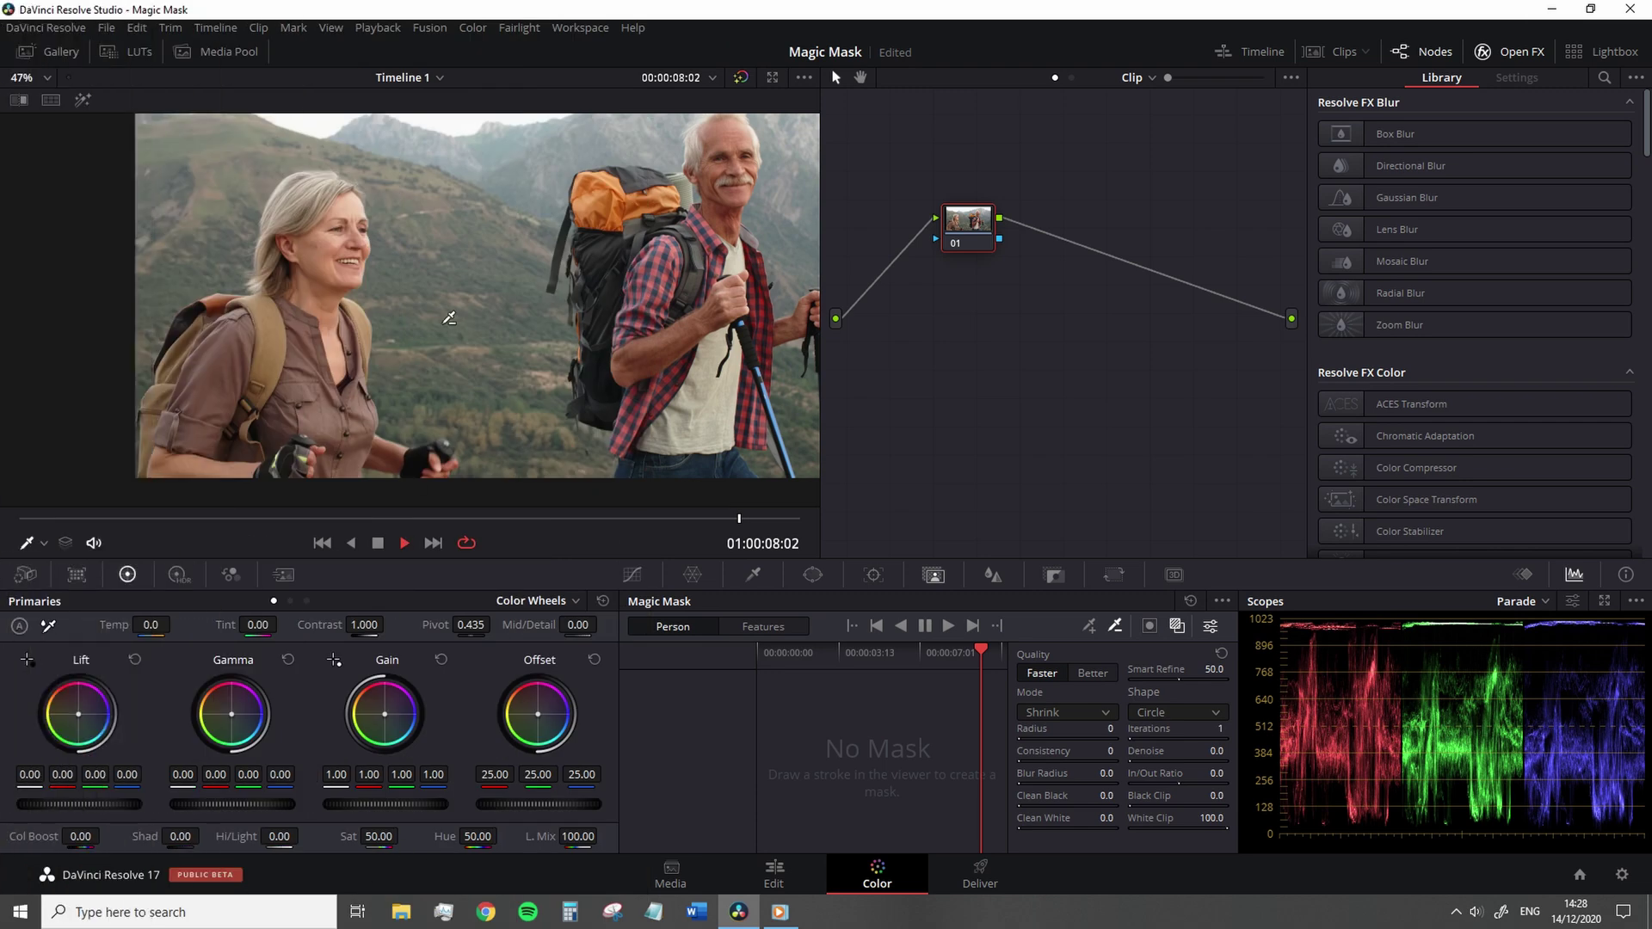
Zoom and pan the viewer to frame the two hikers in the Magic Mask view.
scroll(431, 327, up, 3)
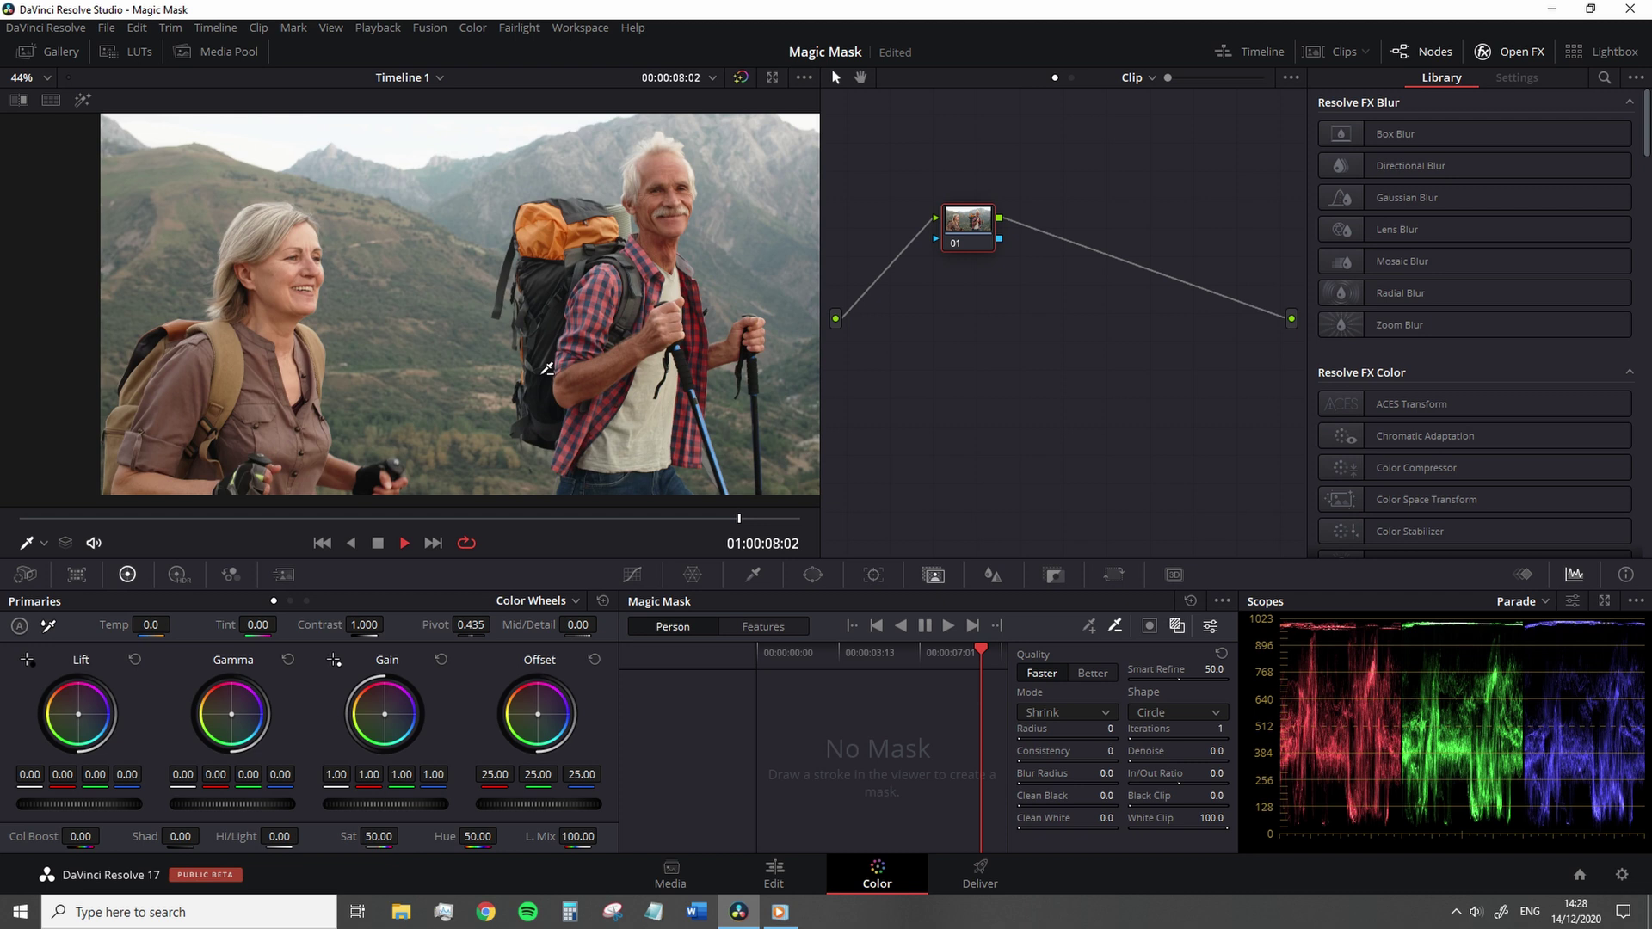
drag(547, 369, 511, 375)
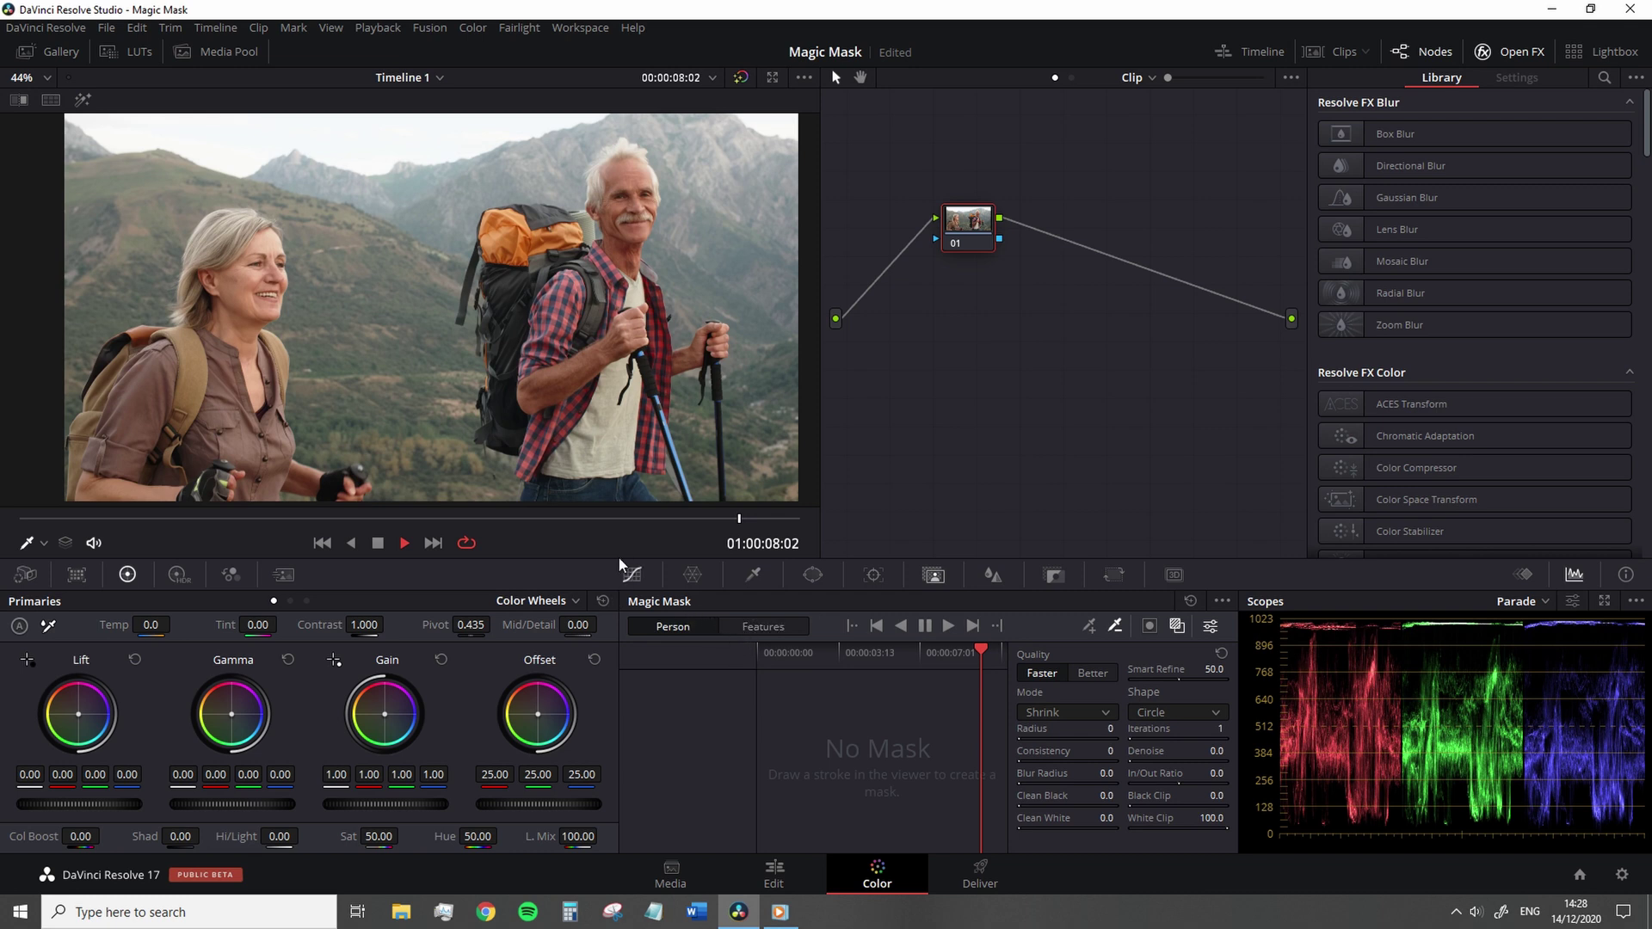
click(1089, 625)
drag(614, 332, 617, 370)
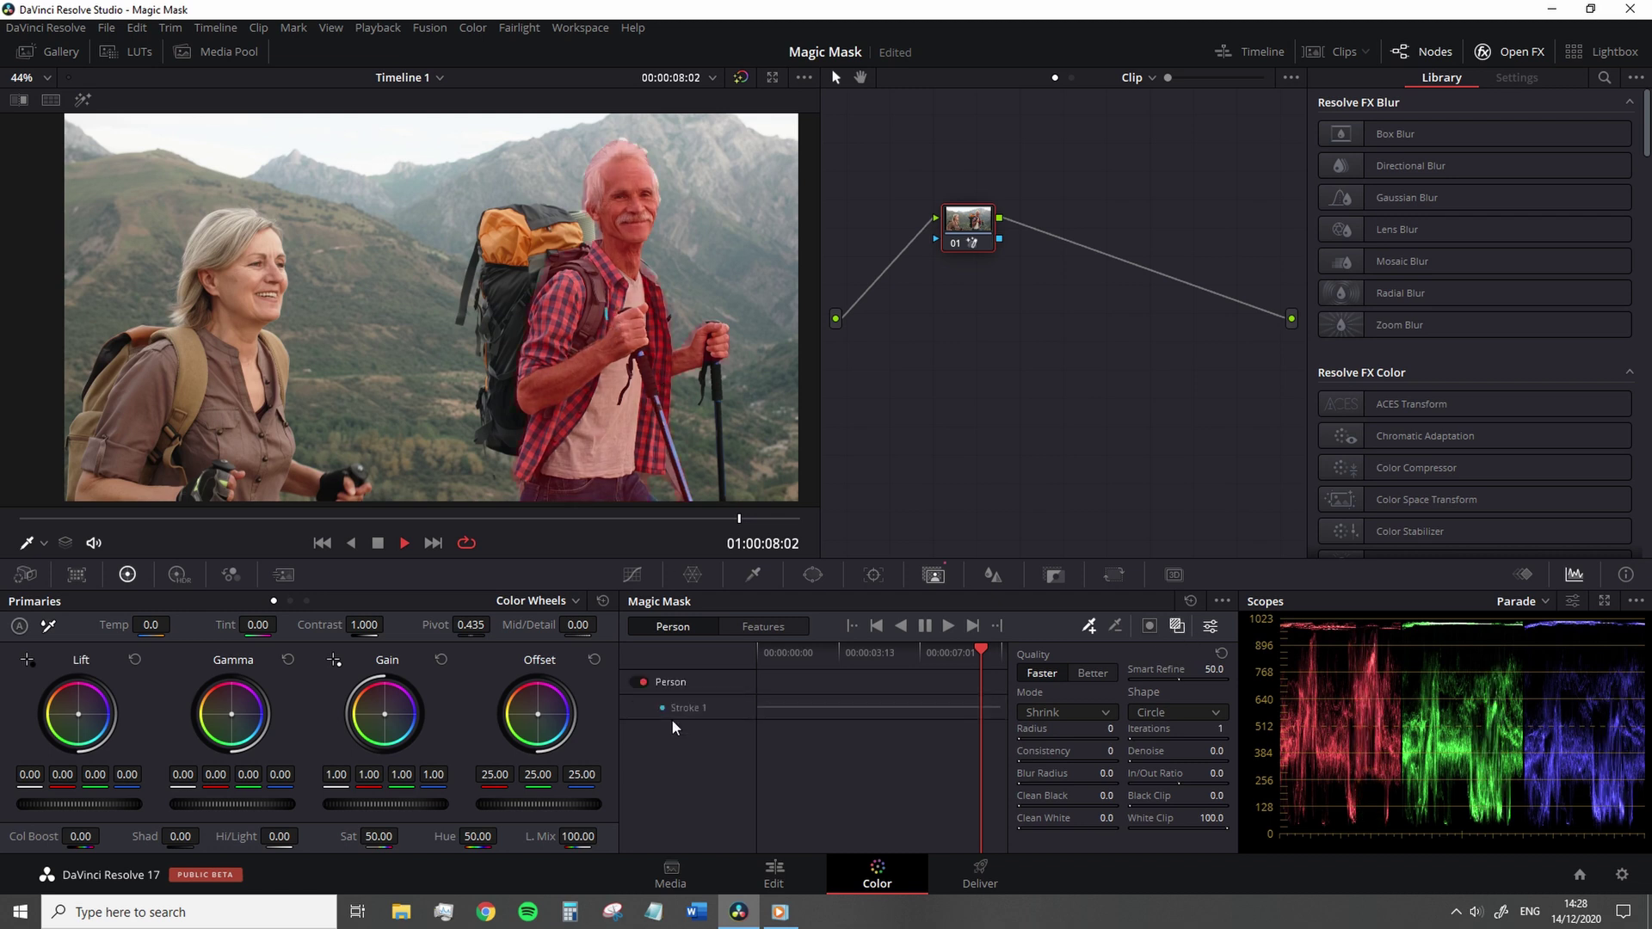
key(ctrl+z)
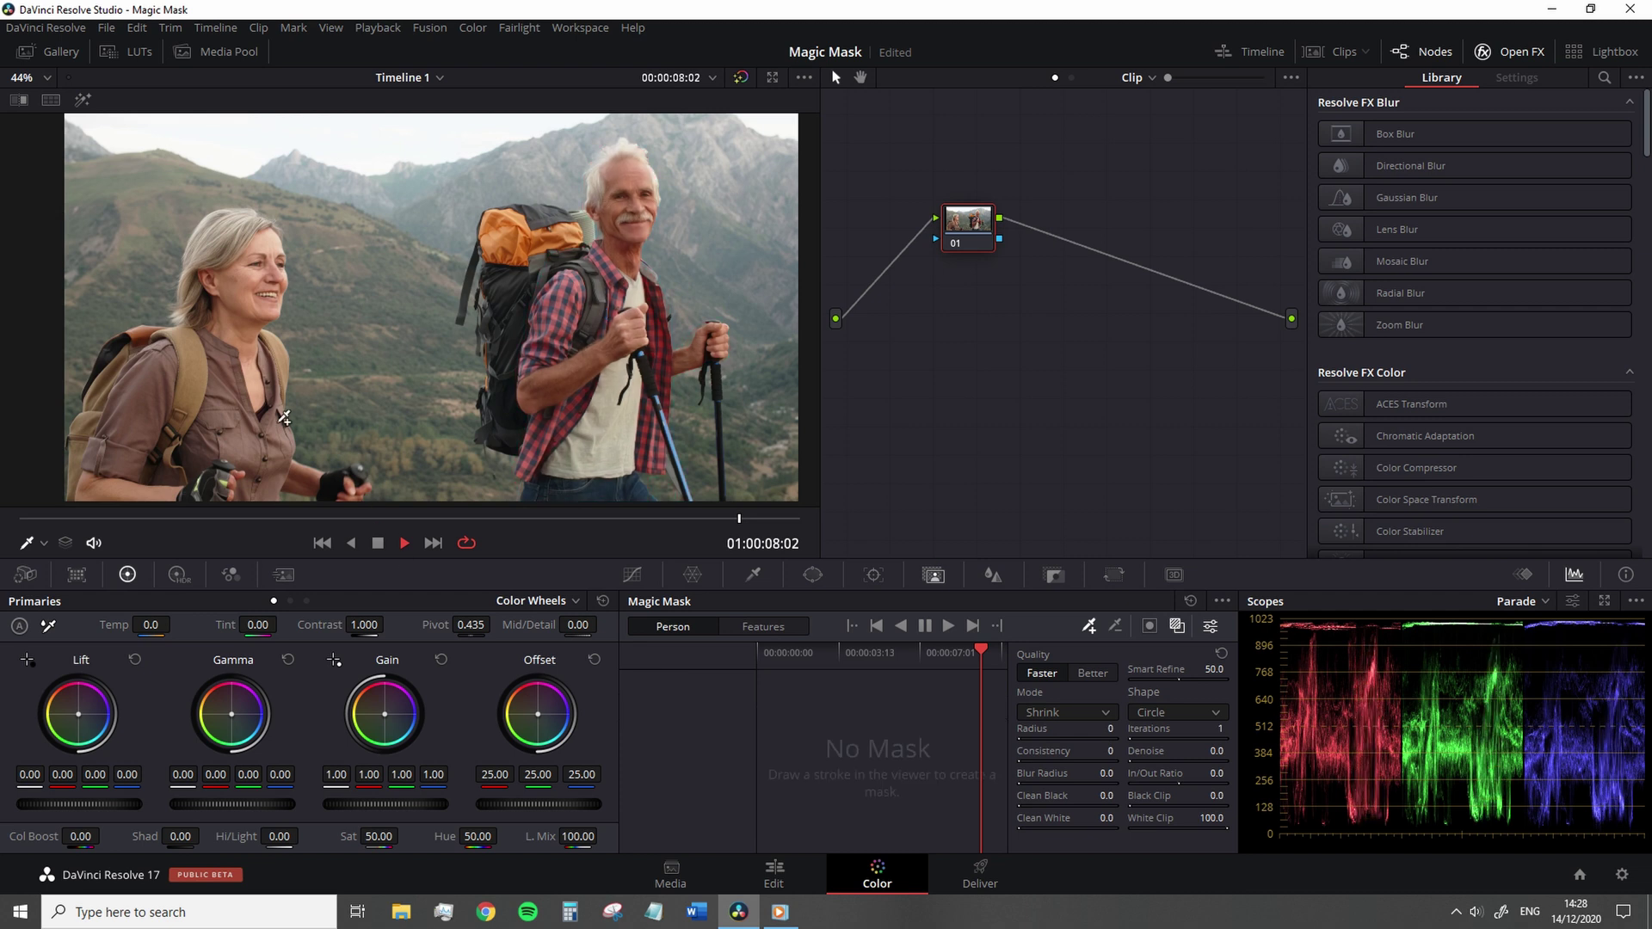
drag(251, 384, 250, 407)
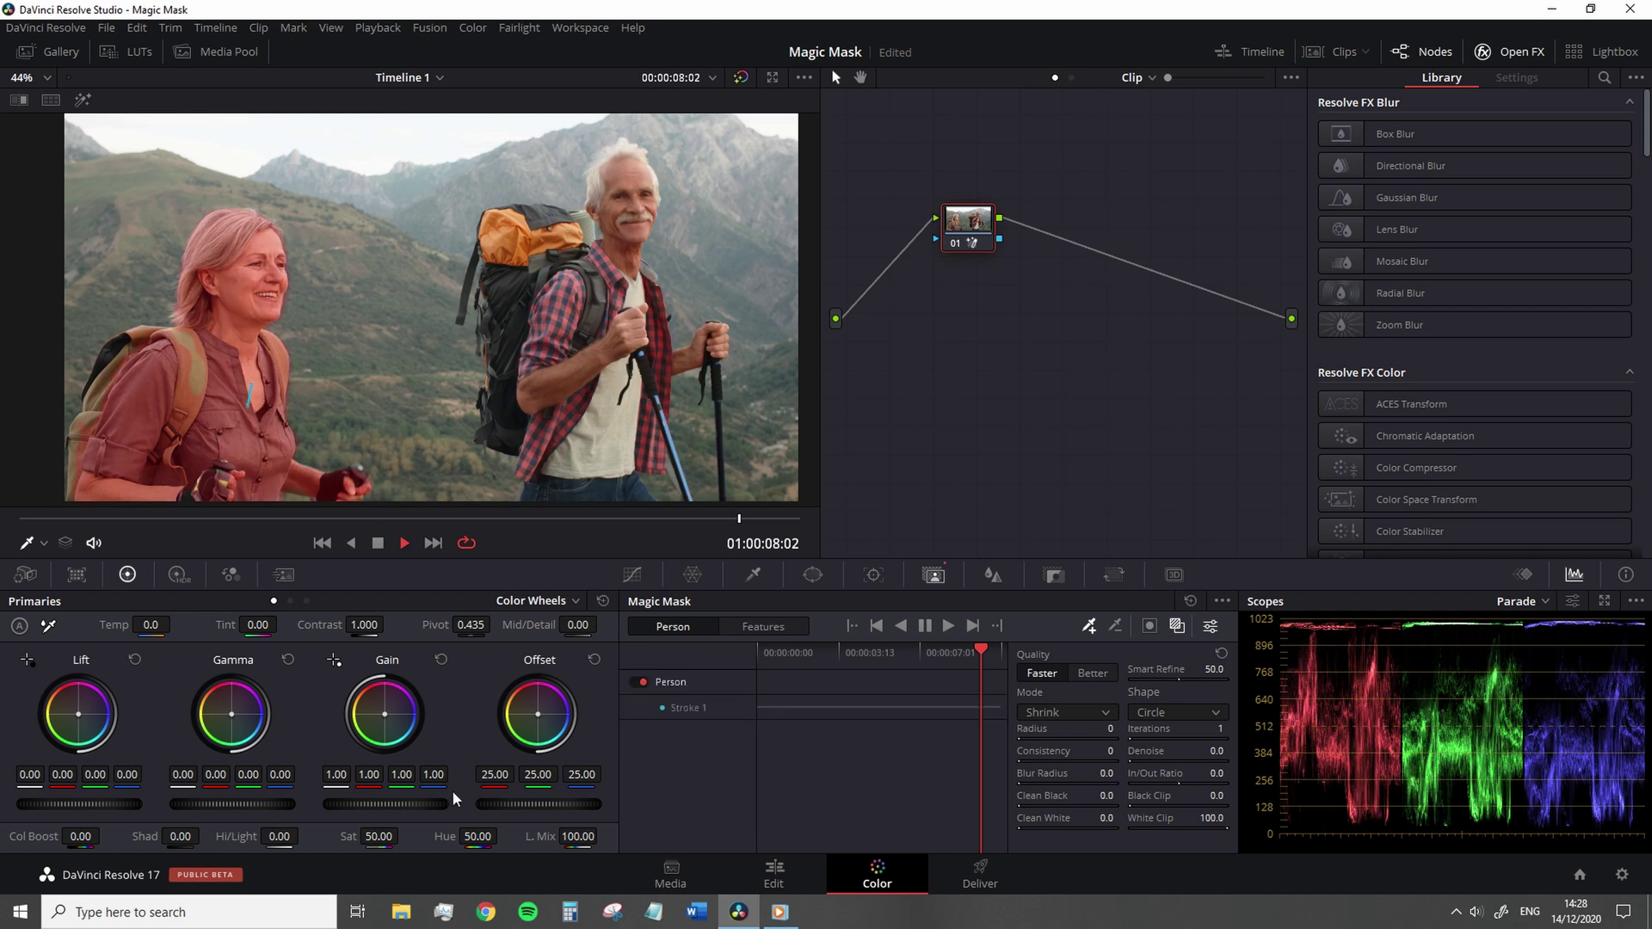
key(ctrl+z)
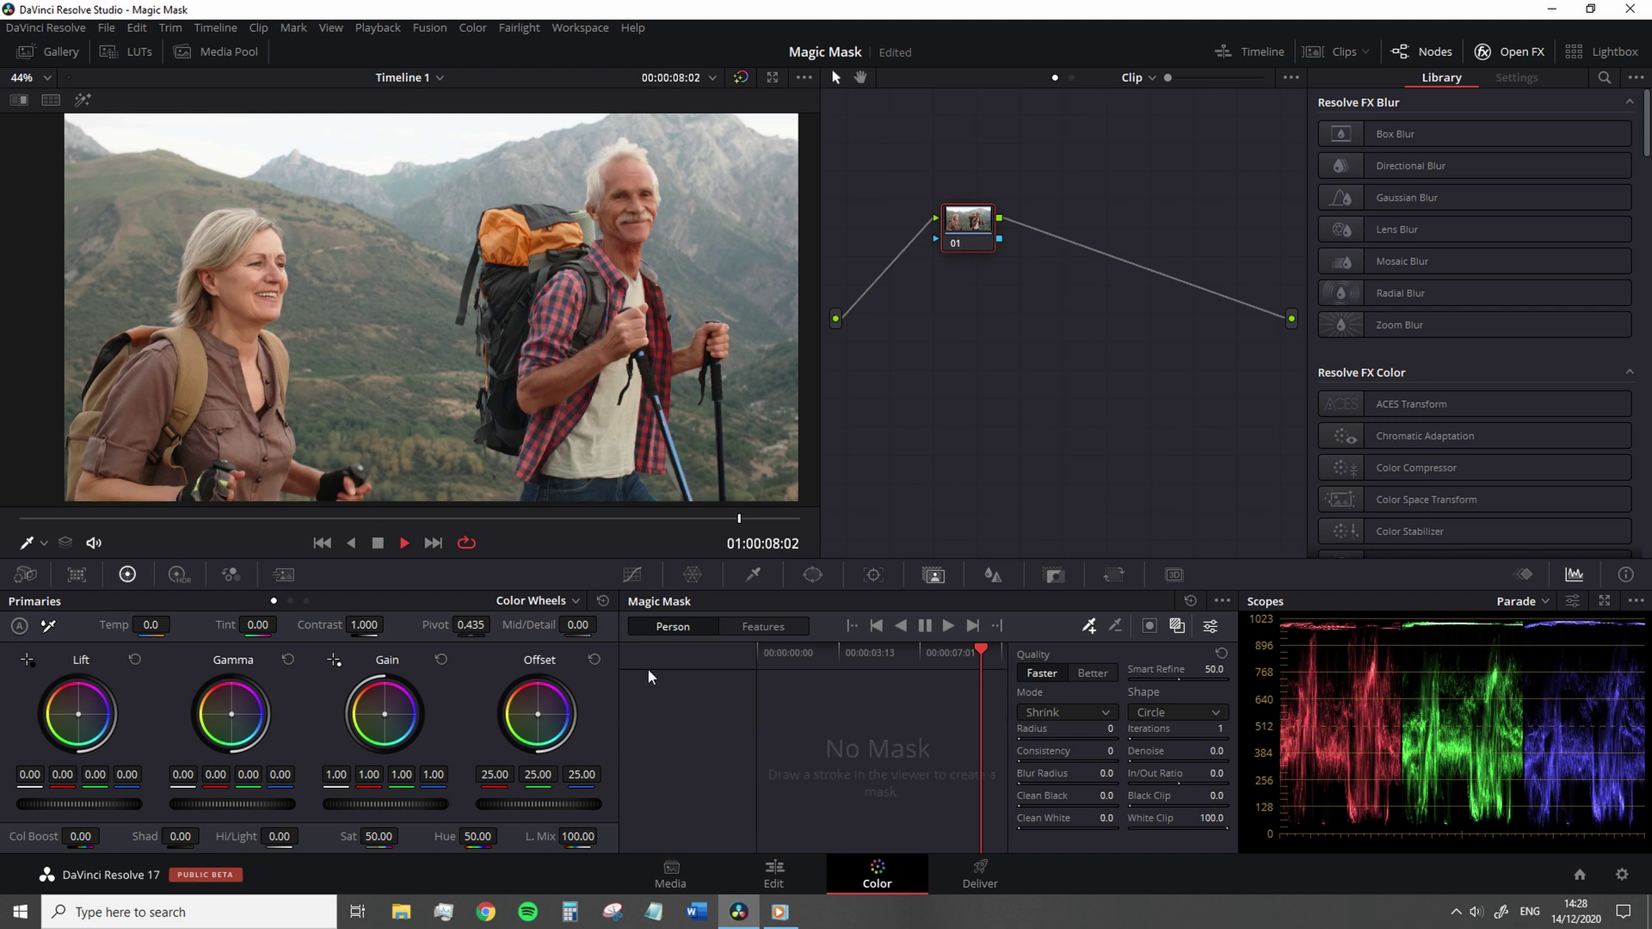
click(760, 627)
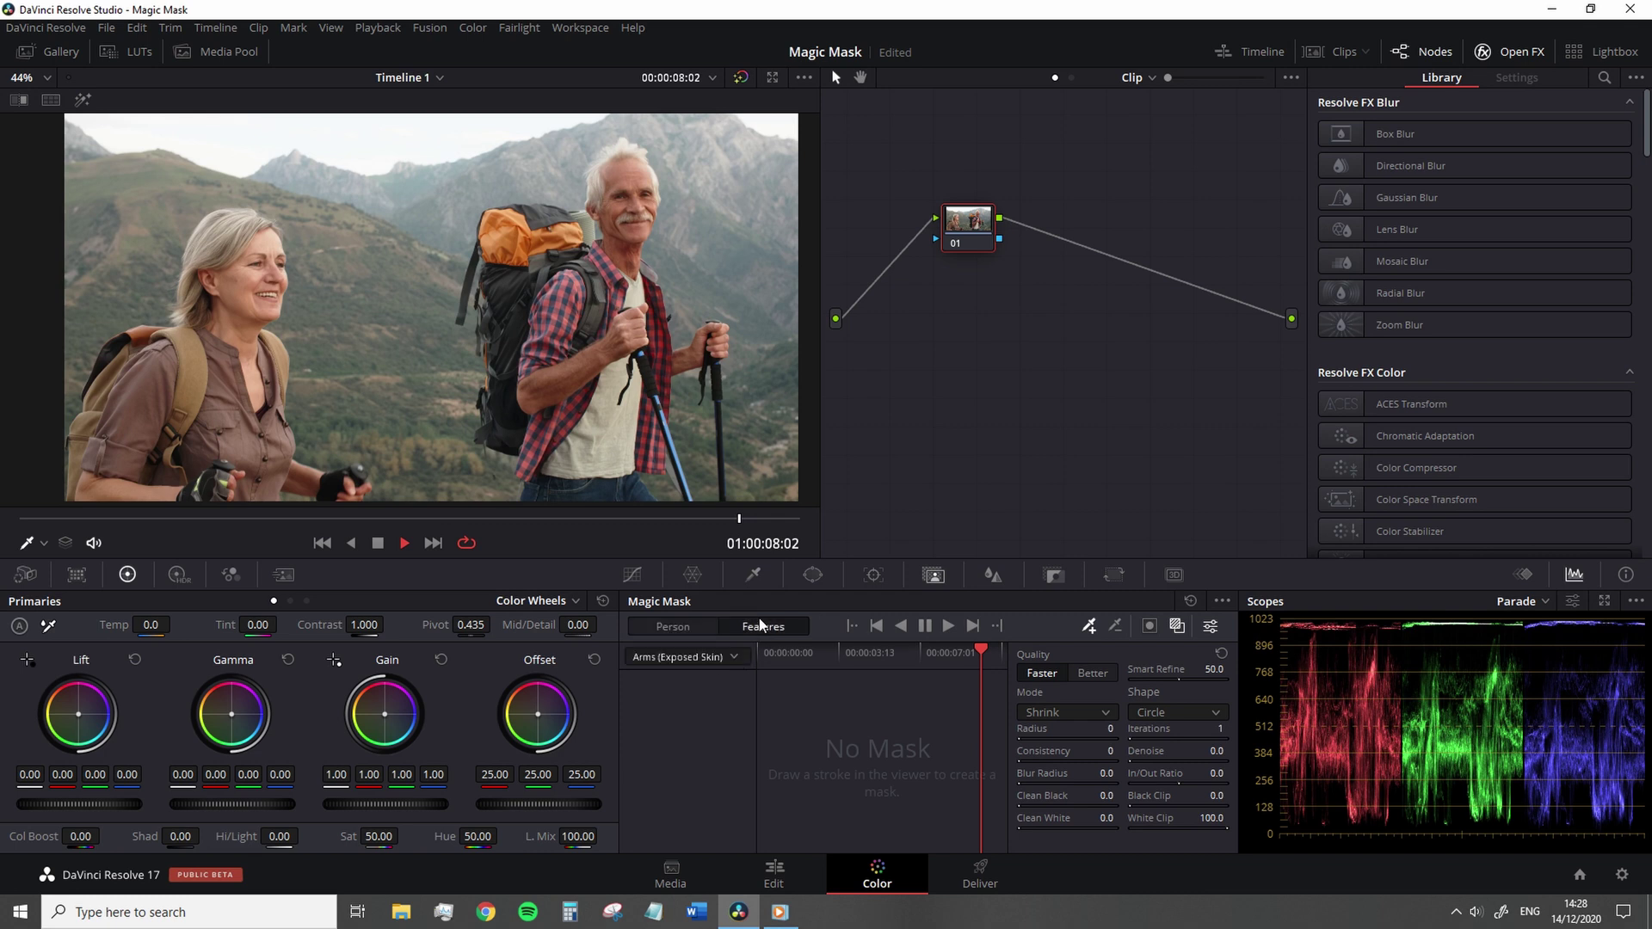
click(716, 657)
click(697, 747)
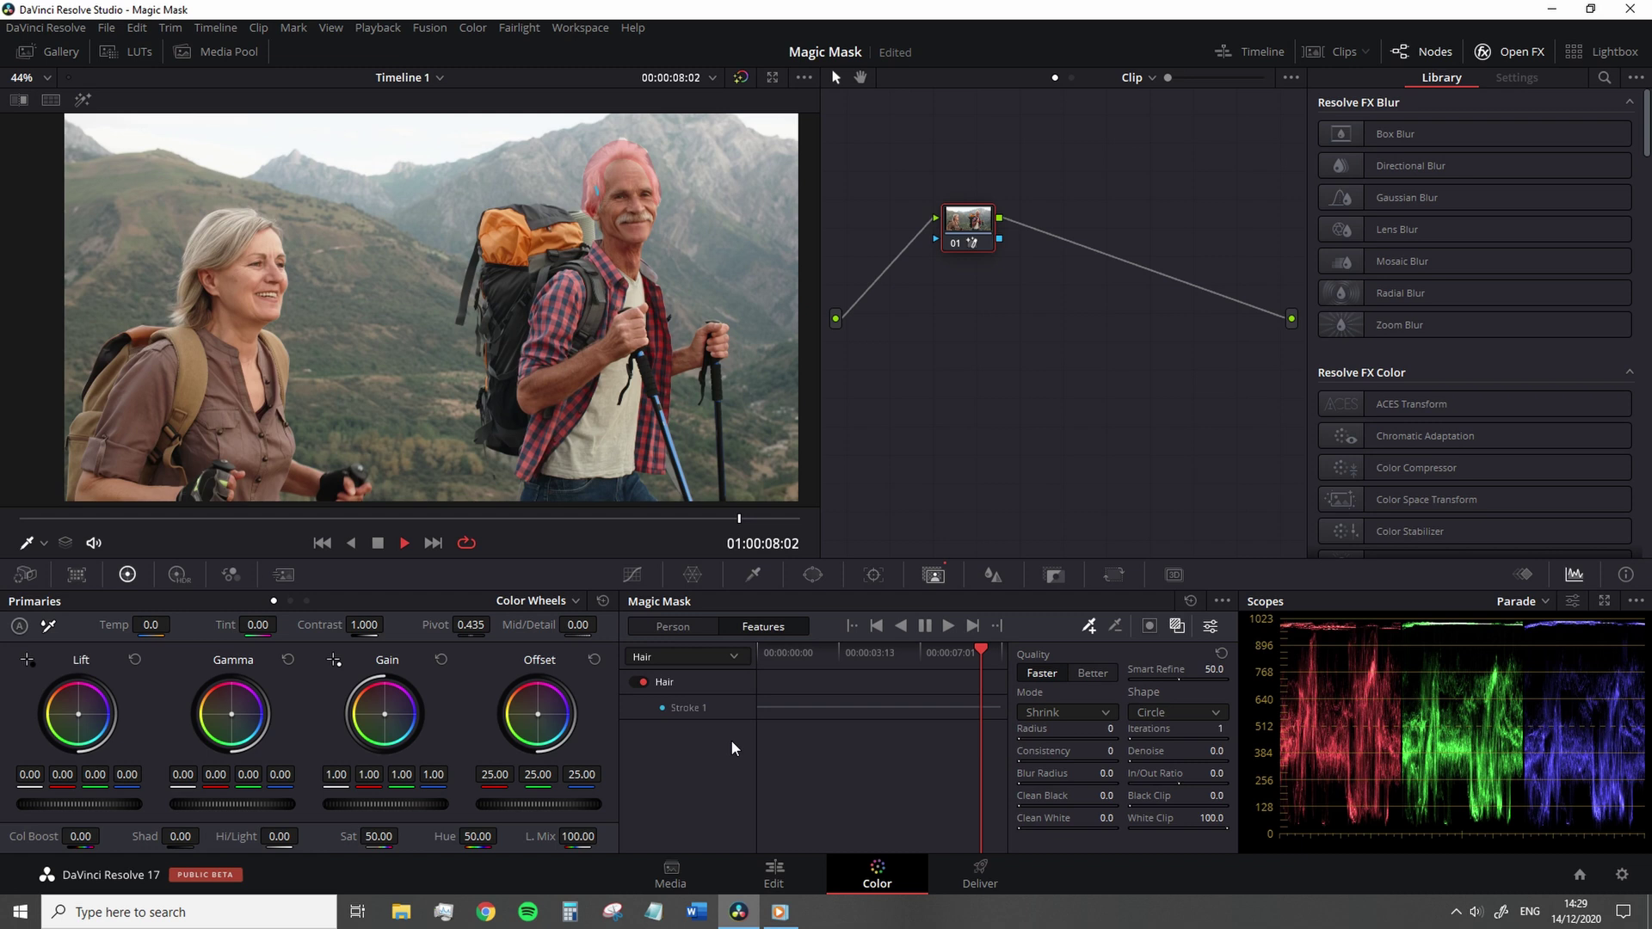
click(691, 659)
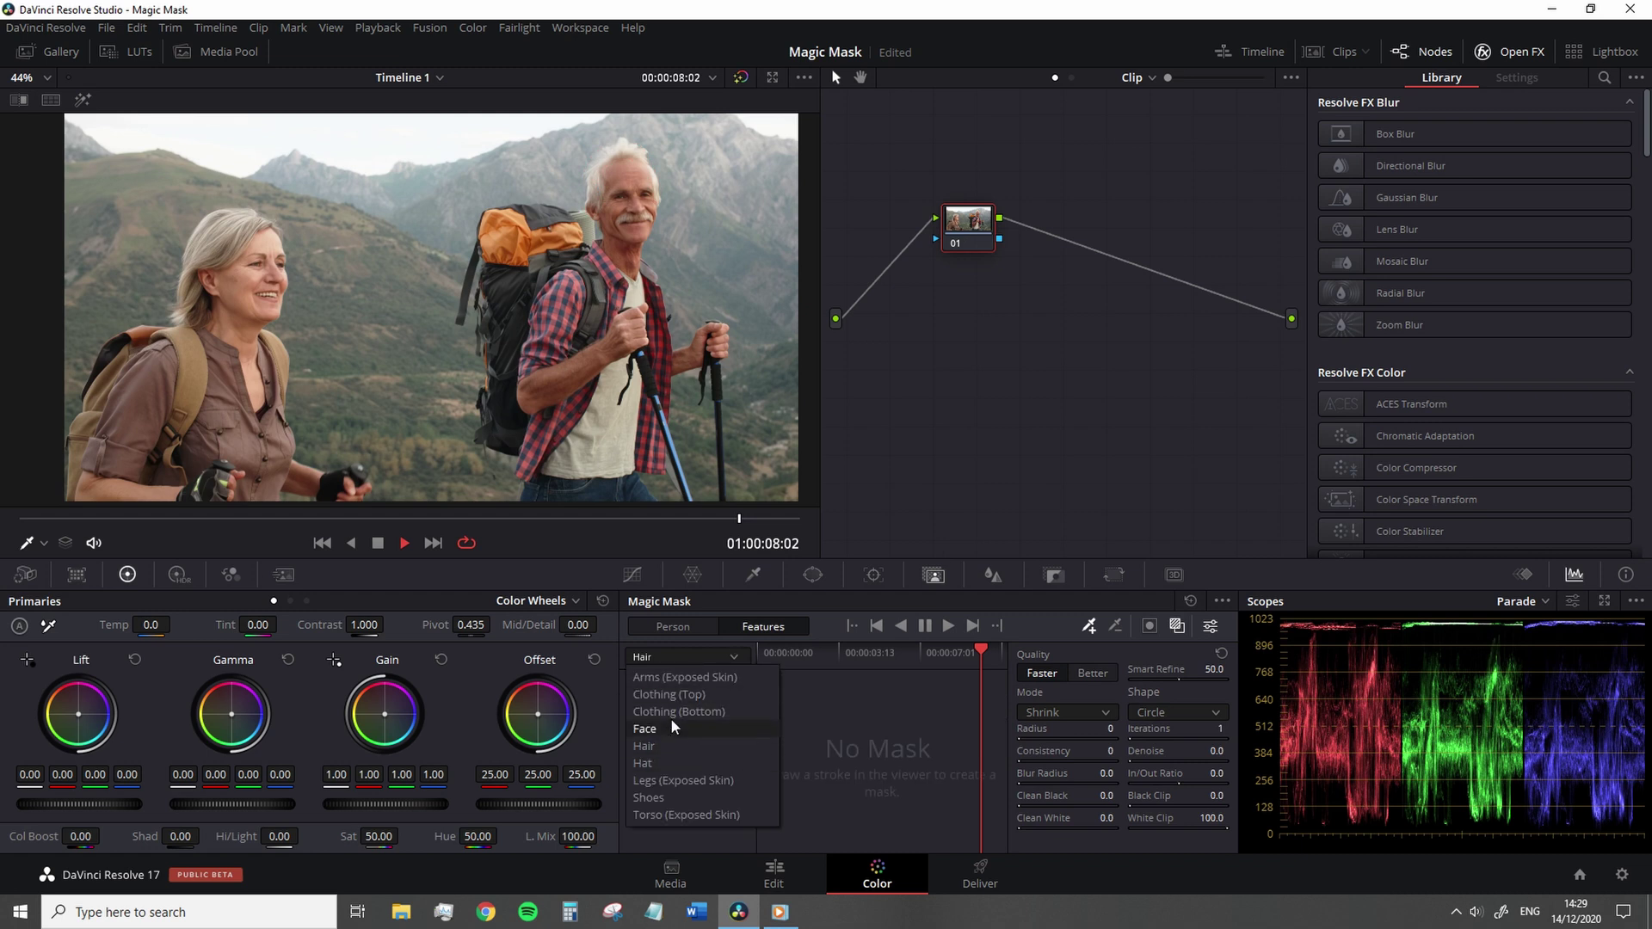
click(680, 677)
drag(587, 363, 579, 370)
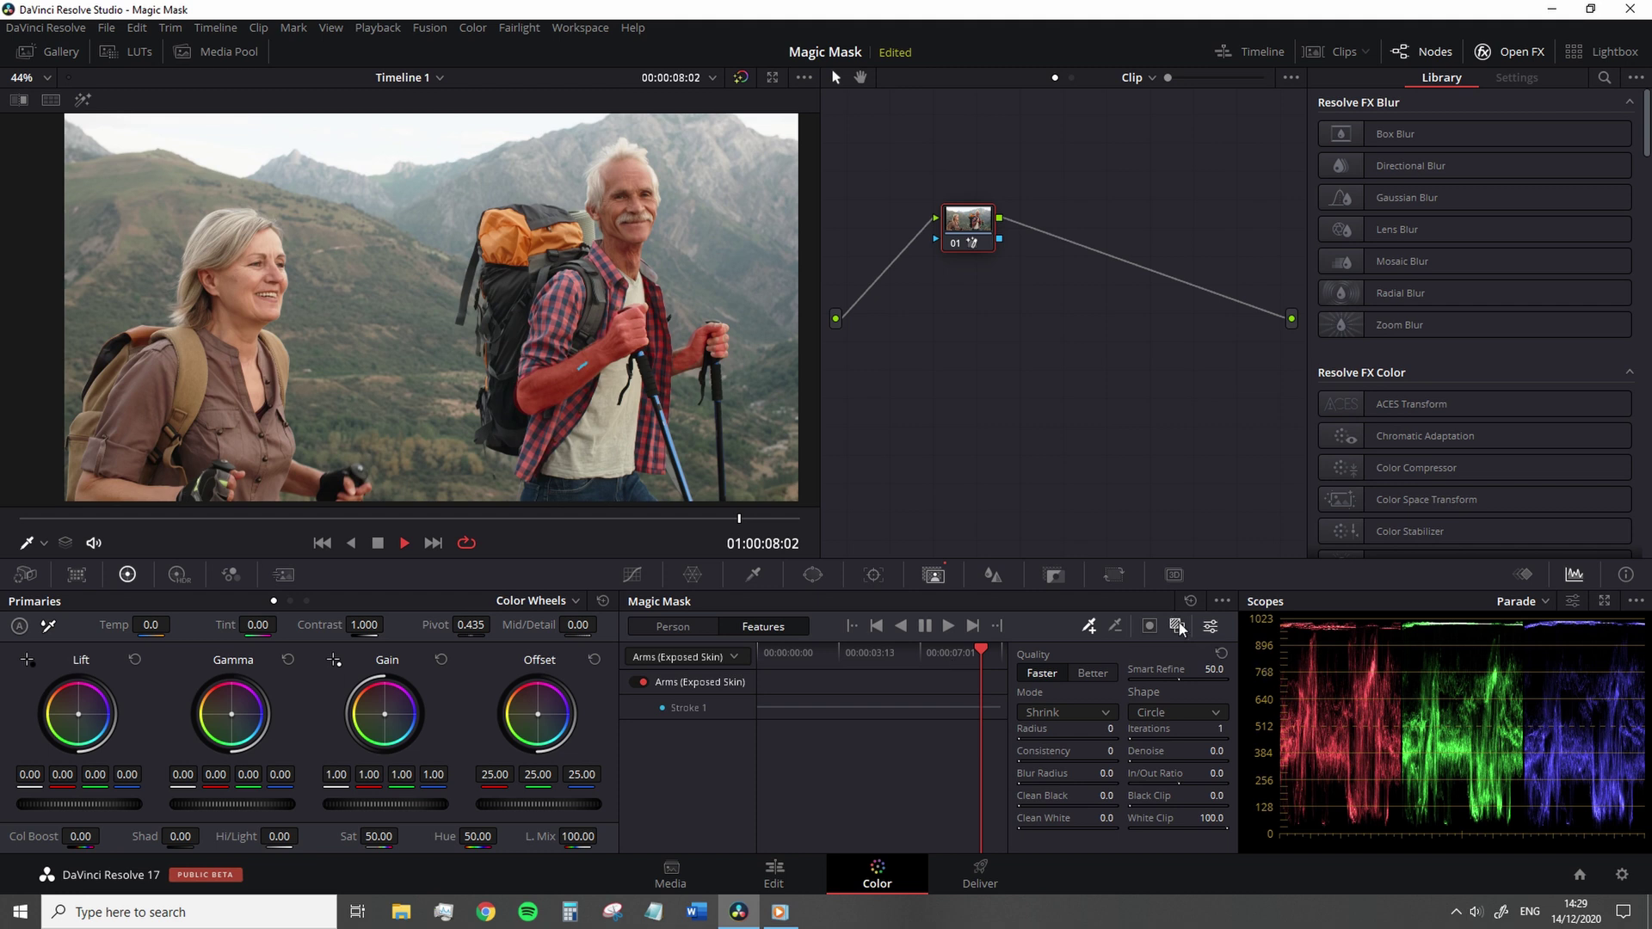
drag(545, 724, 551, 733)
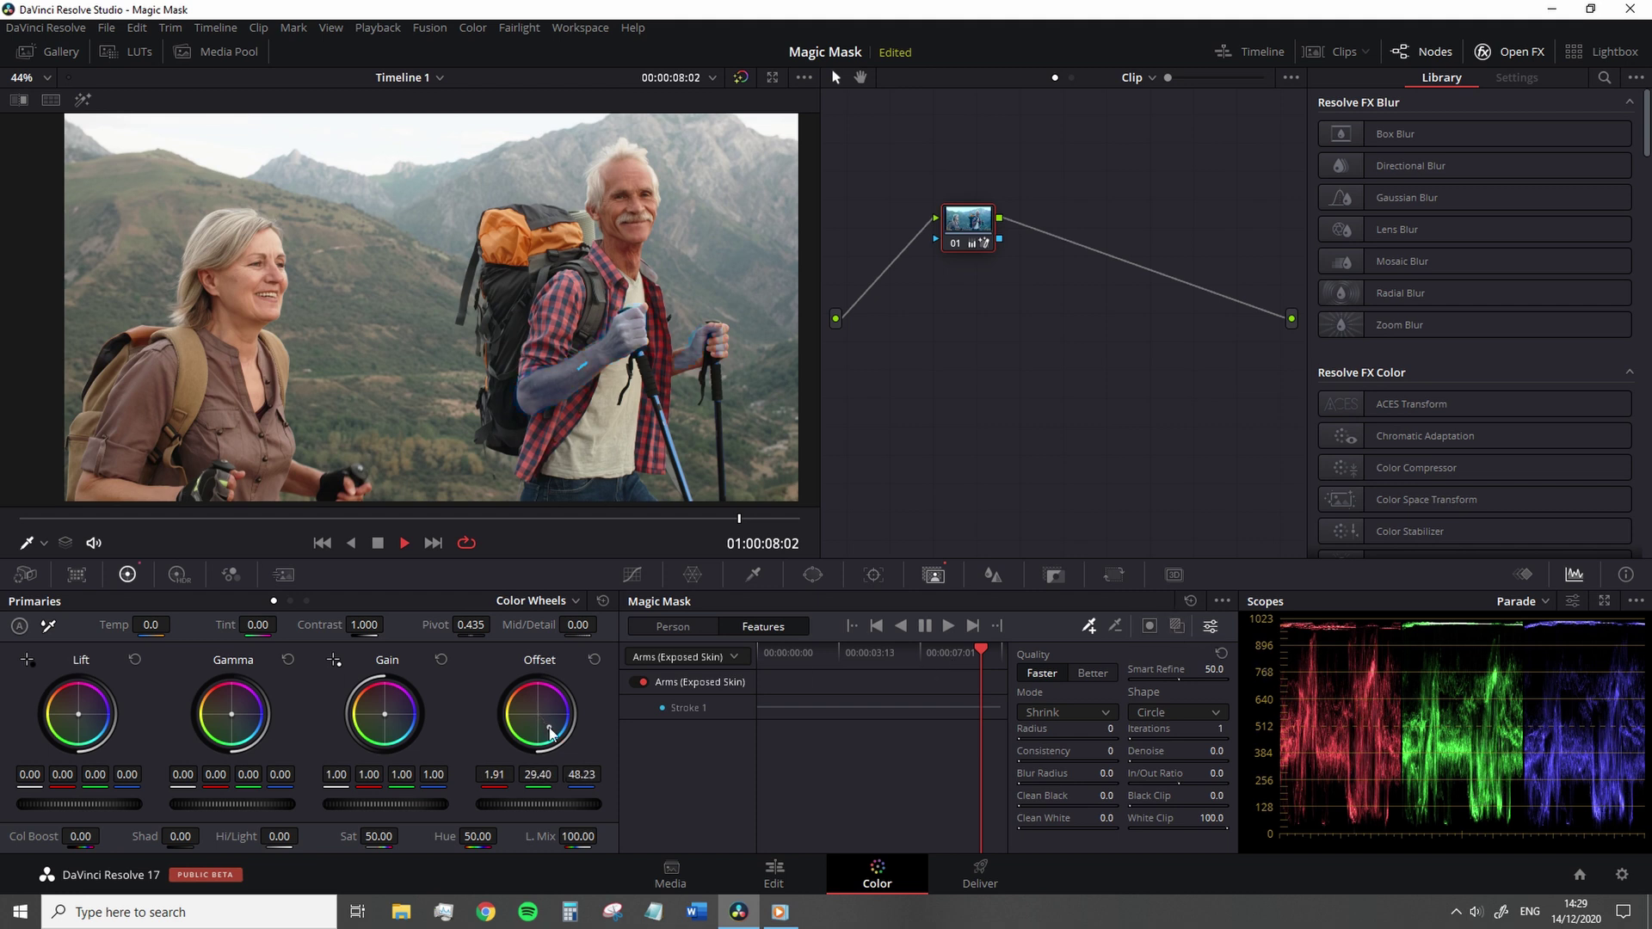
key(ctrl+z)
key(ctrl+z)
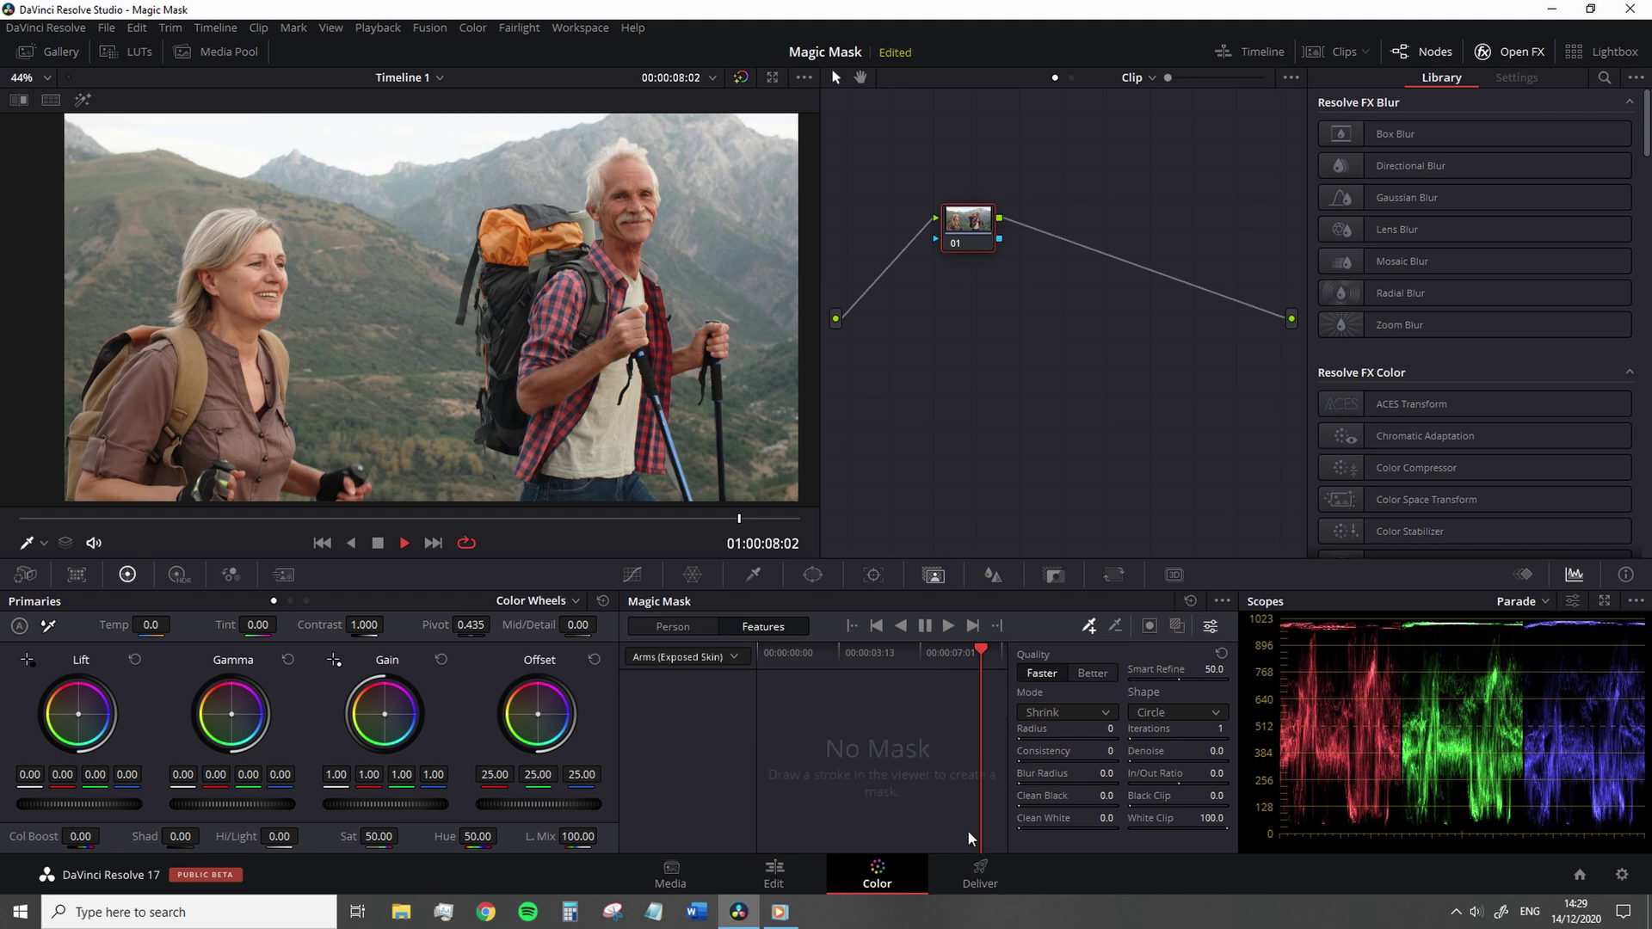
click(682, 627)
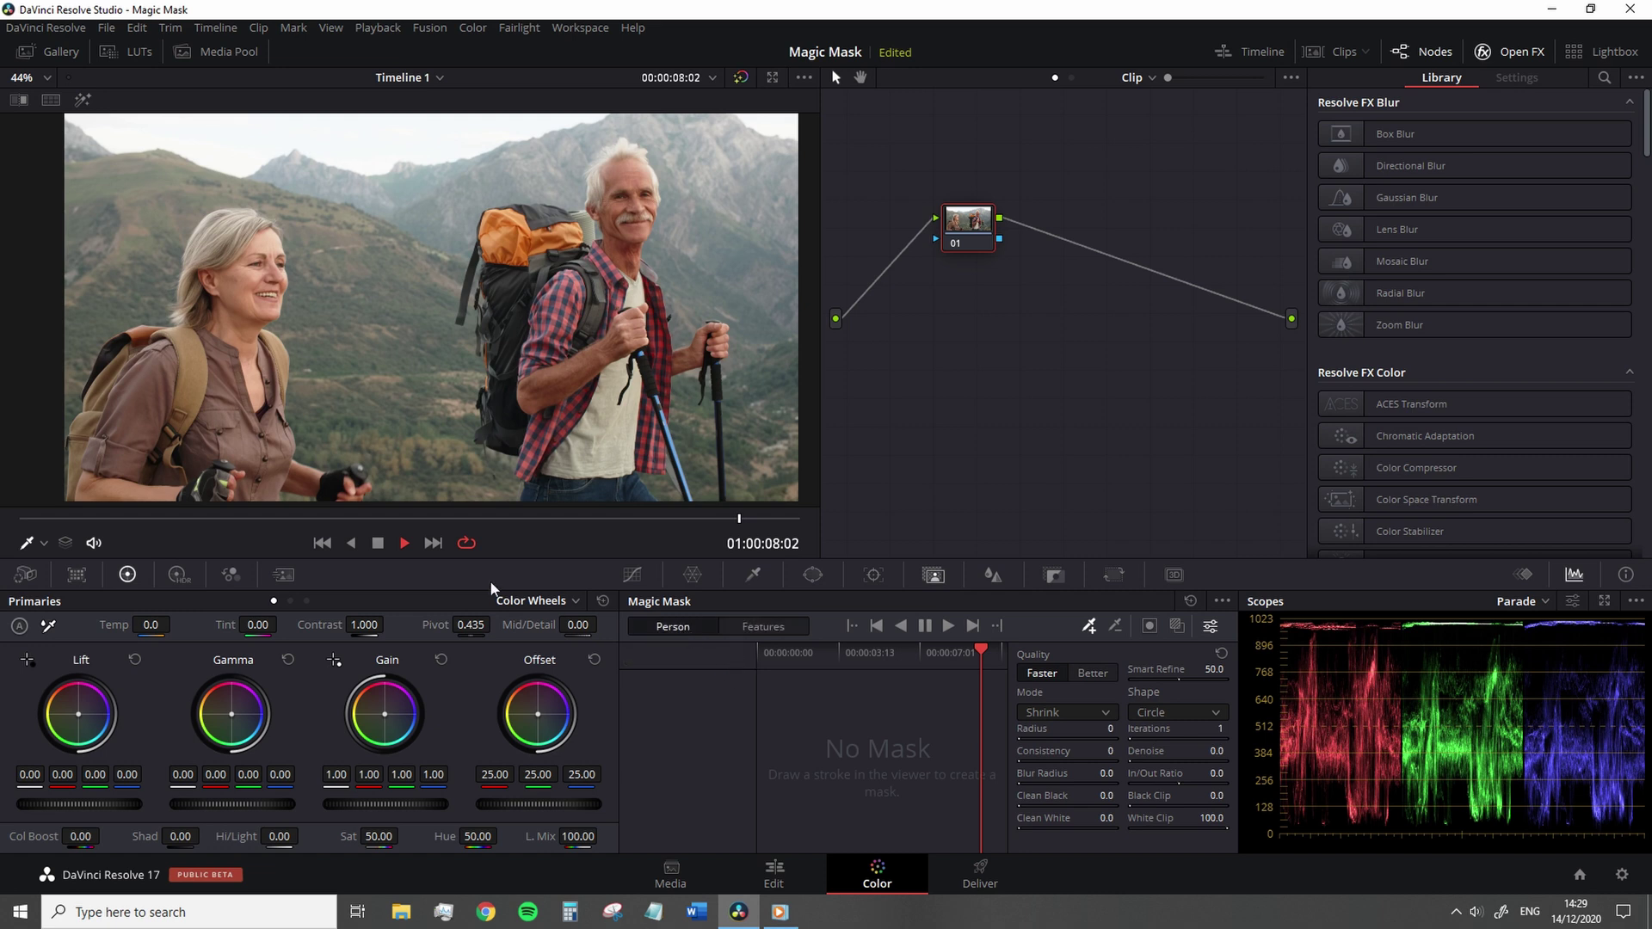
Select the beach walker clip and scrub back to about two seconds in.
click(433, 543)
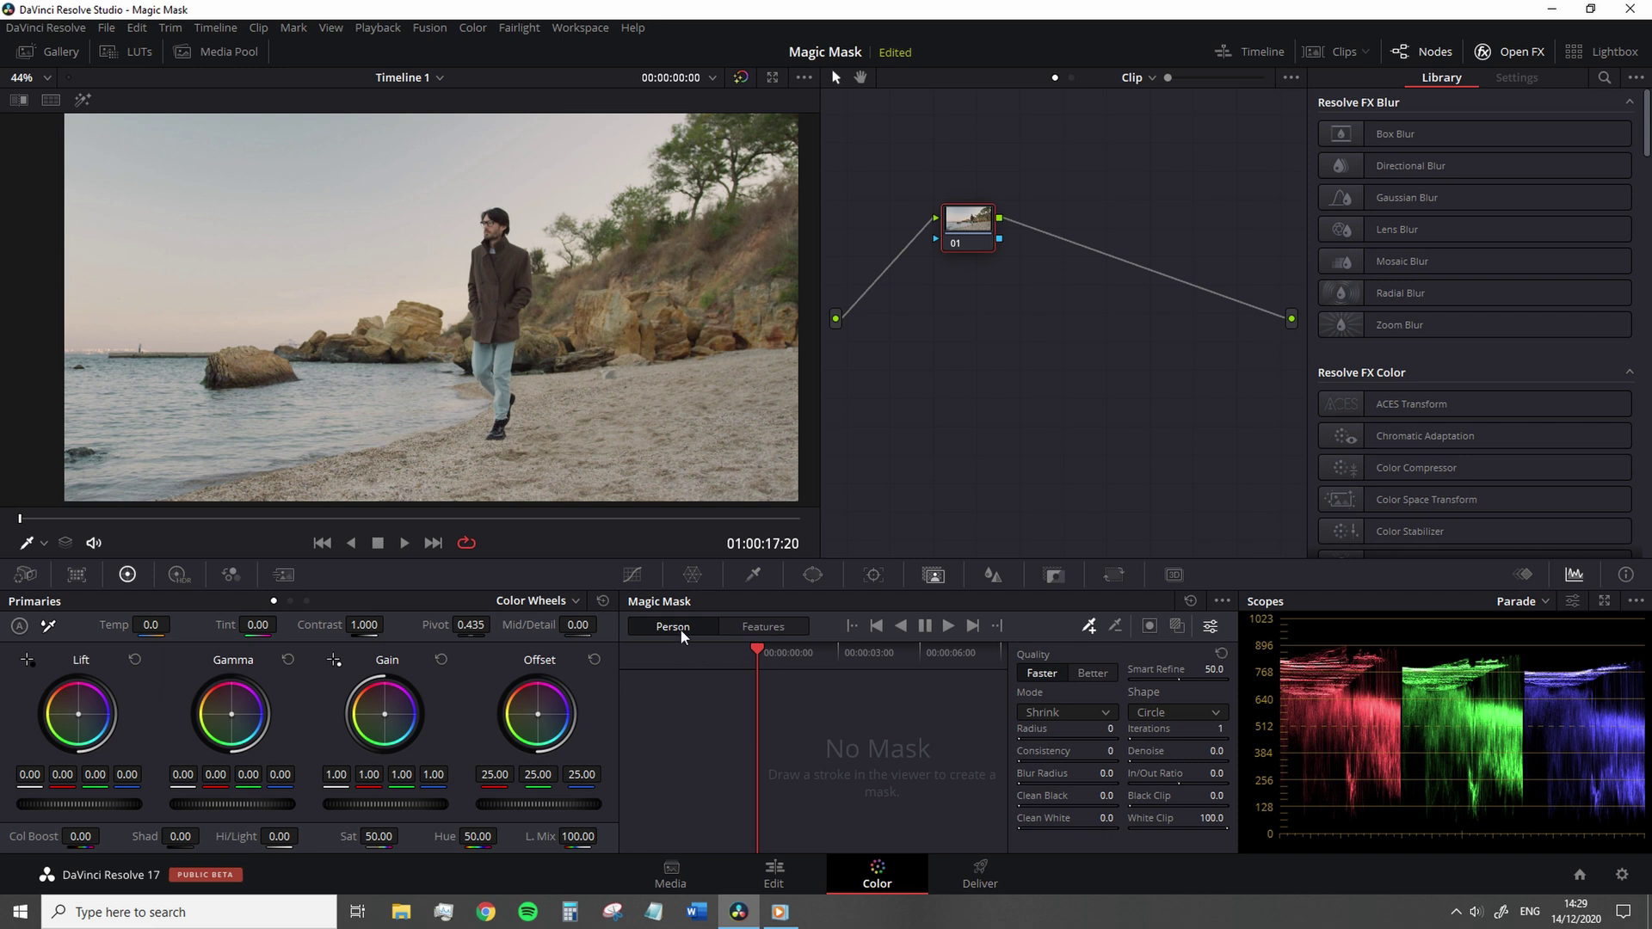
click(451, 520)
drag(551, 518, 4, 496)
Look through the Qualifier and Window palettes, then return to Magic Mask.
click(754, 577)
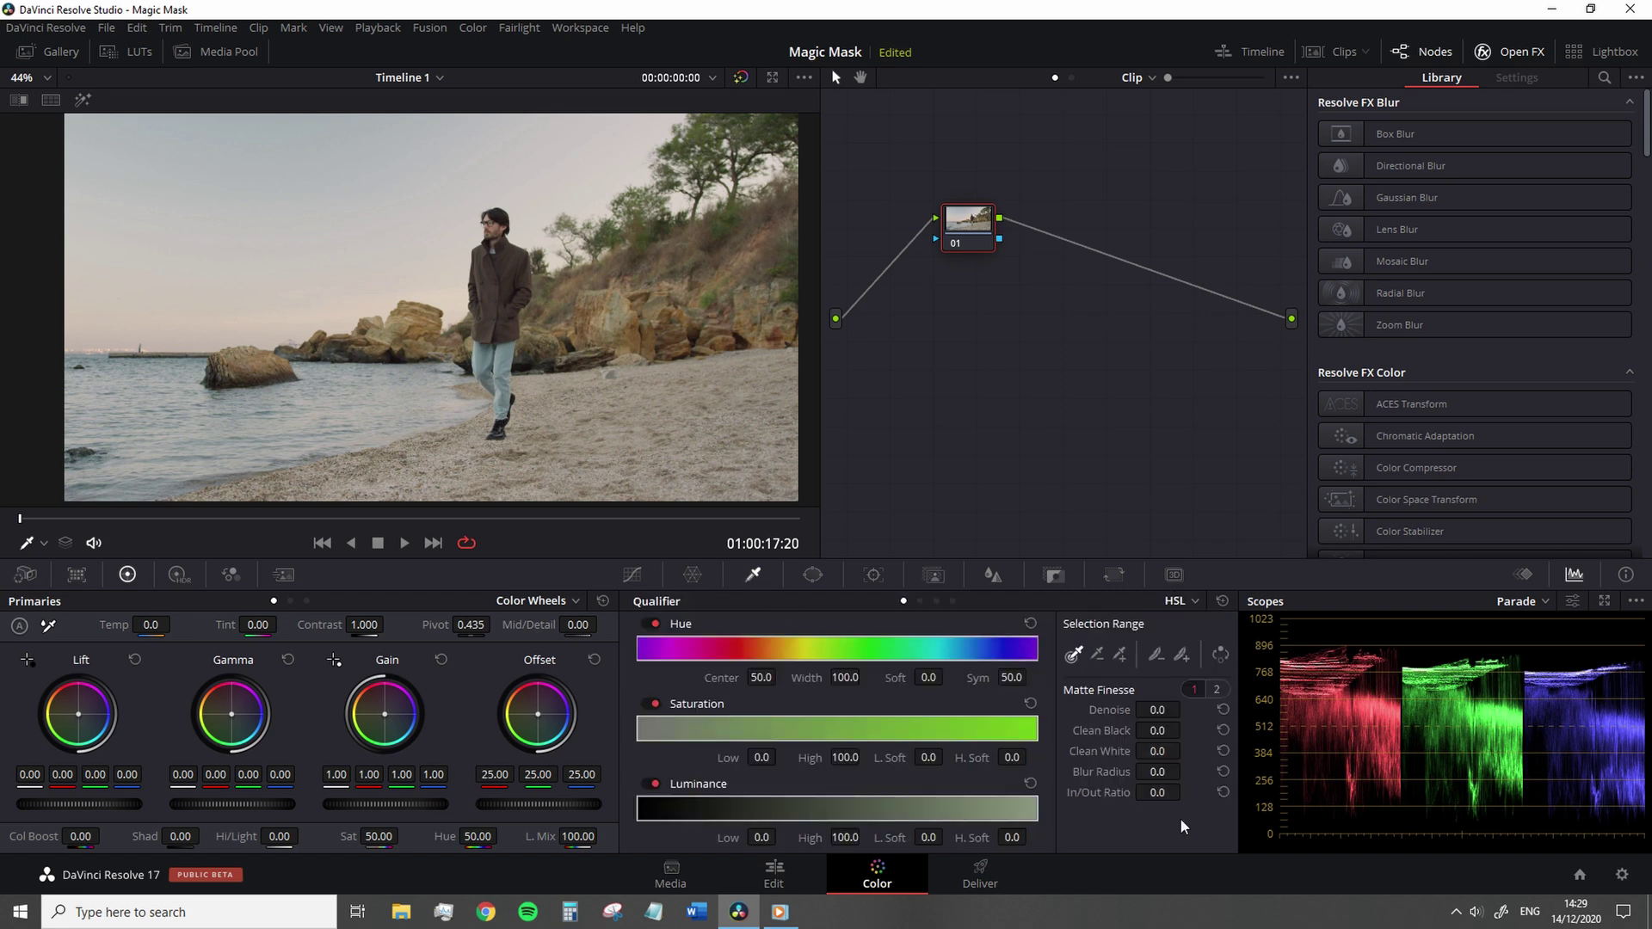
click(813, 574)
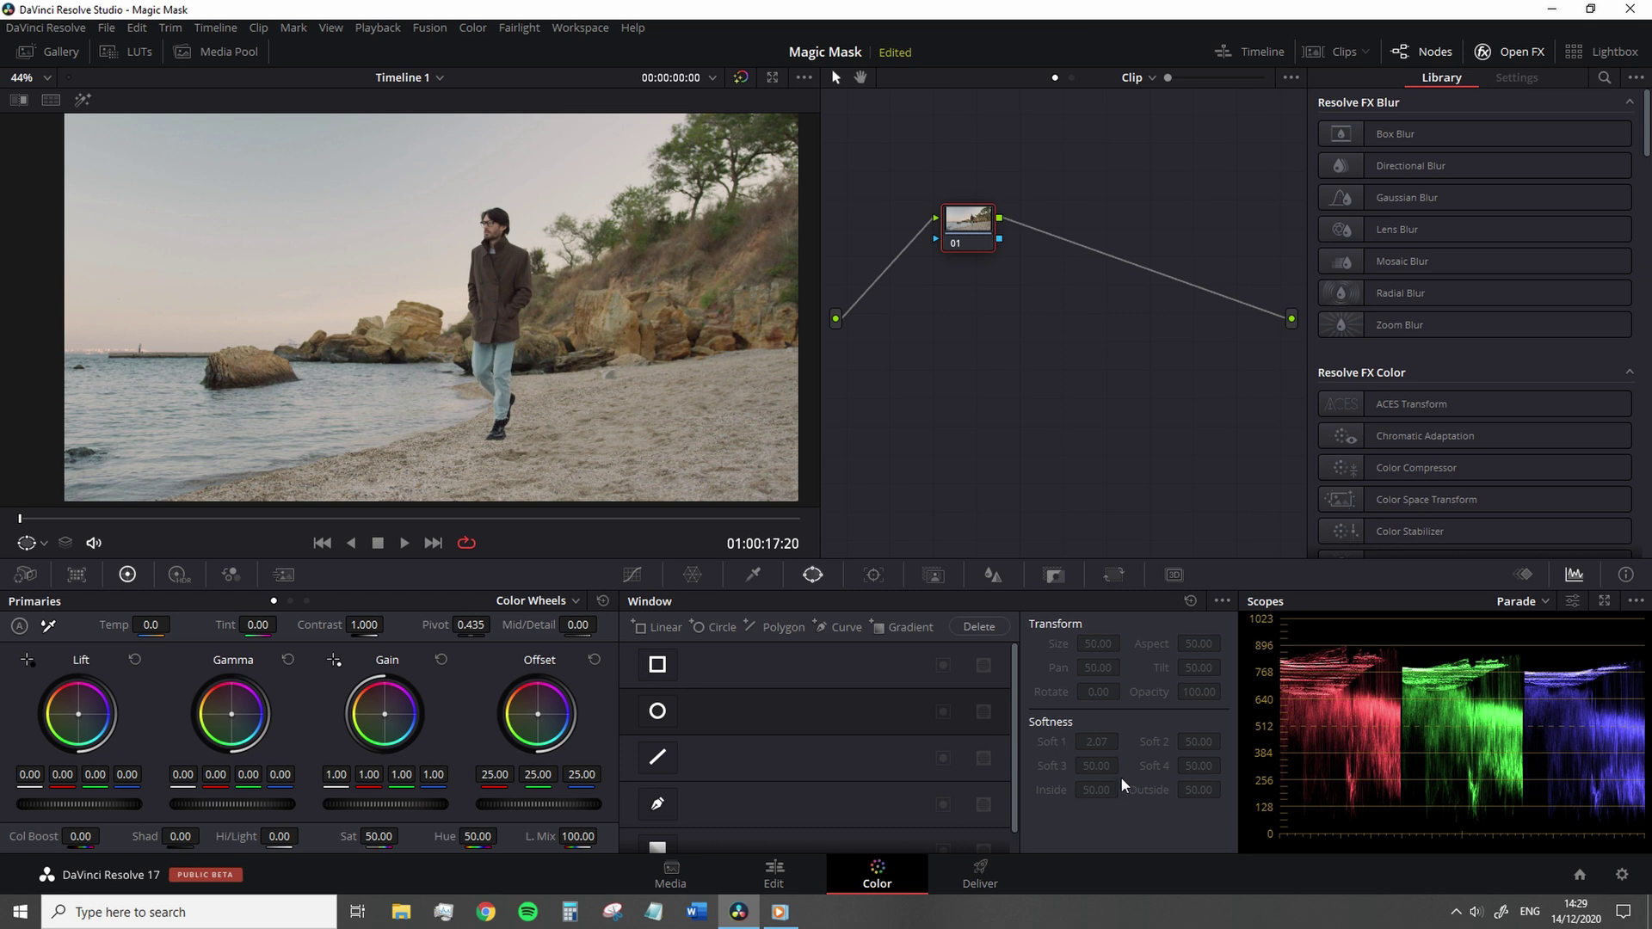
click(936, 579)
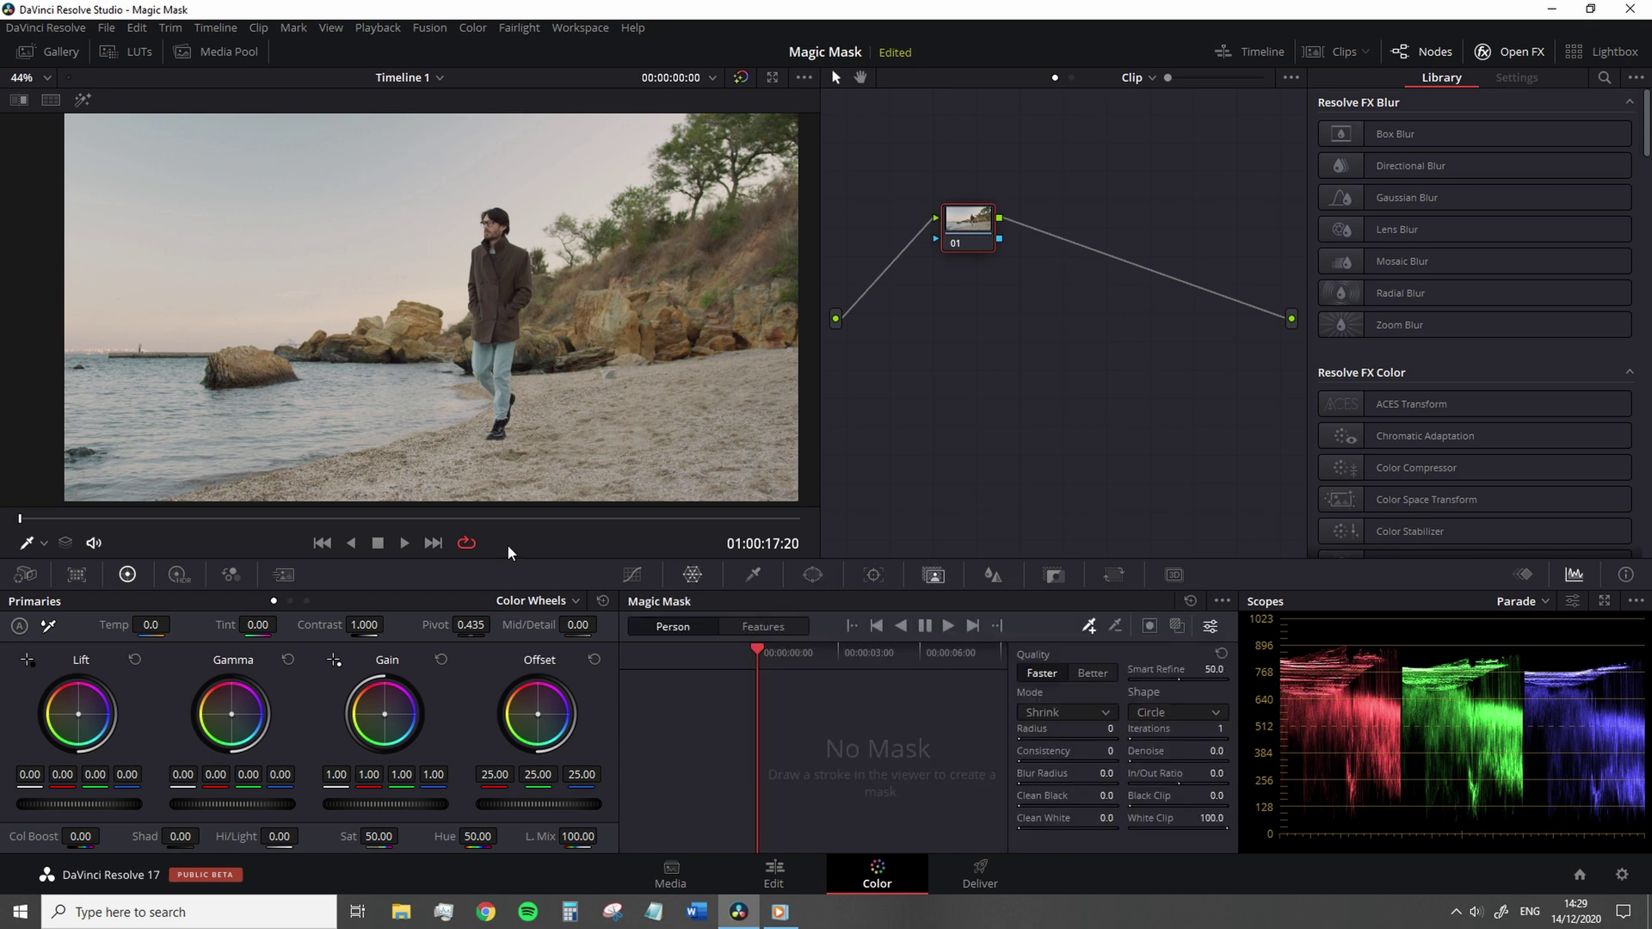
Scrub to about five seconds and draw a head-to-foot Person stroke on the walking man.
click(470, 520)
drag(471, 520, 460, 520)
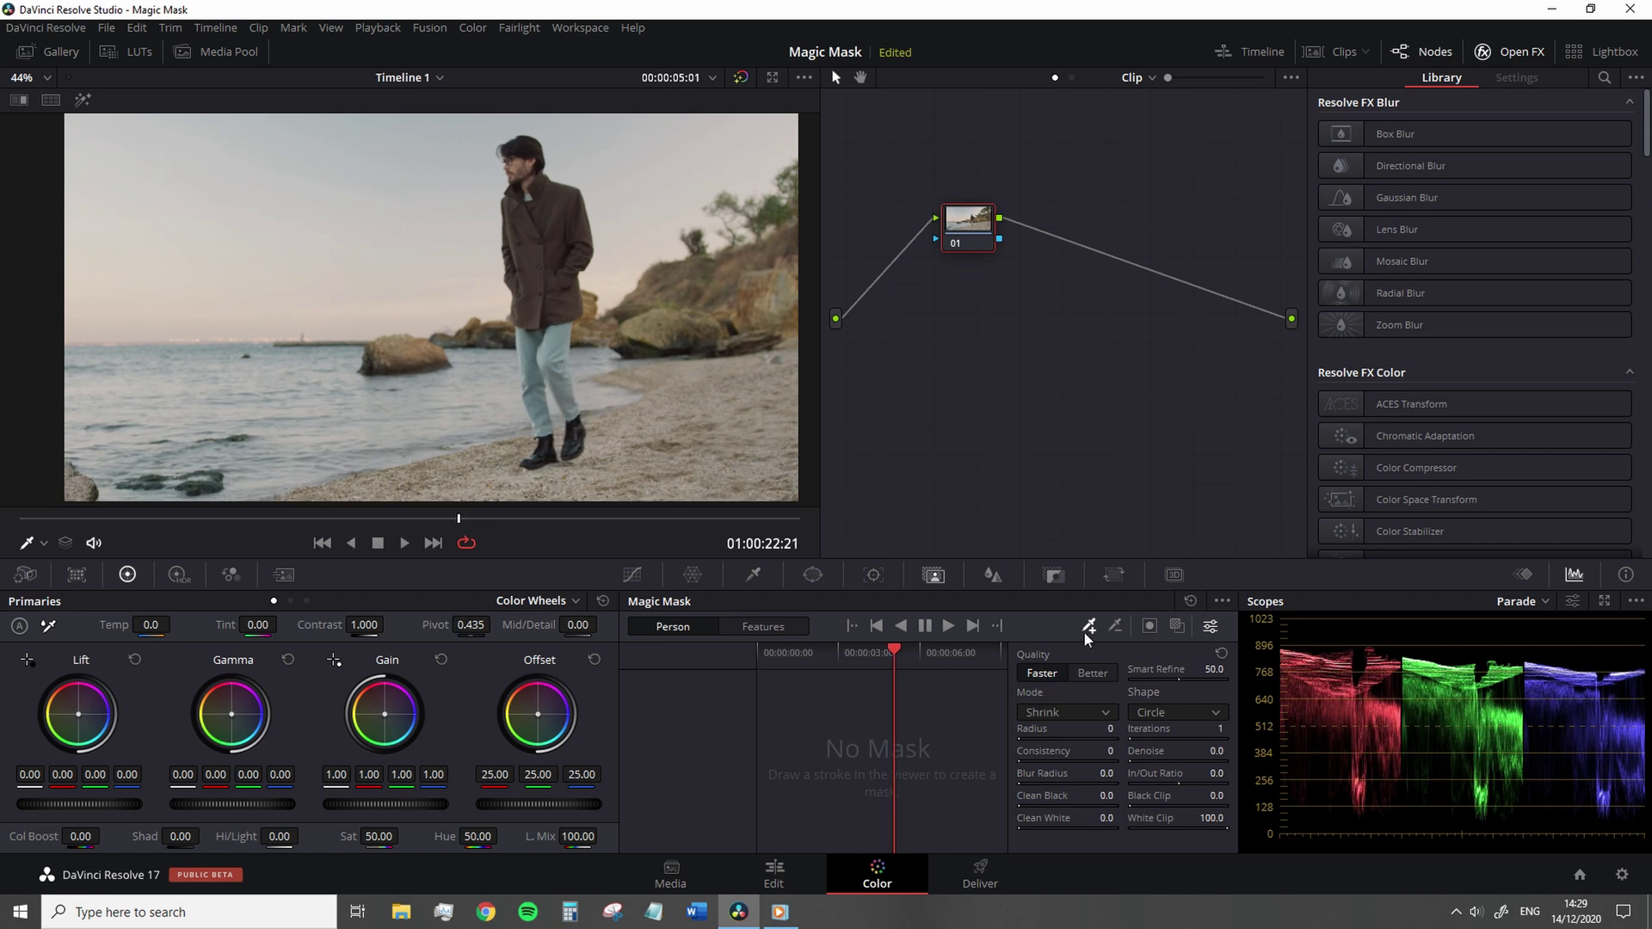
drag(538, 226, 538, 234)
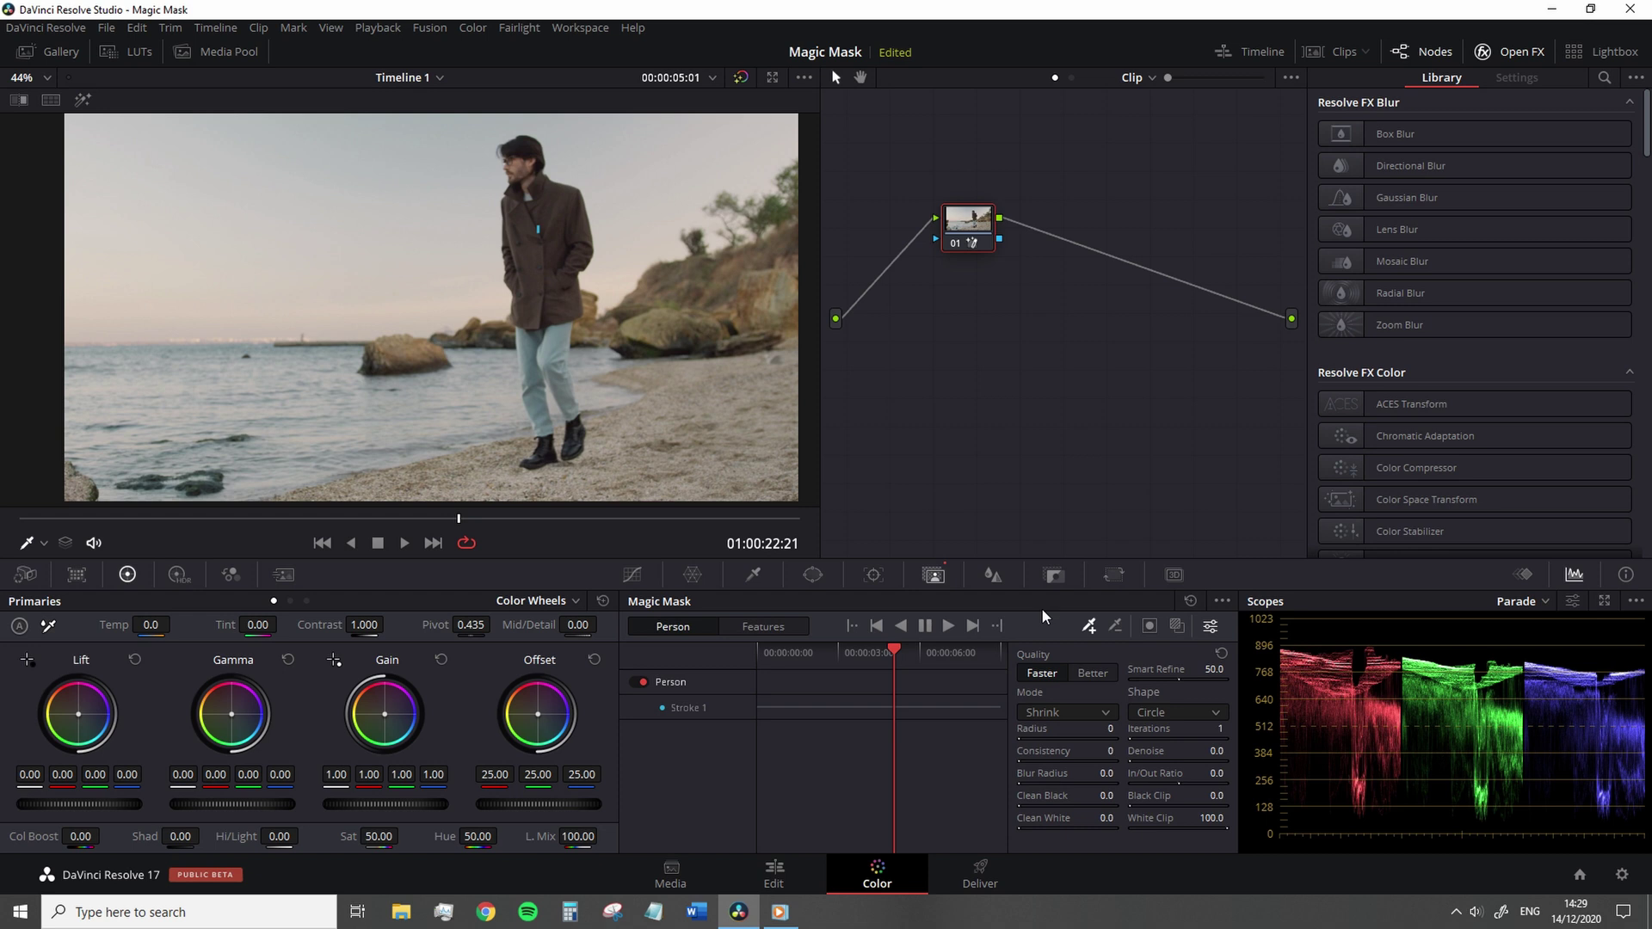
key(ctrl+z)
drag(553, 222, 535, 391)
key(ctrl+z)
drag(522, 161, 583, 469)
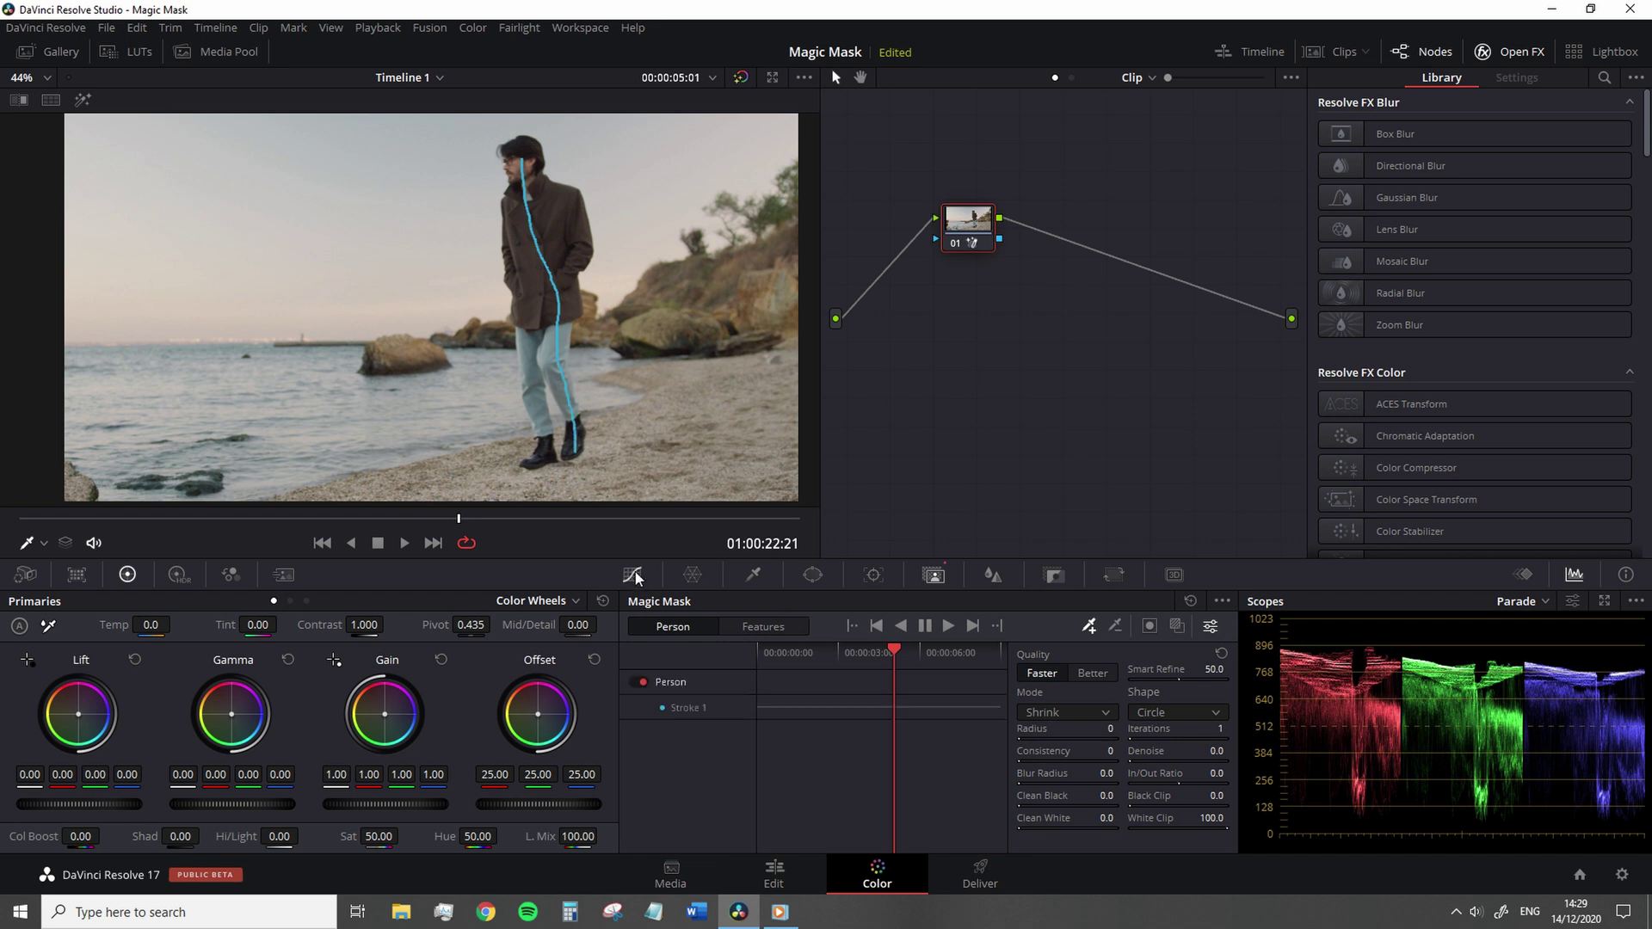
Start forward tracking, stop it early, and reset to clear the stroke.
click(949, 626)
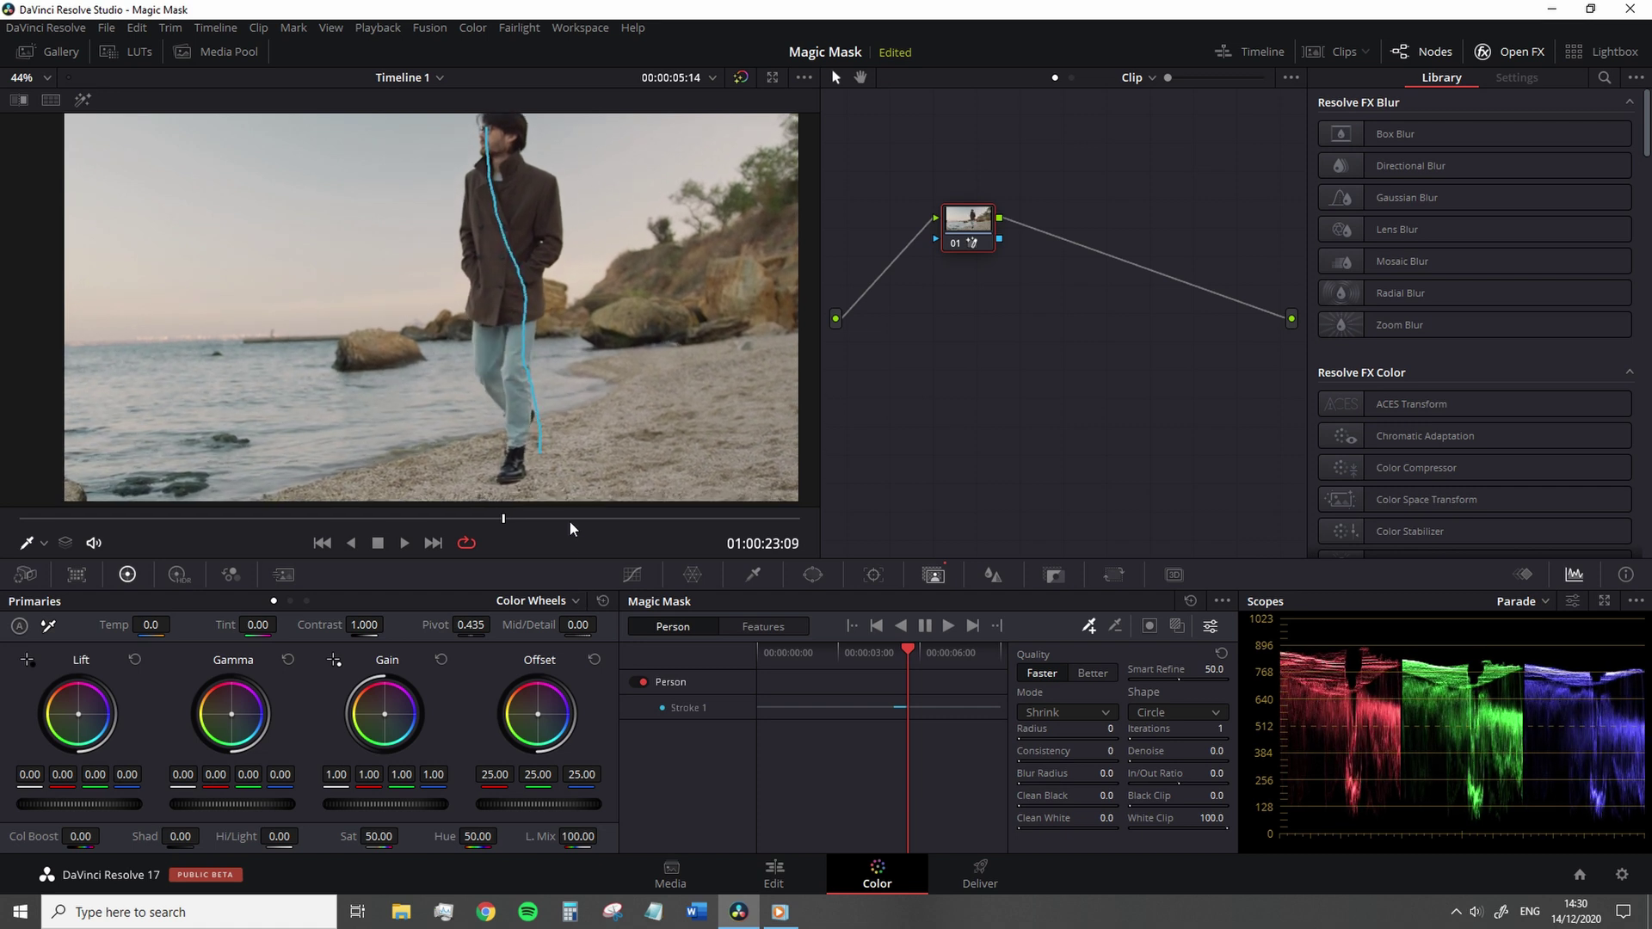
scroll(551, 471, down, 2)
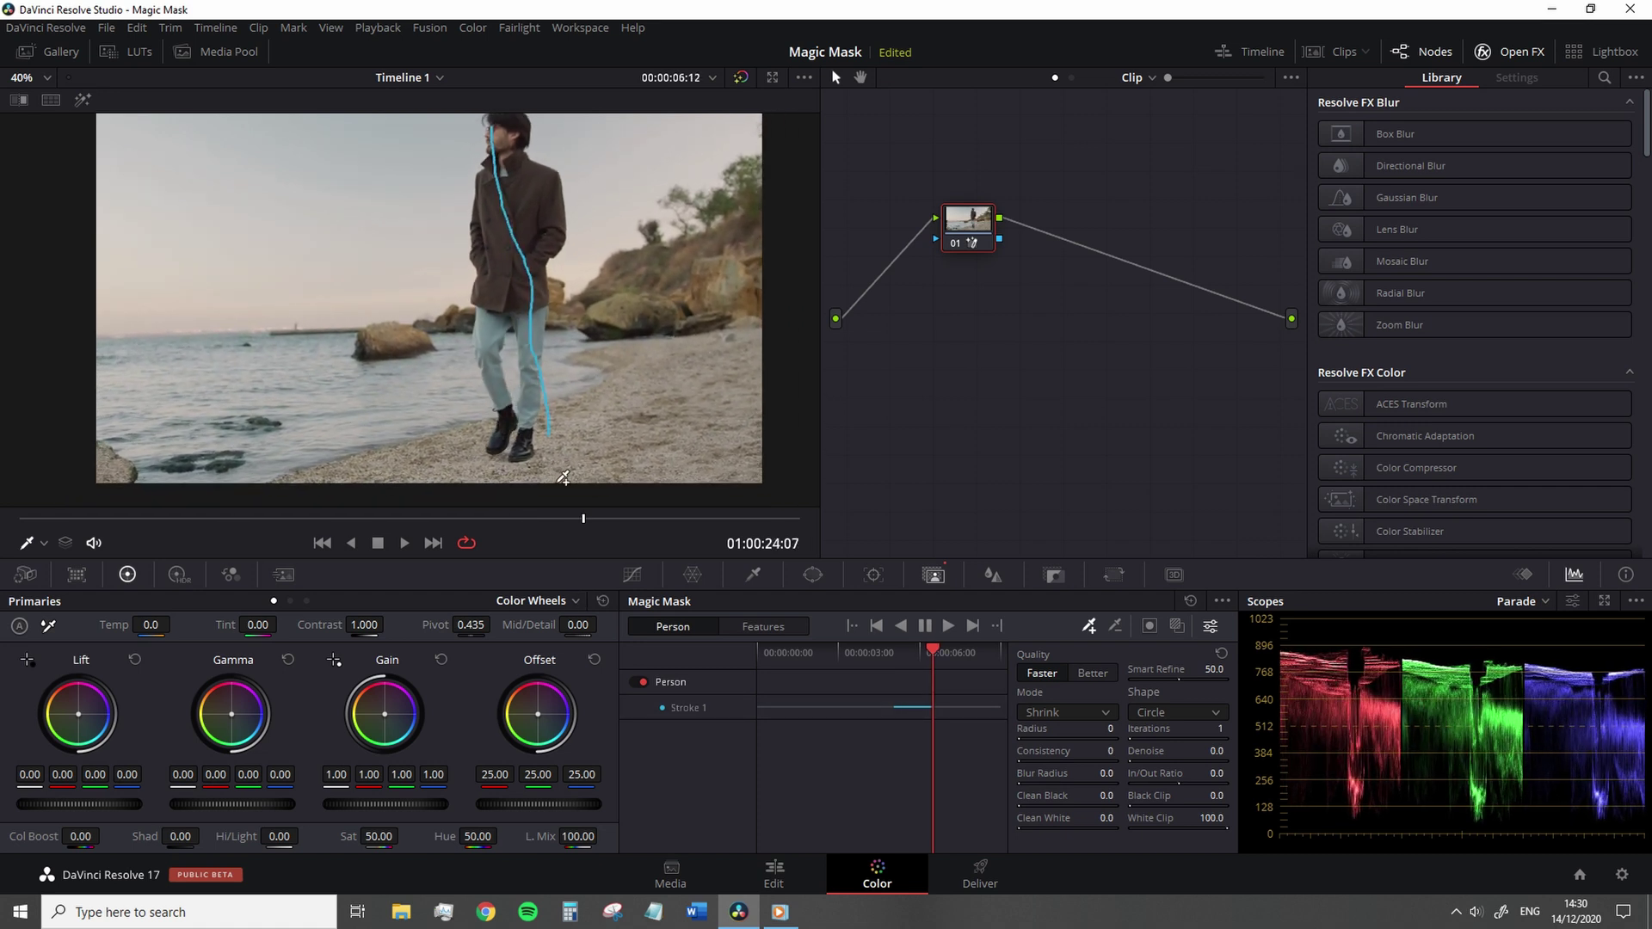
click(923, 625)
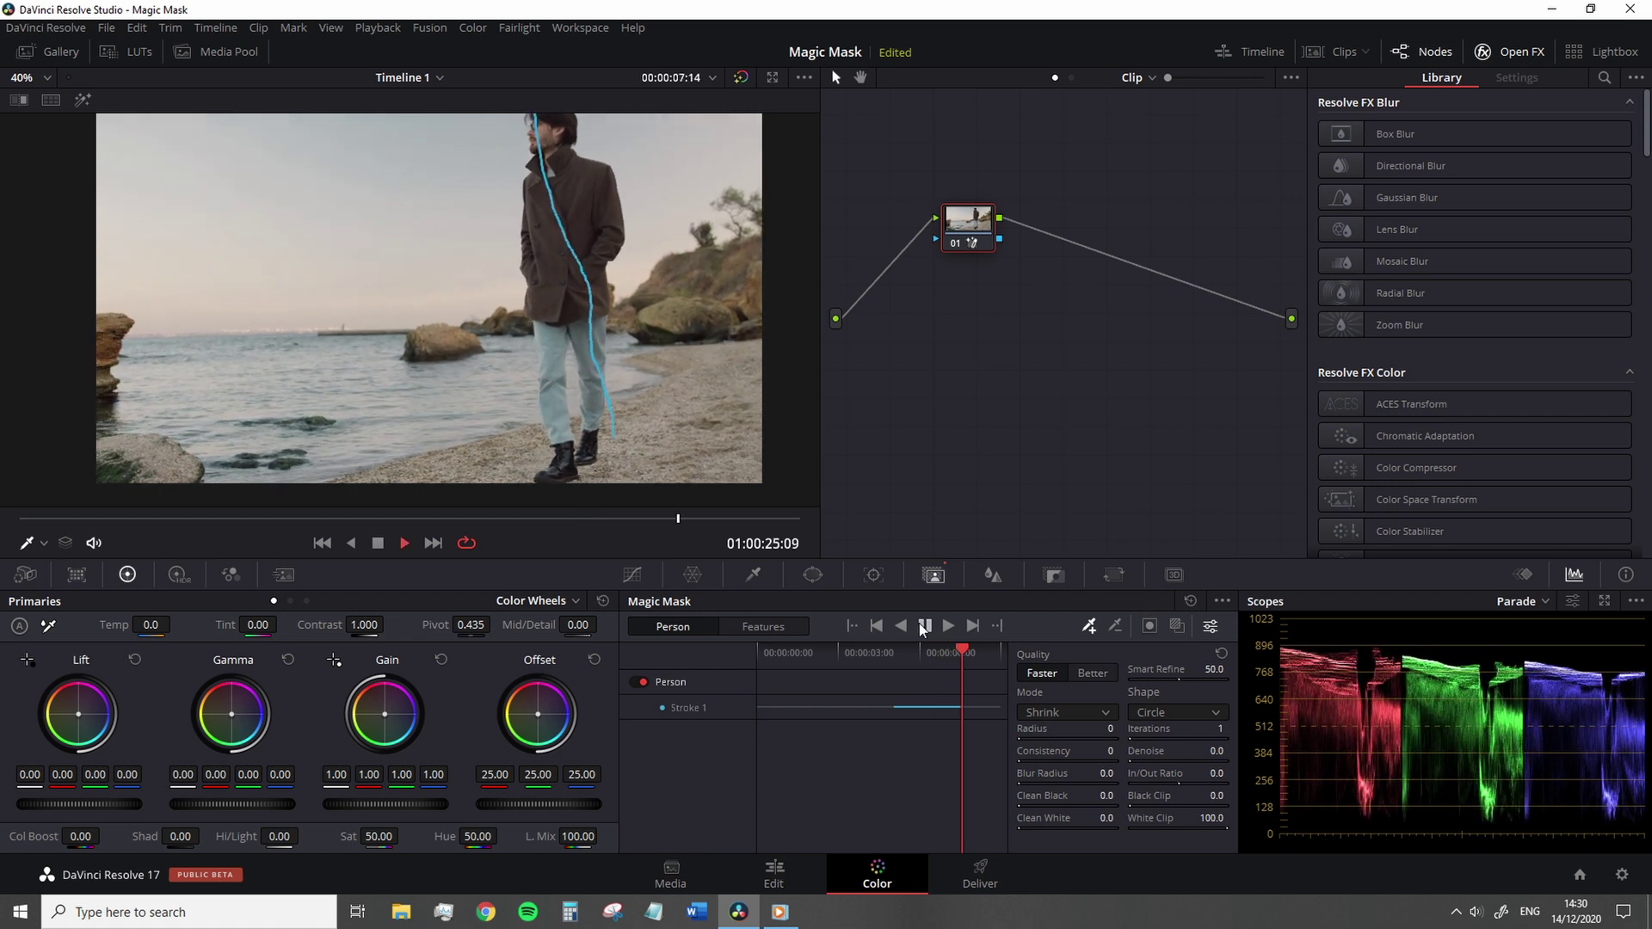
click(1192, 602)
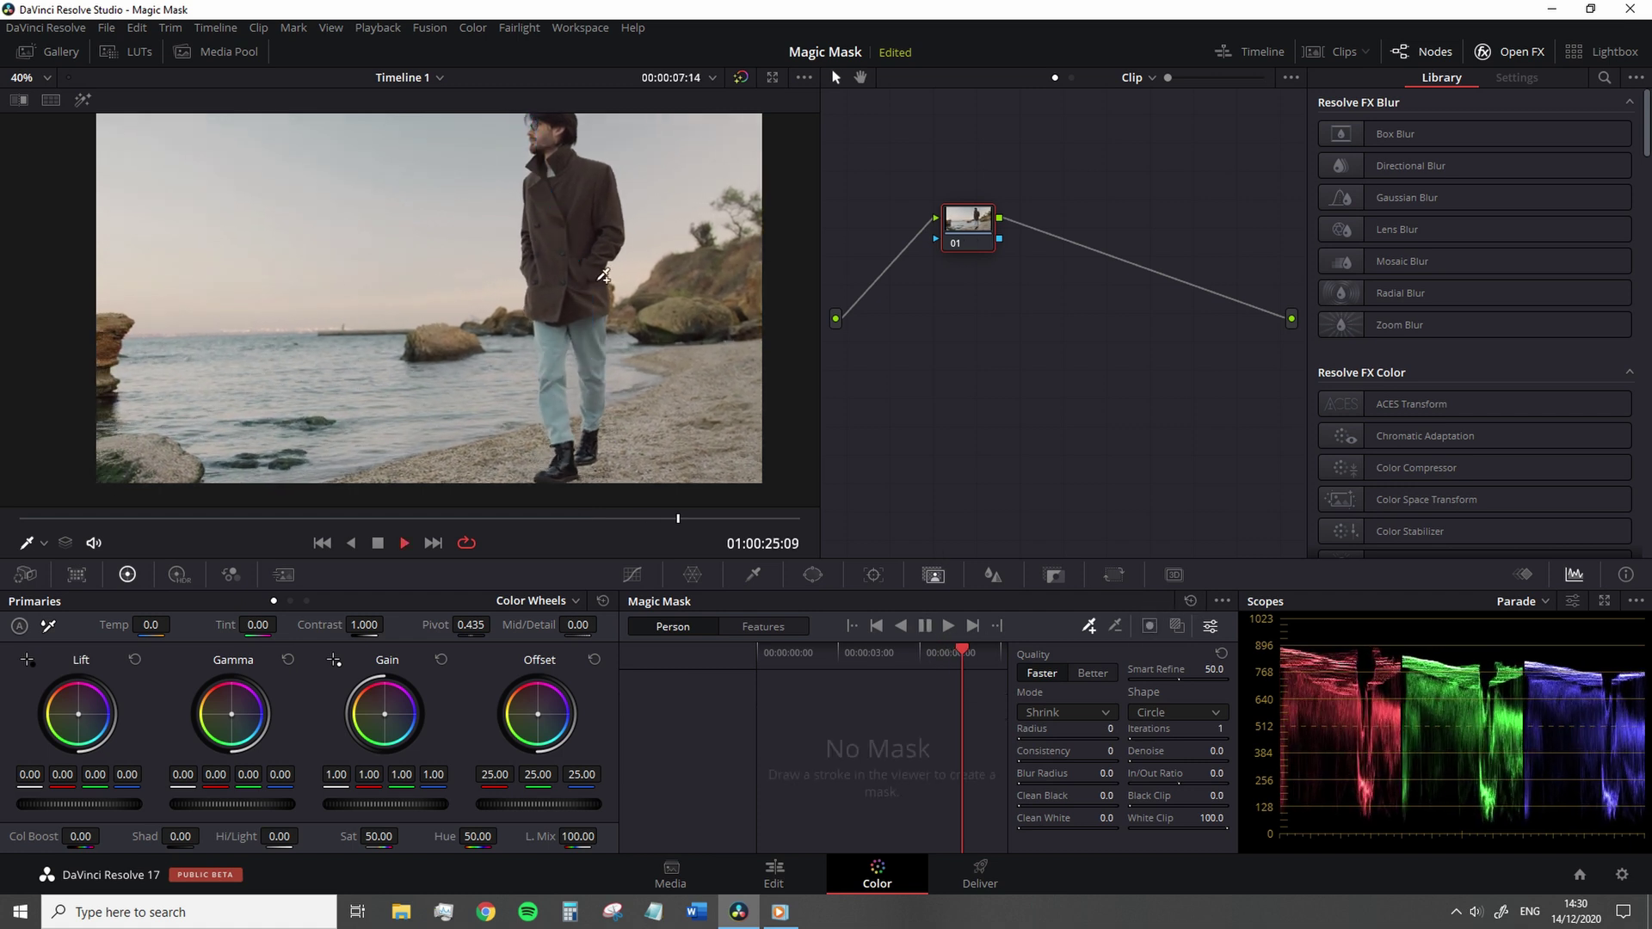
scroll(561, 226, down, 1)
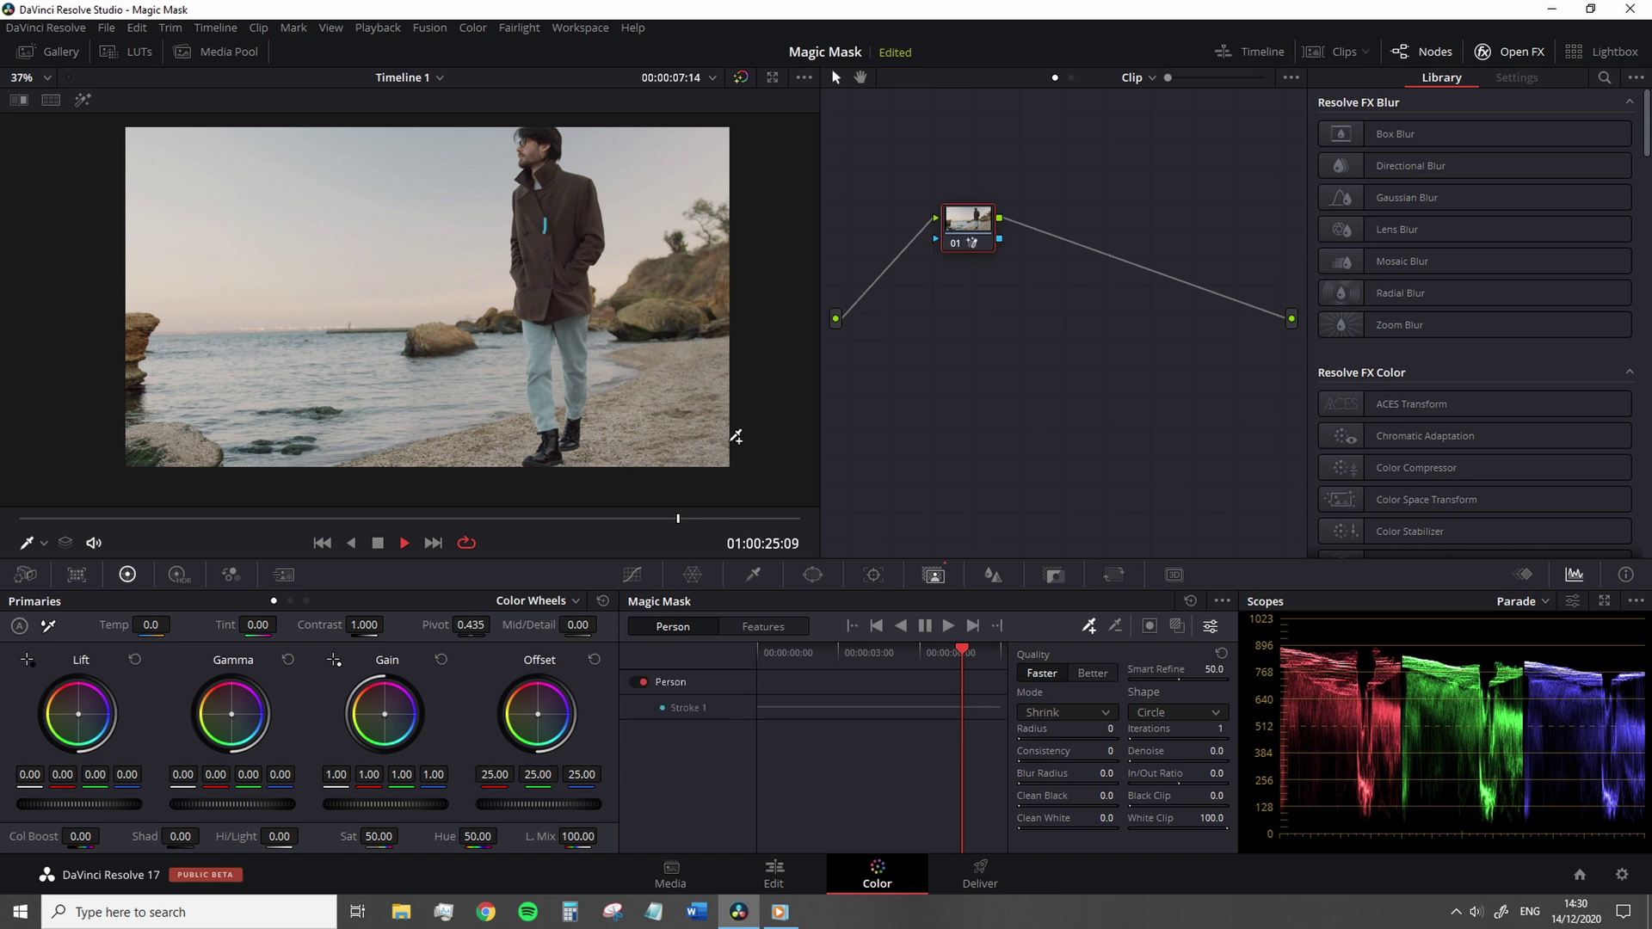
Turn on the mask overlay and zoom in on the man's coat.
click(1178, 628)
scroll(689, 457, up, 5)
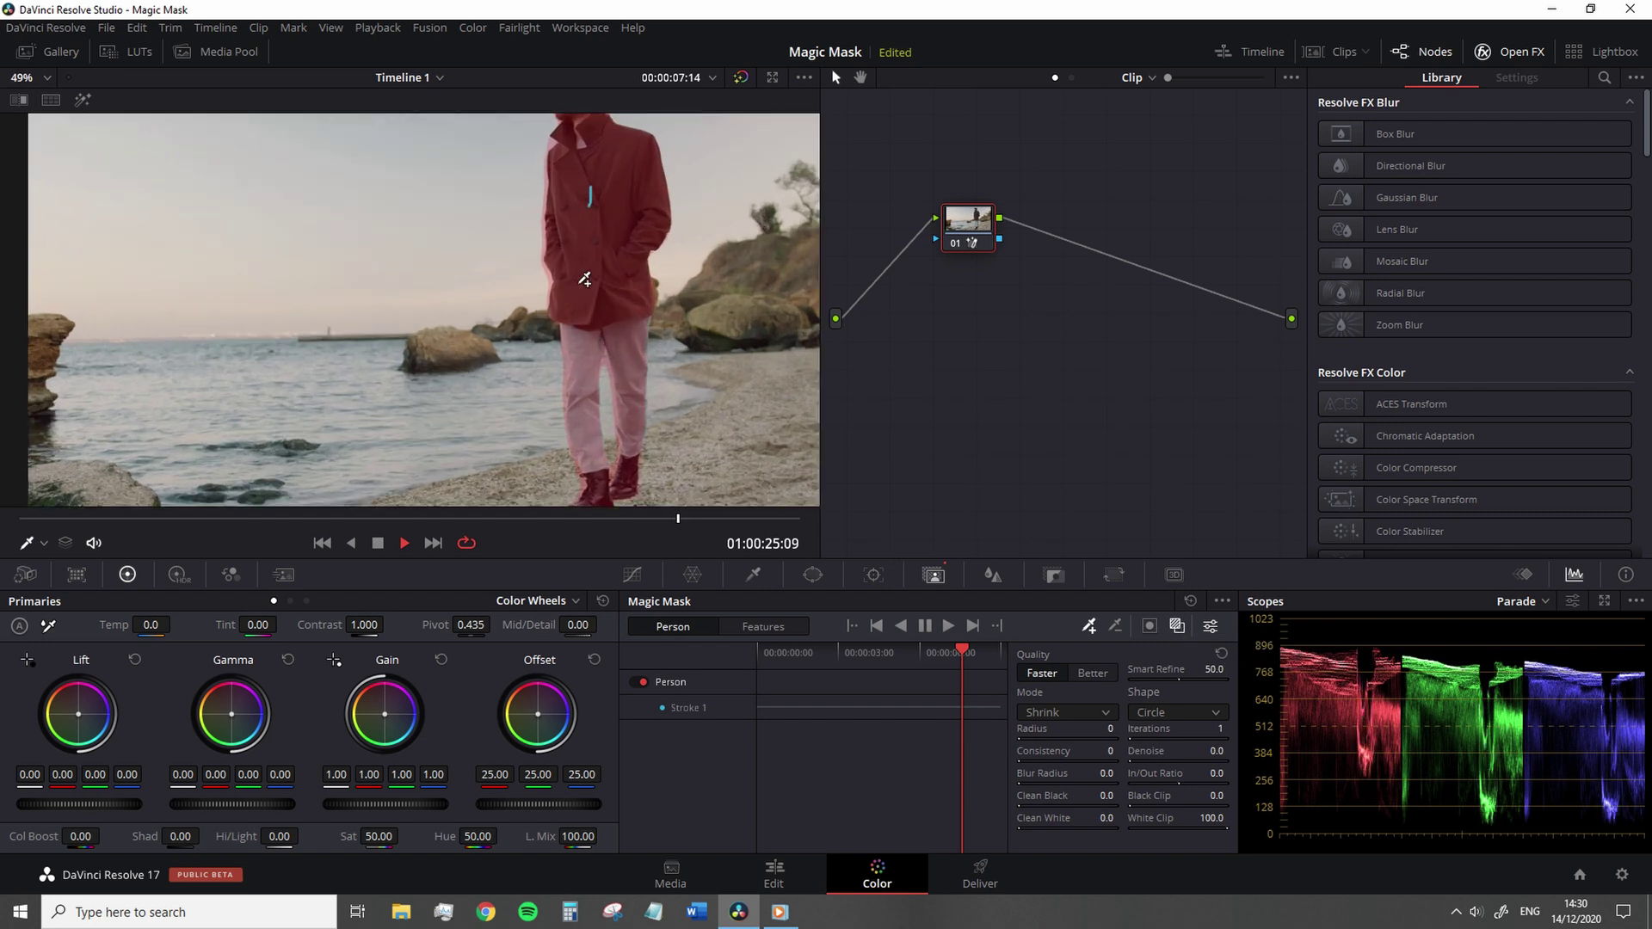
mouse_move(675, 217)
mouse_down()
mouse_move(427, 395)
mouse_move(413, 435)
mouse_move(457, 416)
mouse_up()
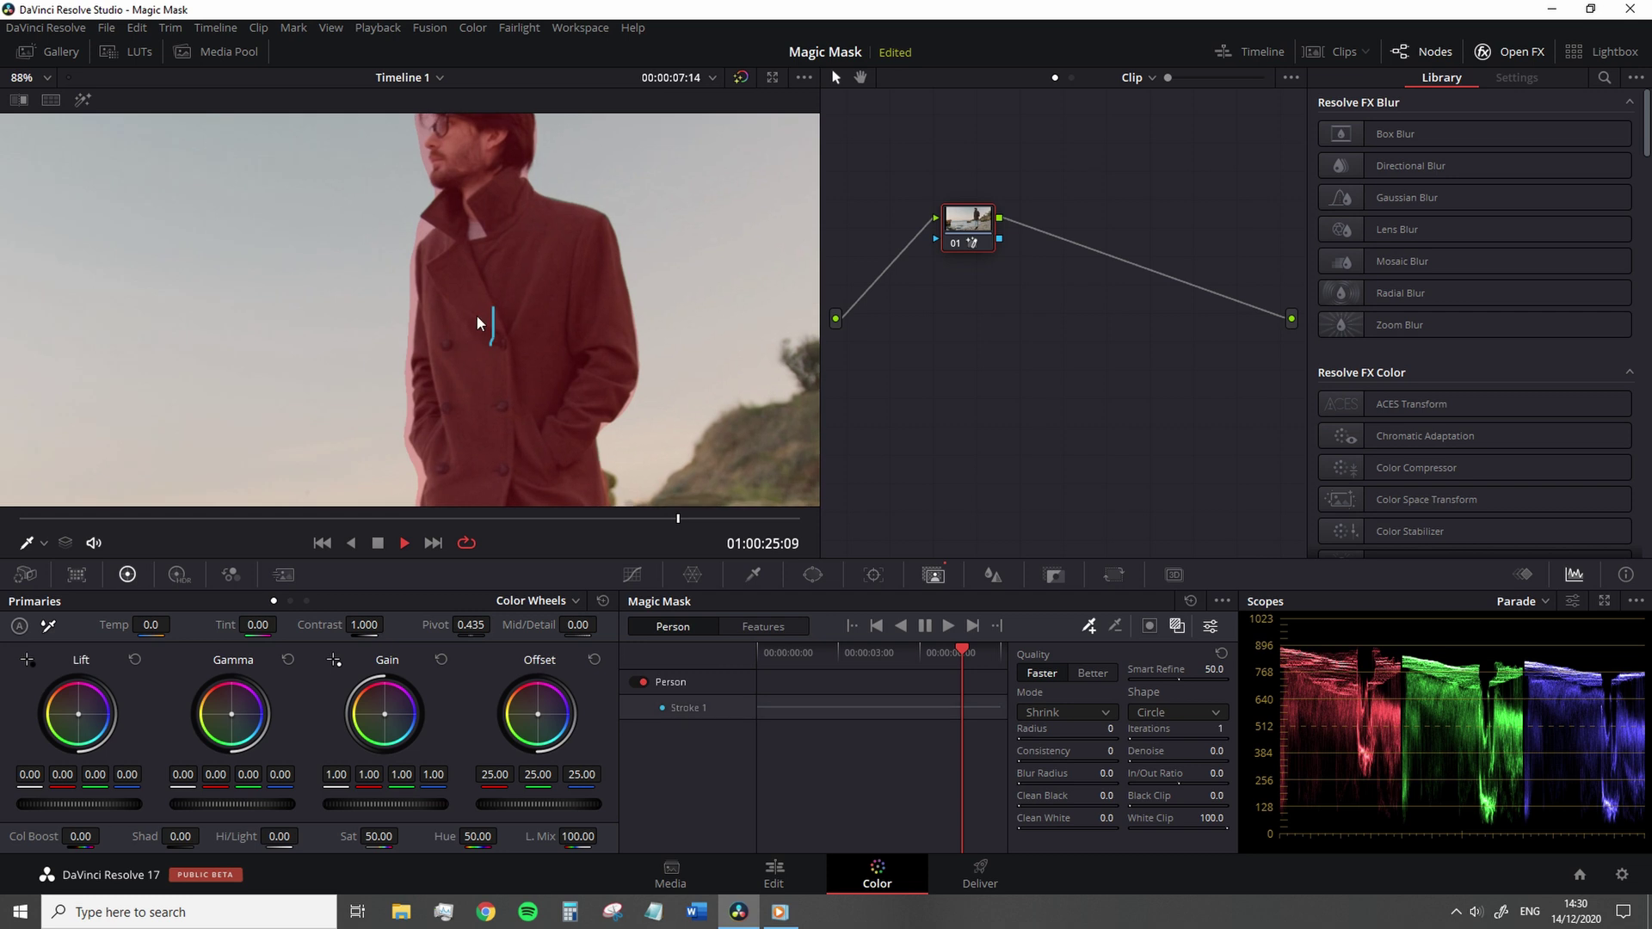
scroll(479, 326, up, 1)
Set mask Radius 3, Denoise 10, Clean Black 15 and Smart Refine 60.
click(1117, 730)
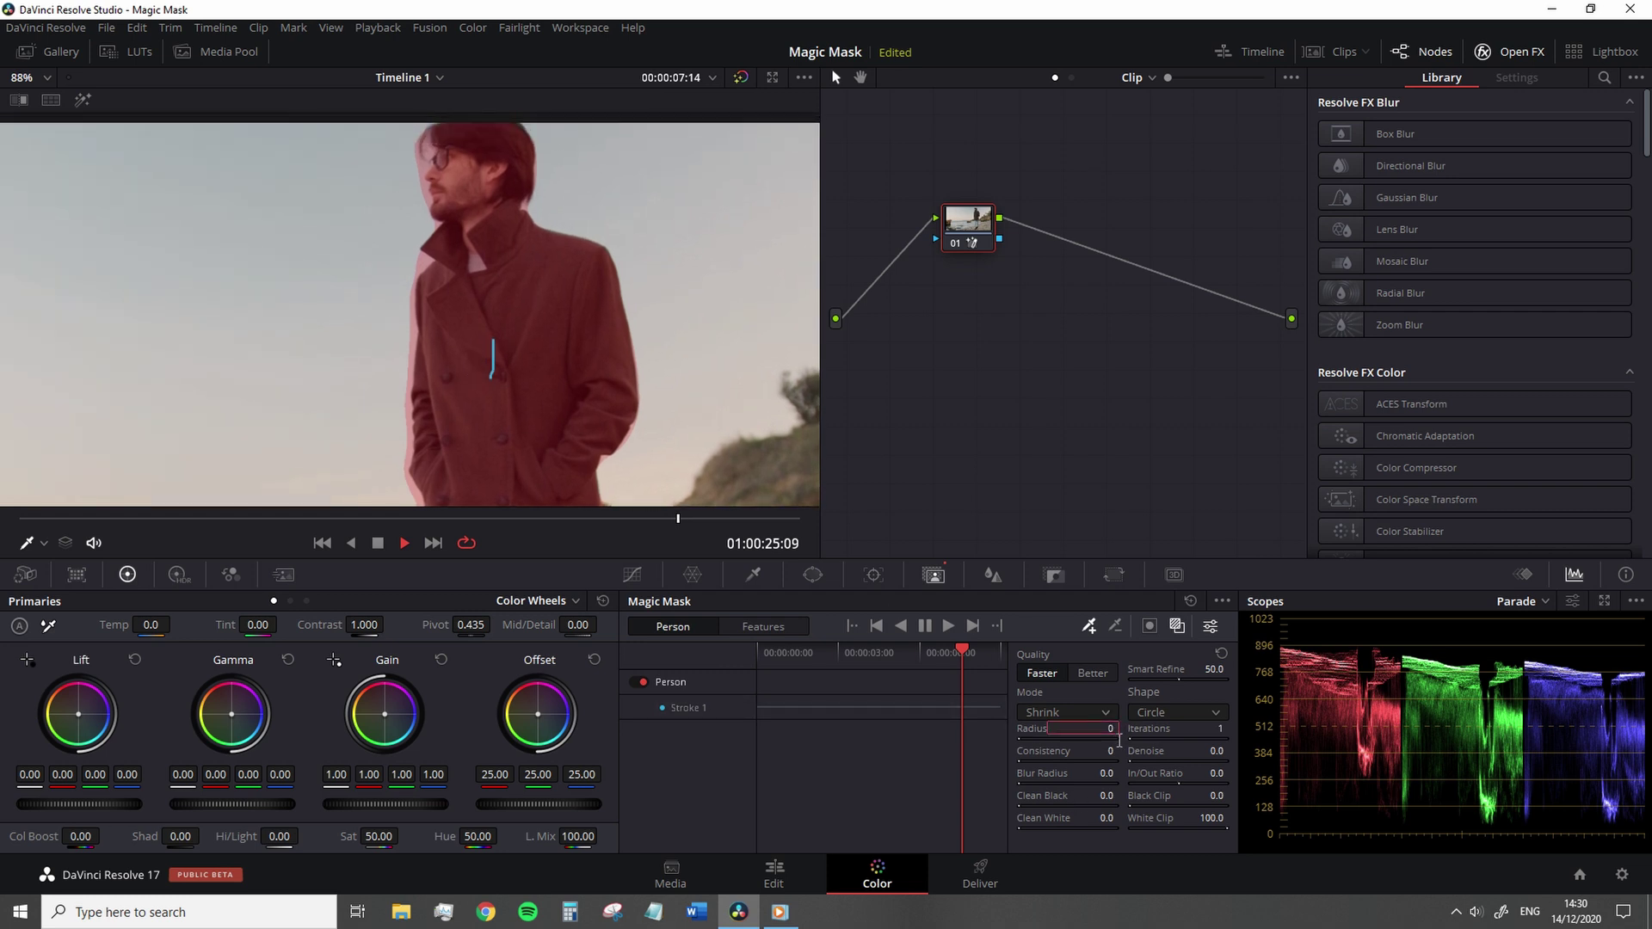
text(3)
key(Return)
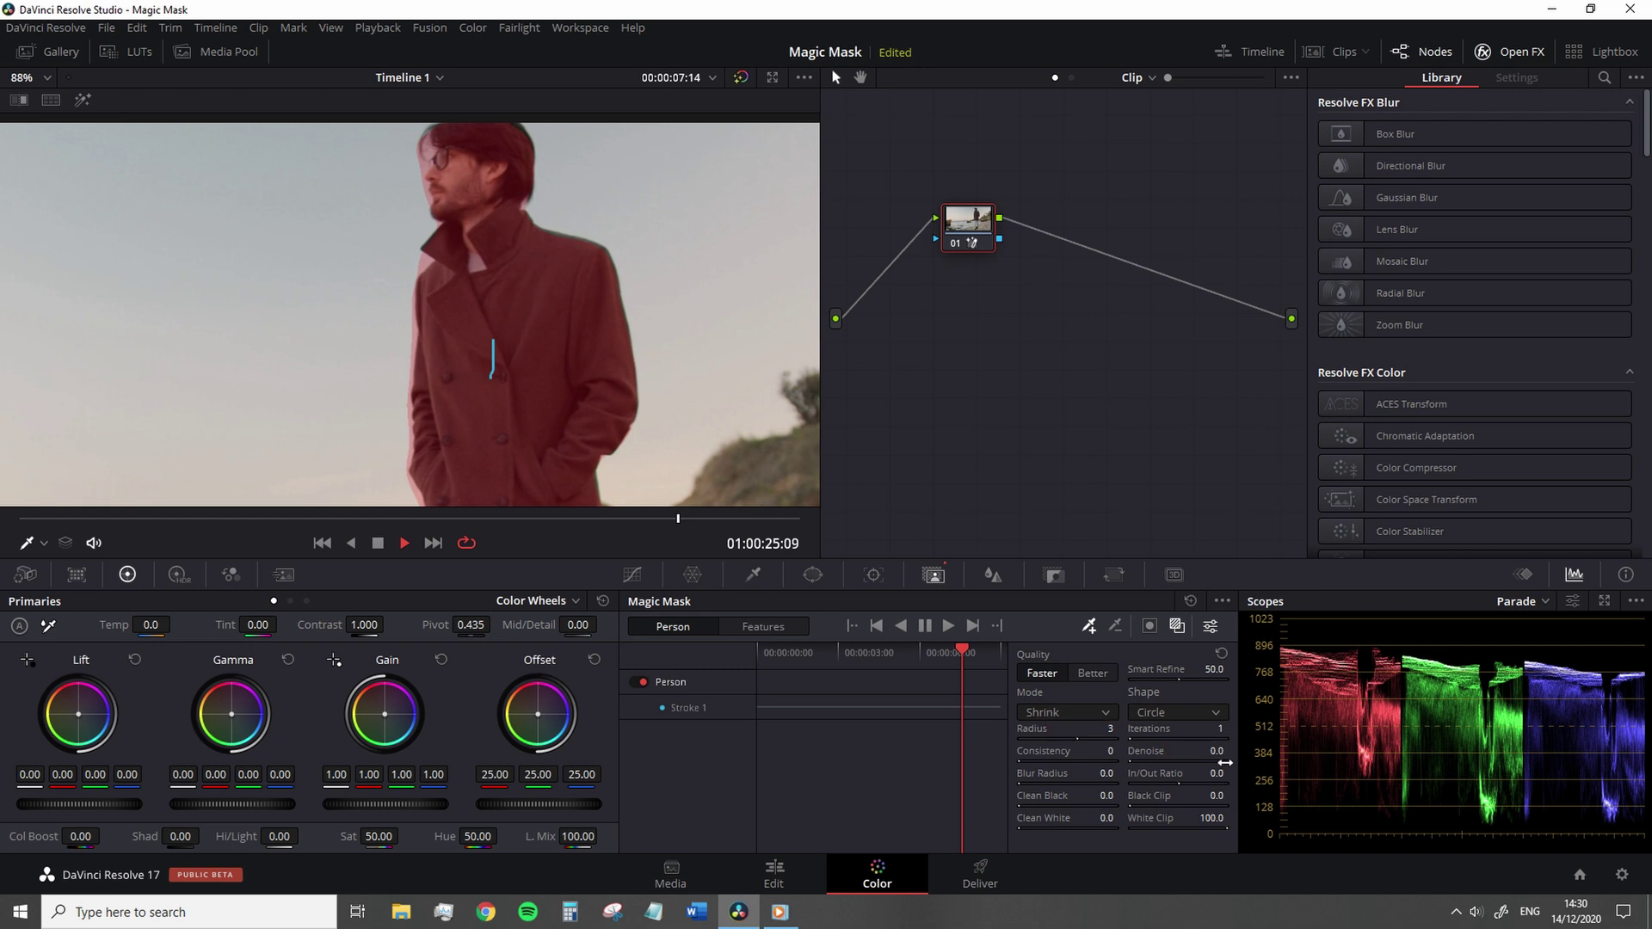
click(1226, 756)
text(15)
key(Return)
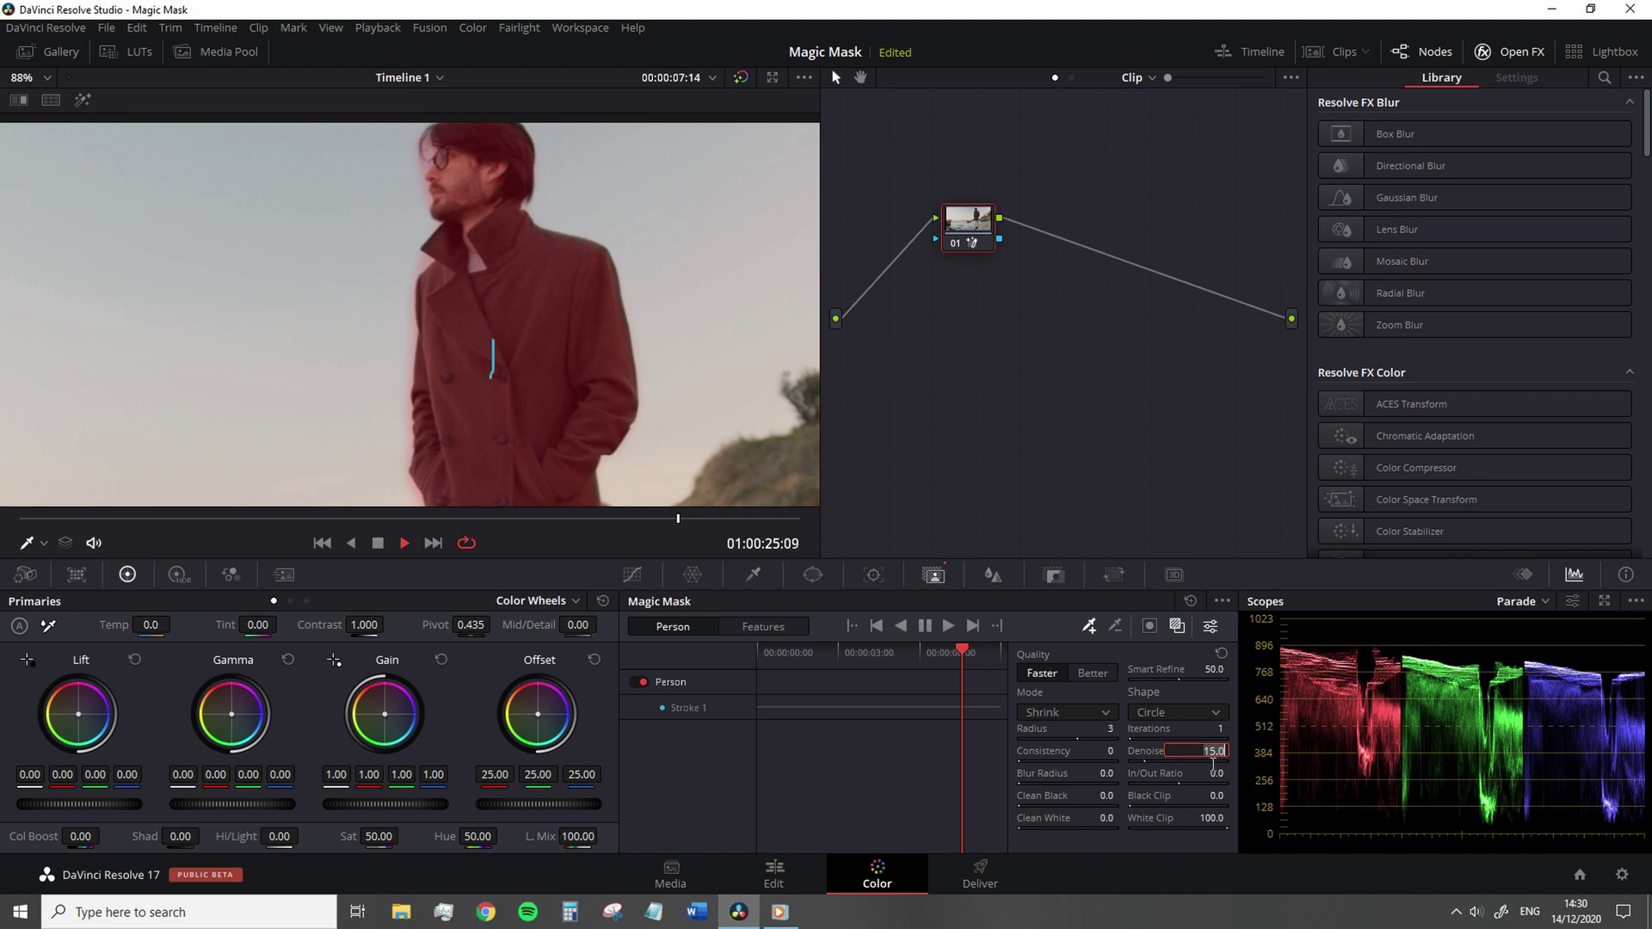
drag(1212, 763, 1213, 760)
drag(1108, 796, 1112, 802)
drag(1111, 805, 1113, 800)
drag(1215, 672, 1219, 669)
Try Grow as the mask refinement mode, then set it back to Shrink.
click(1104, 714)
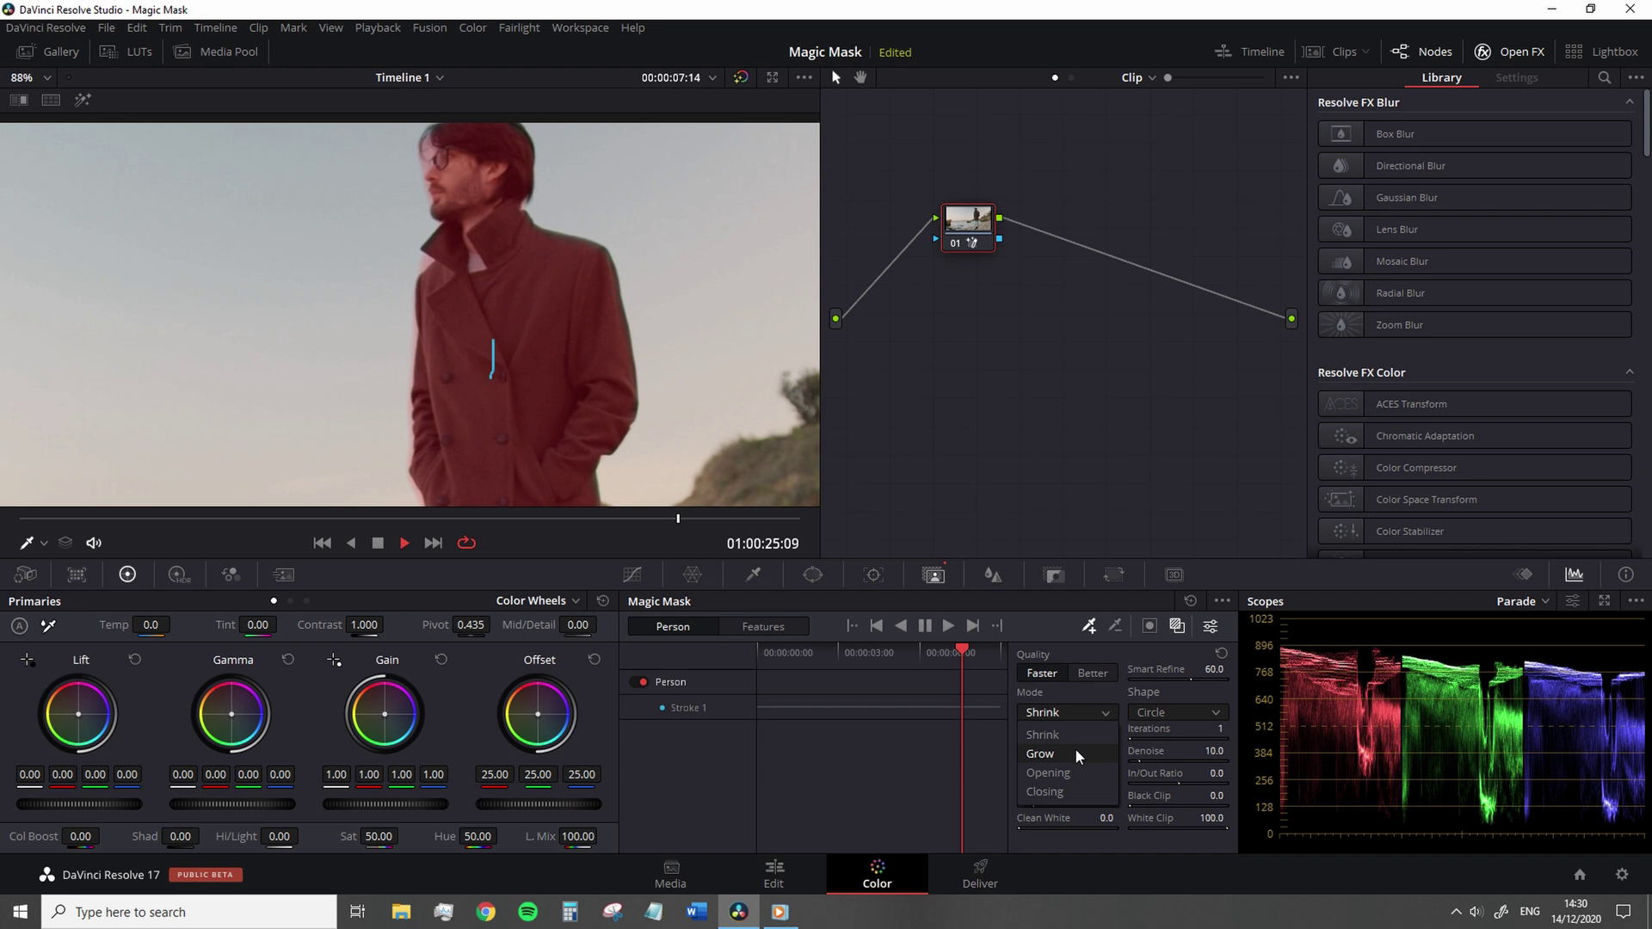
click(1110, 715)
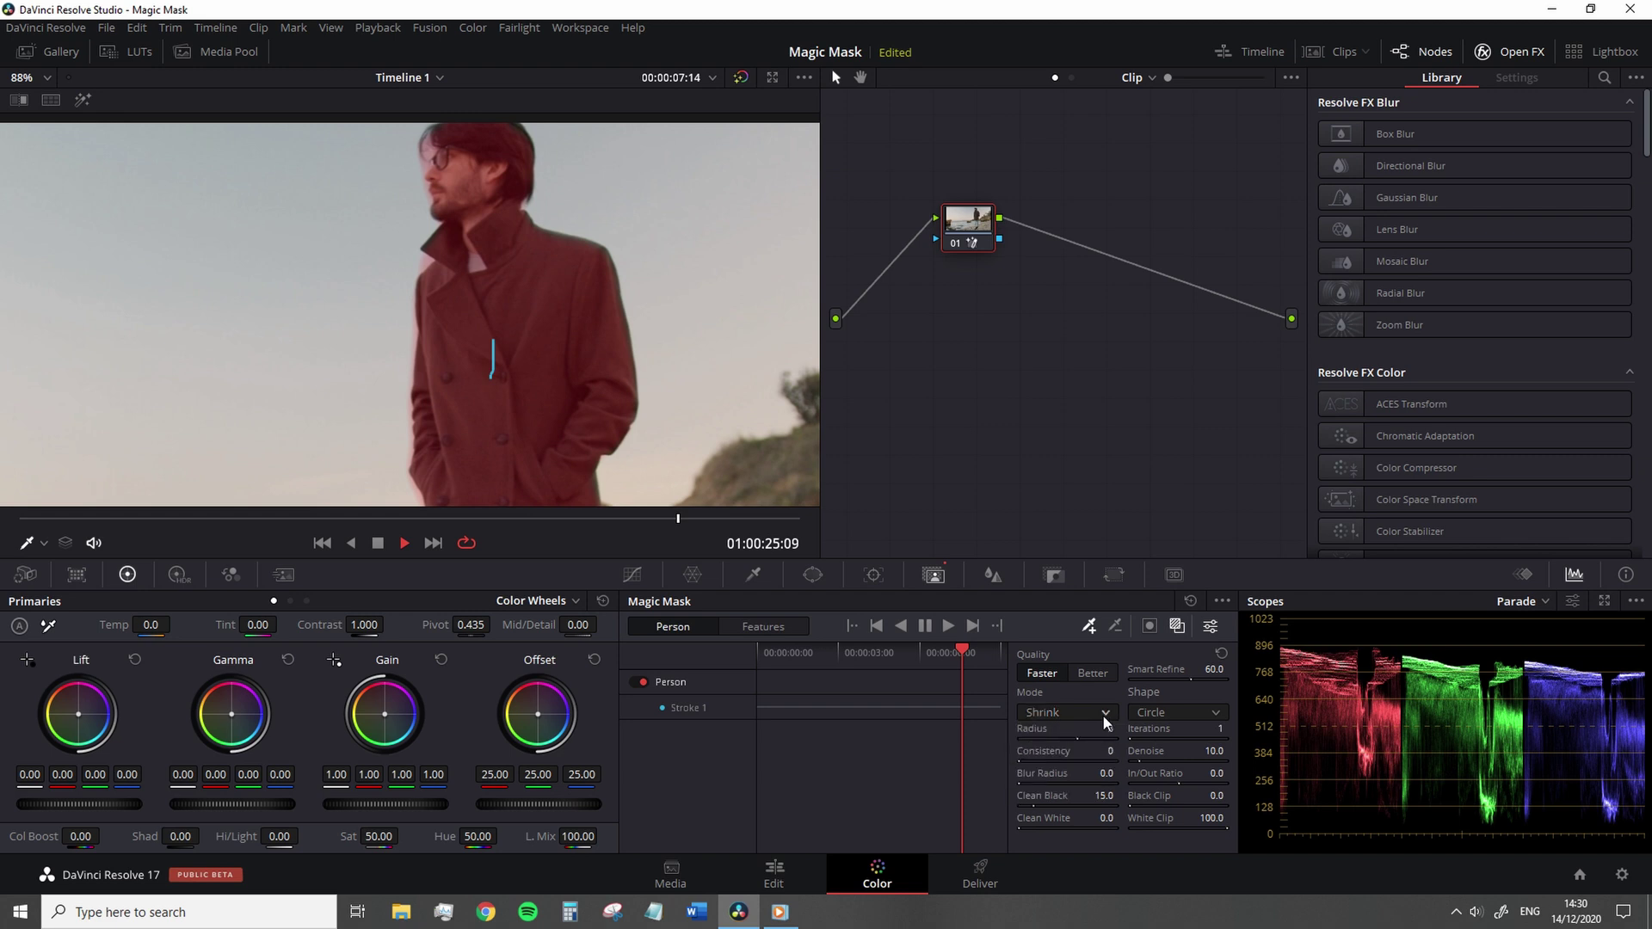
click(1103, 716)
click(1104, 756)
click(1103, 714)
click(1080, 733)
Track the man's mask backward and scrub the clip, toggling the overlay to check it.
scroll(615, 387, down, 5)
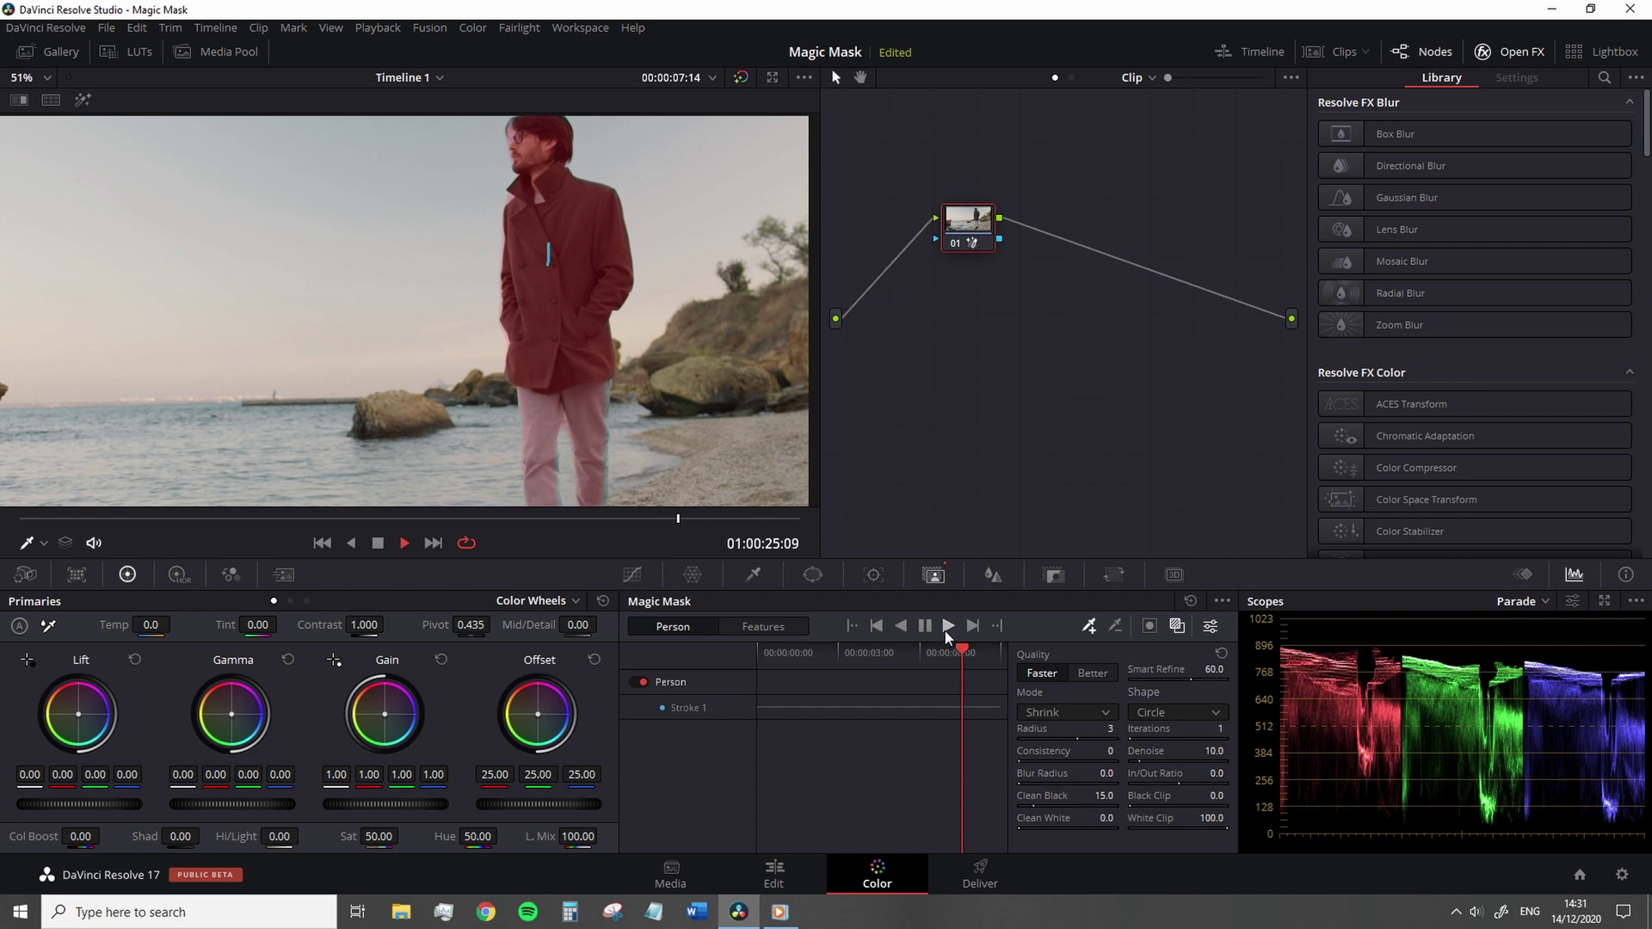
click(906, 625)
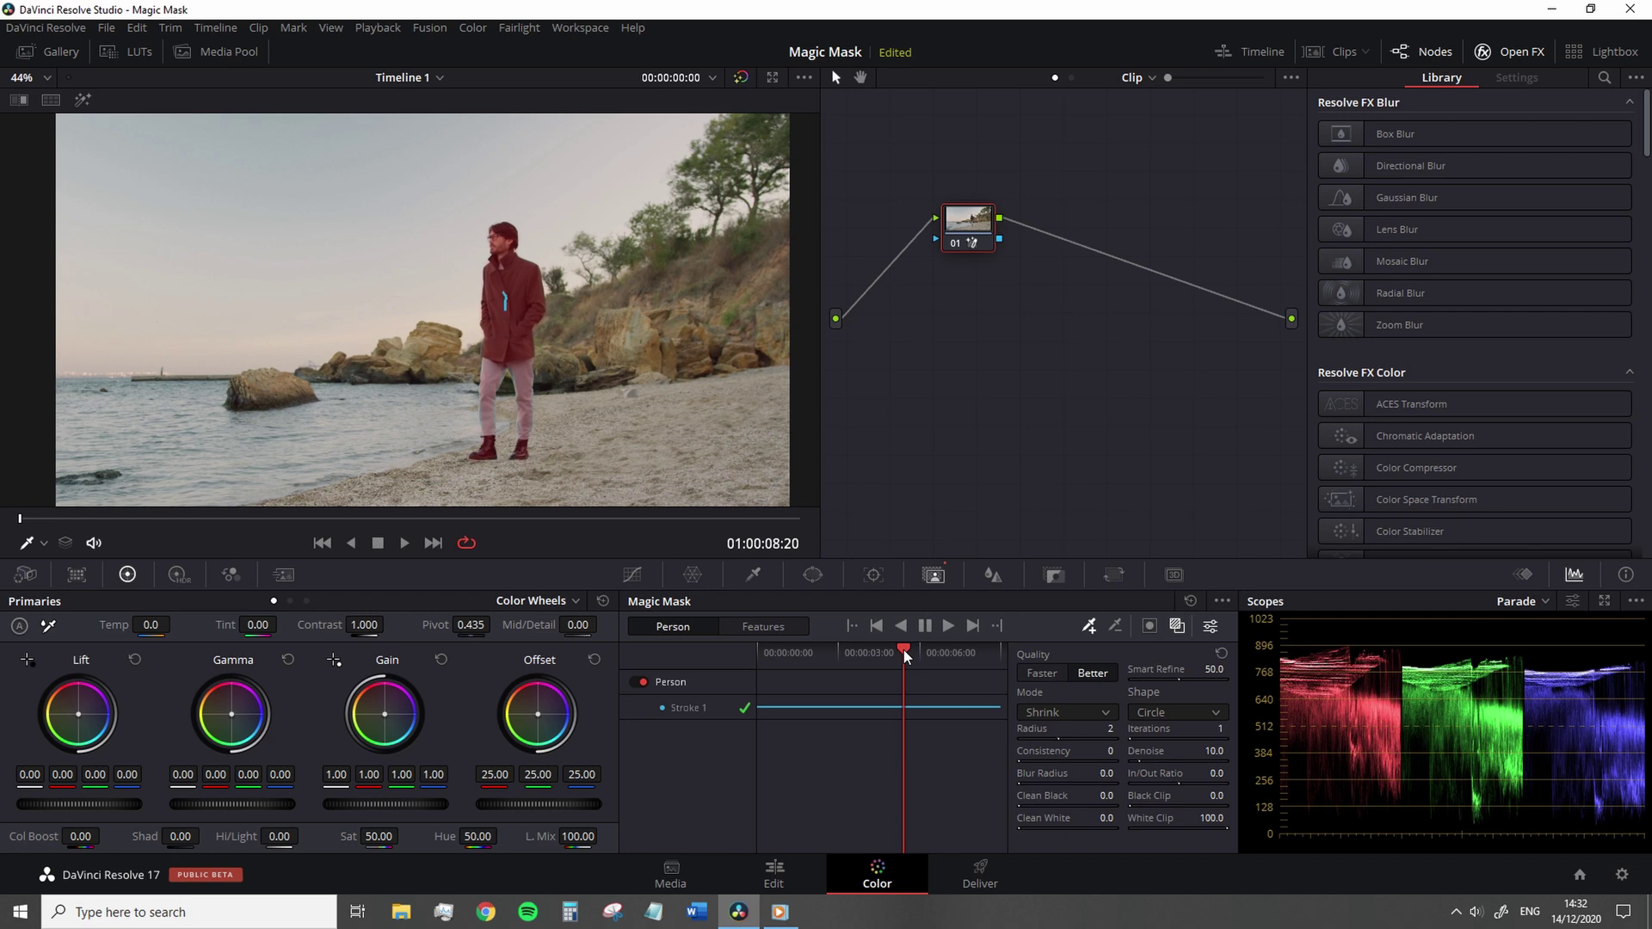
click(904, 649)
drag(904, 648, 883, 652)
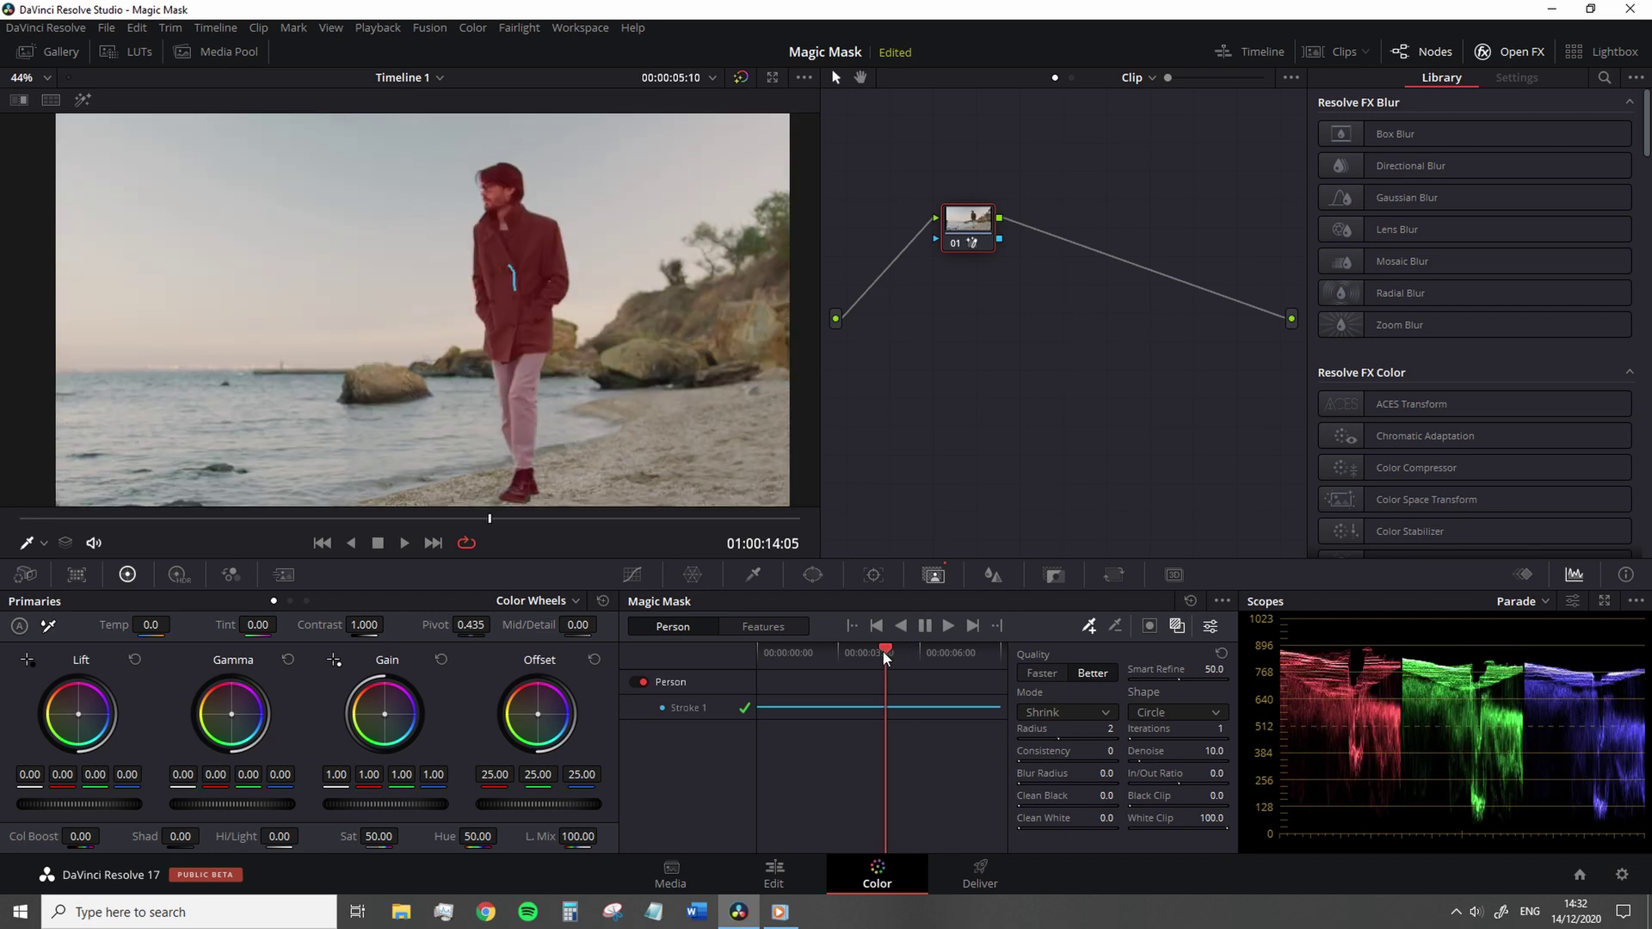
click(1179, 626)
click(806, 667)
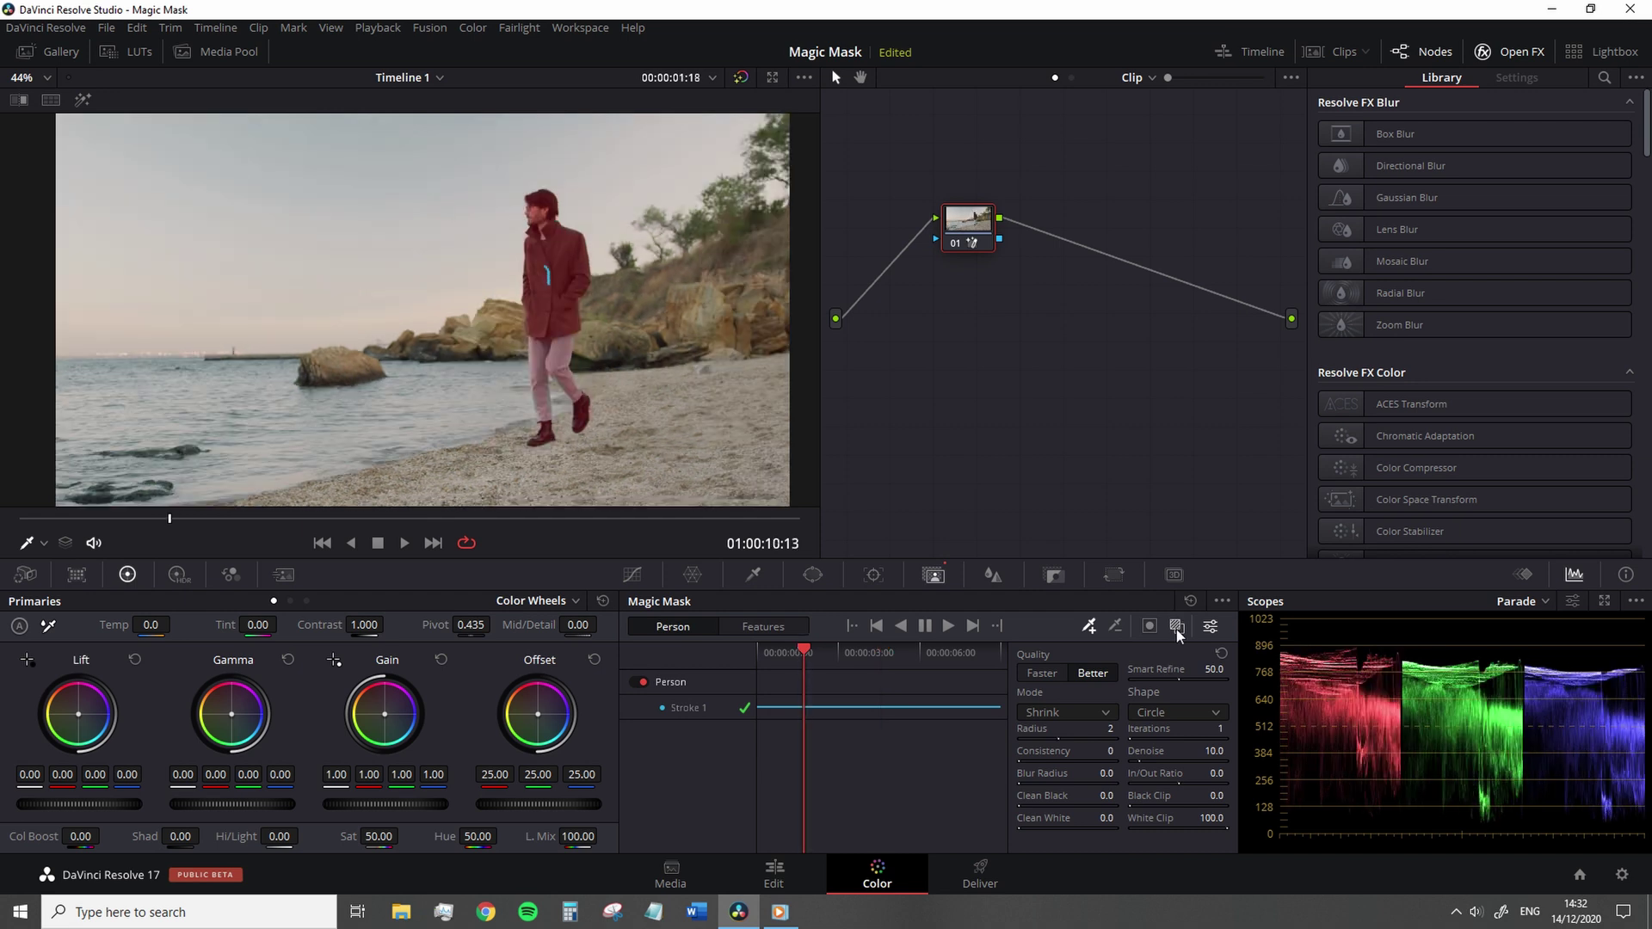
Invert the mask, give the background a darker warm Offset (17.02/11.58/10.14), then select the hikers clip.
click(1148, 628)
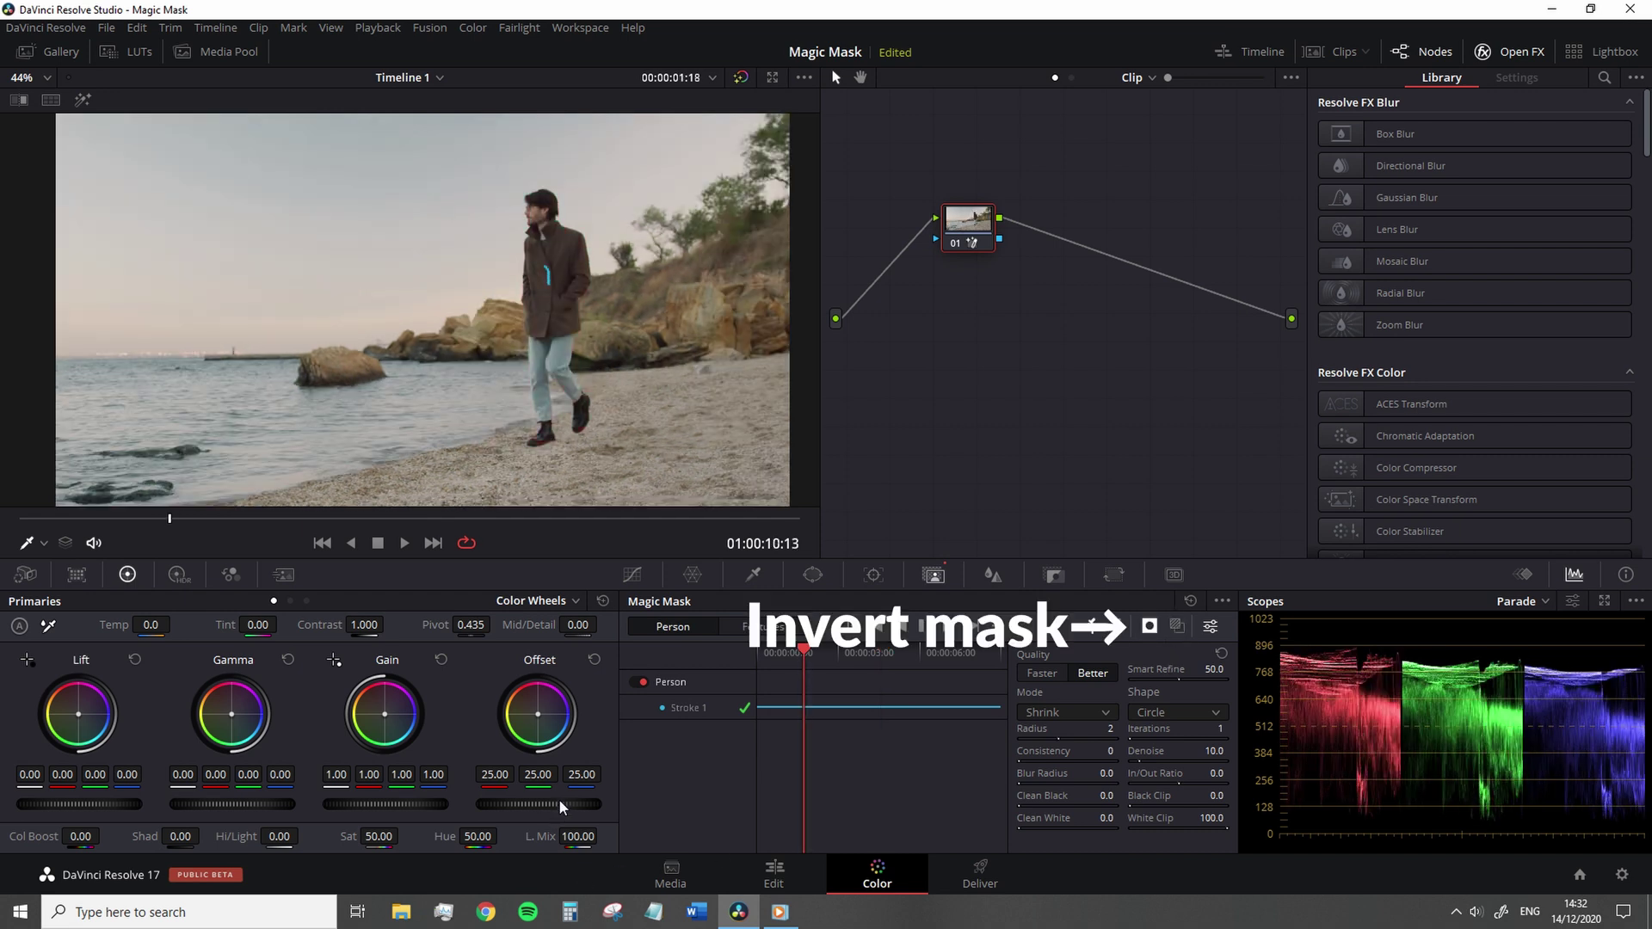
mouse_move(562, 806)
mouse_down()
mouse_move(533, 807)
mouse_move(568, 814)
mouse_up()
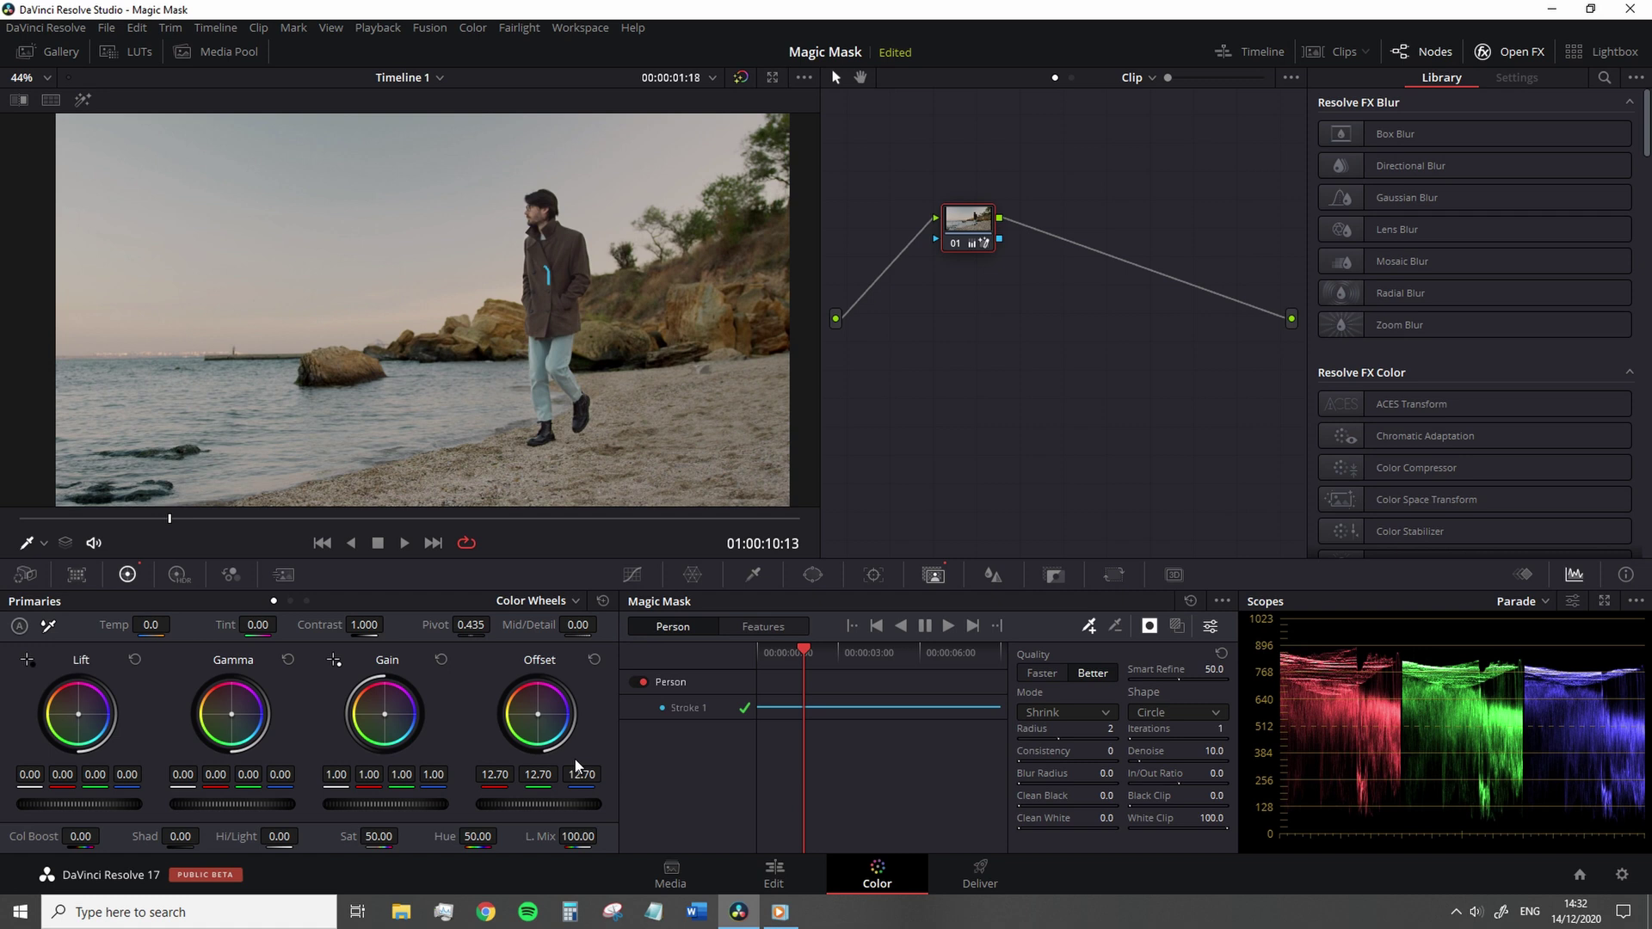
drag(540, 718, 534, 713)
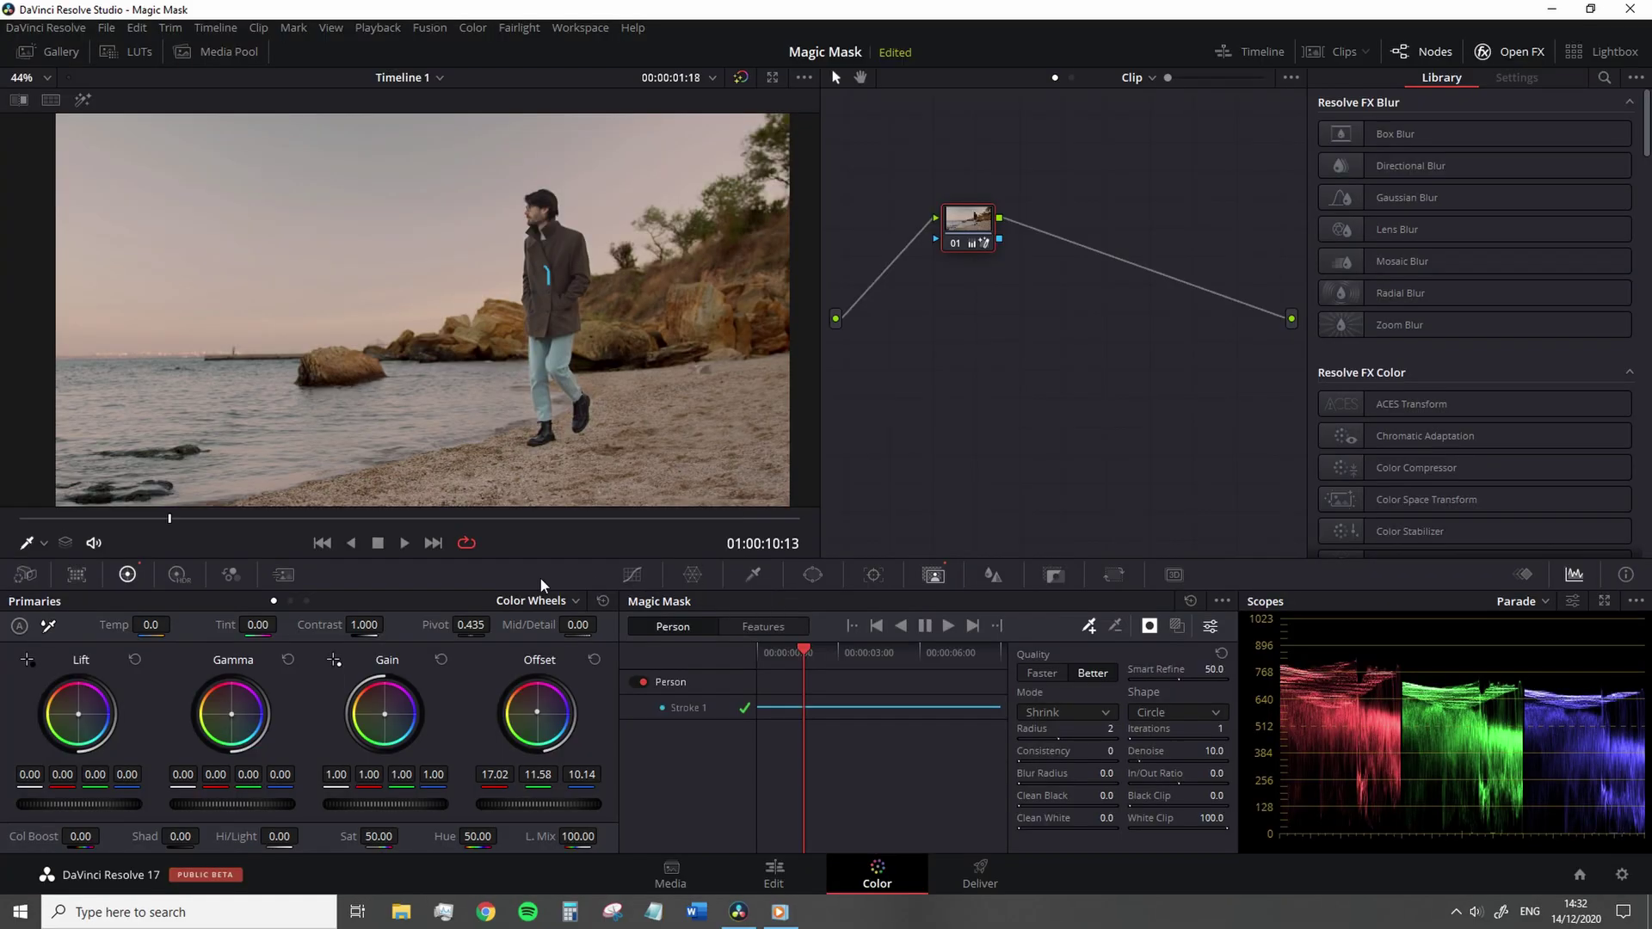
click(323, 544)
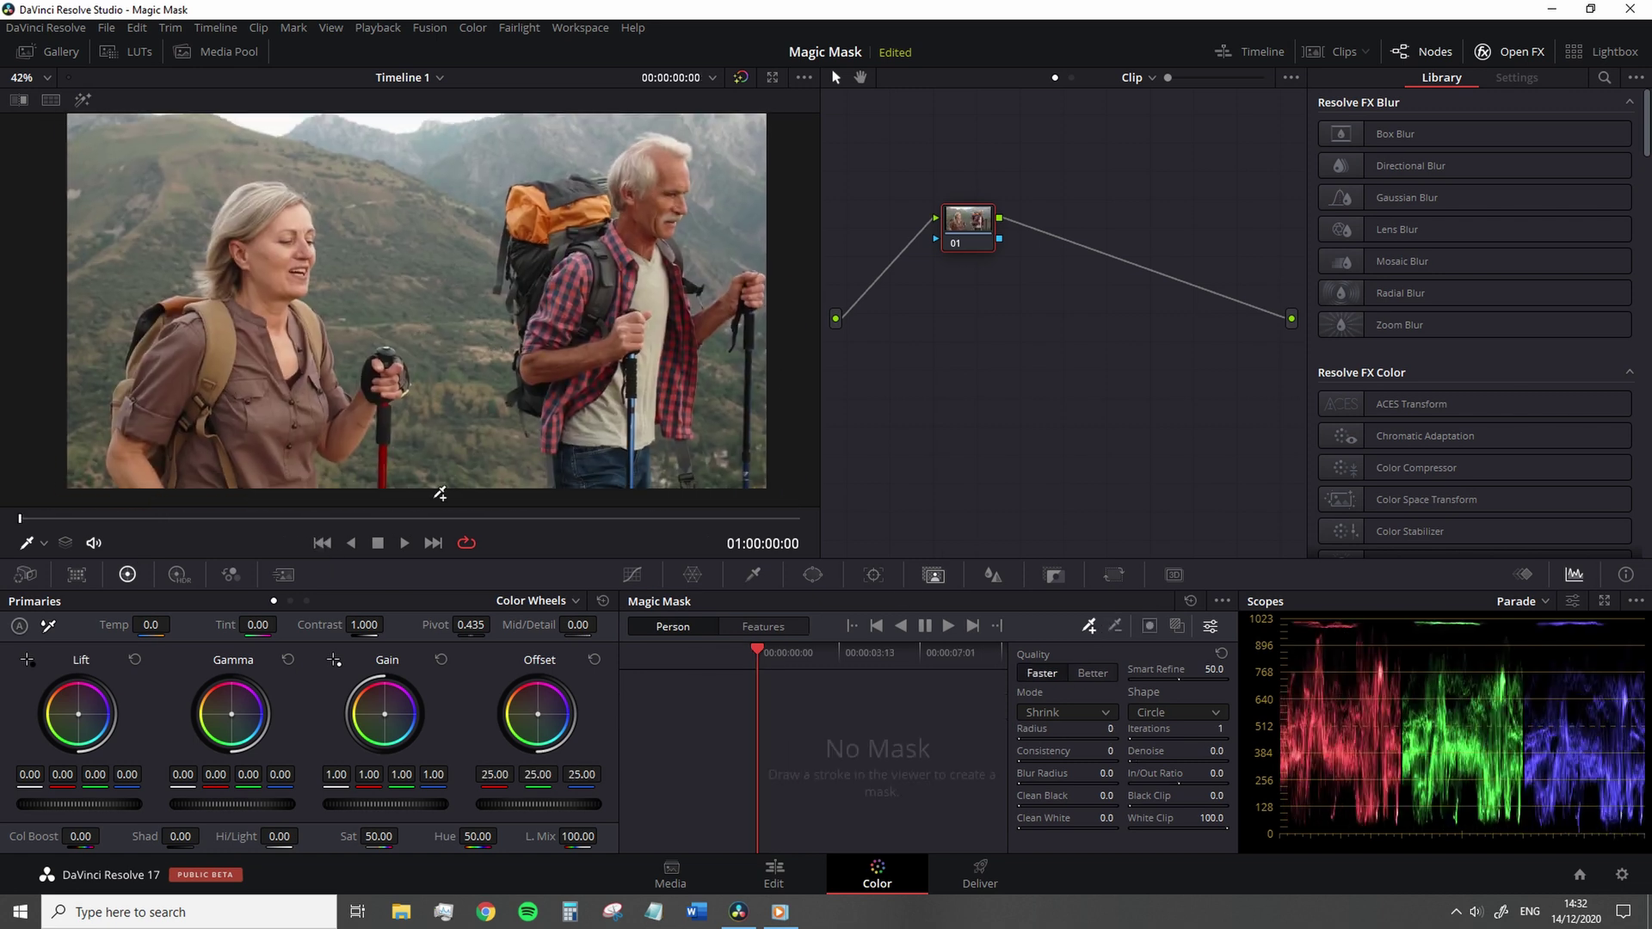
Stroke the woman as a Person and subtract her backpack strap areas from the mask.
drag(261, 362, 260, 389)
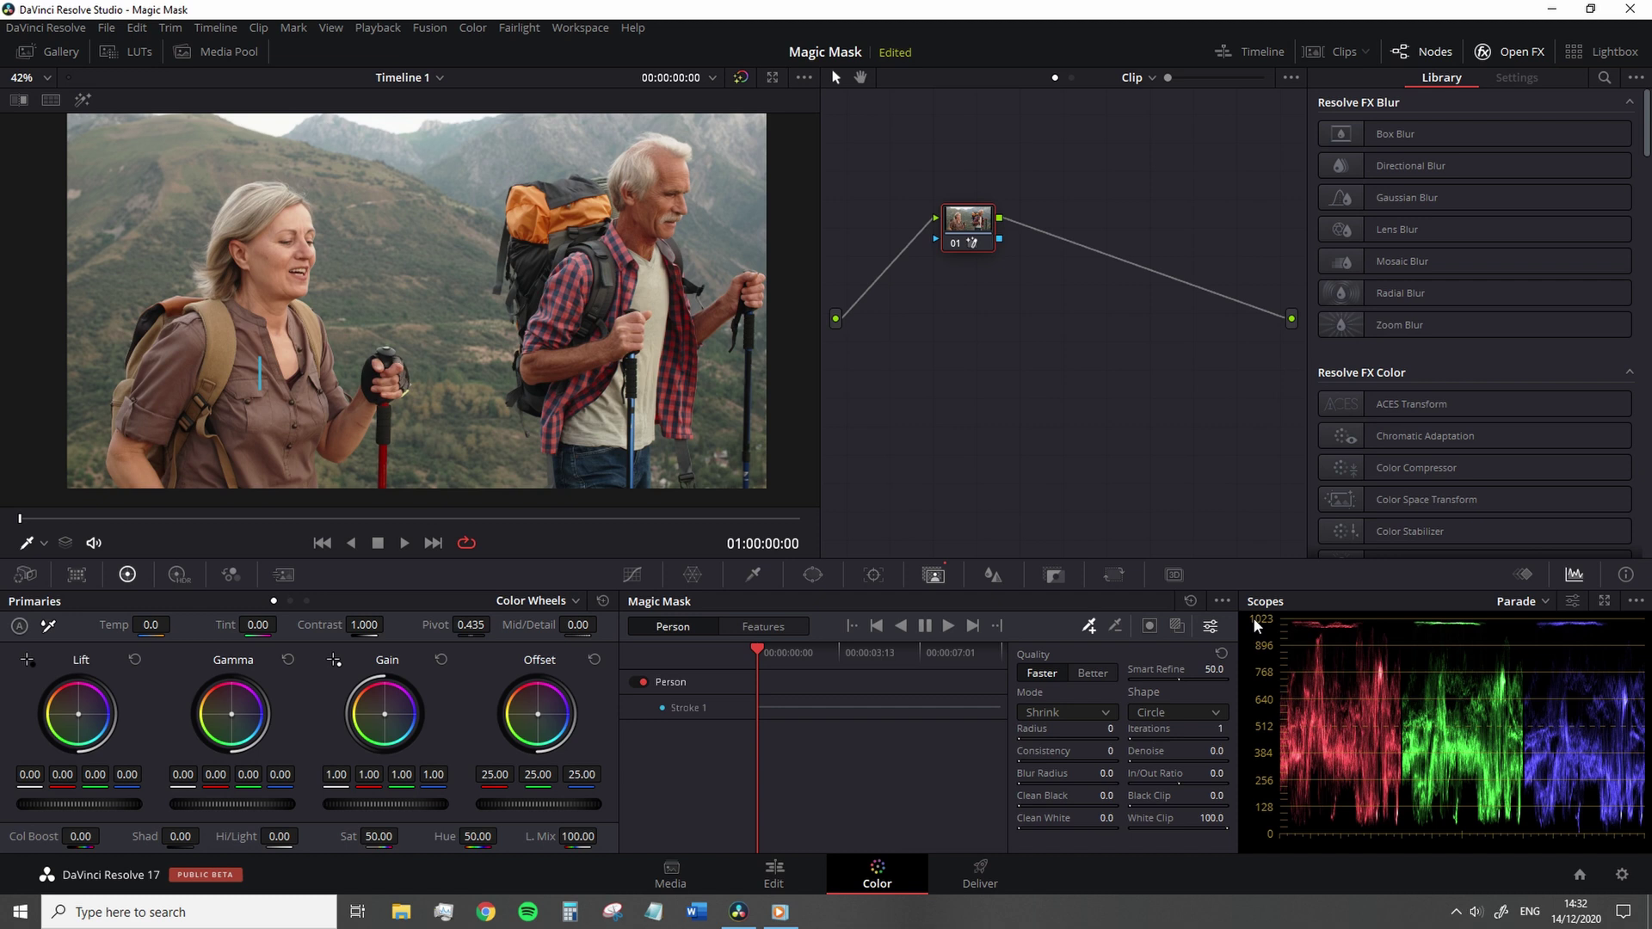
click(1115, 626)
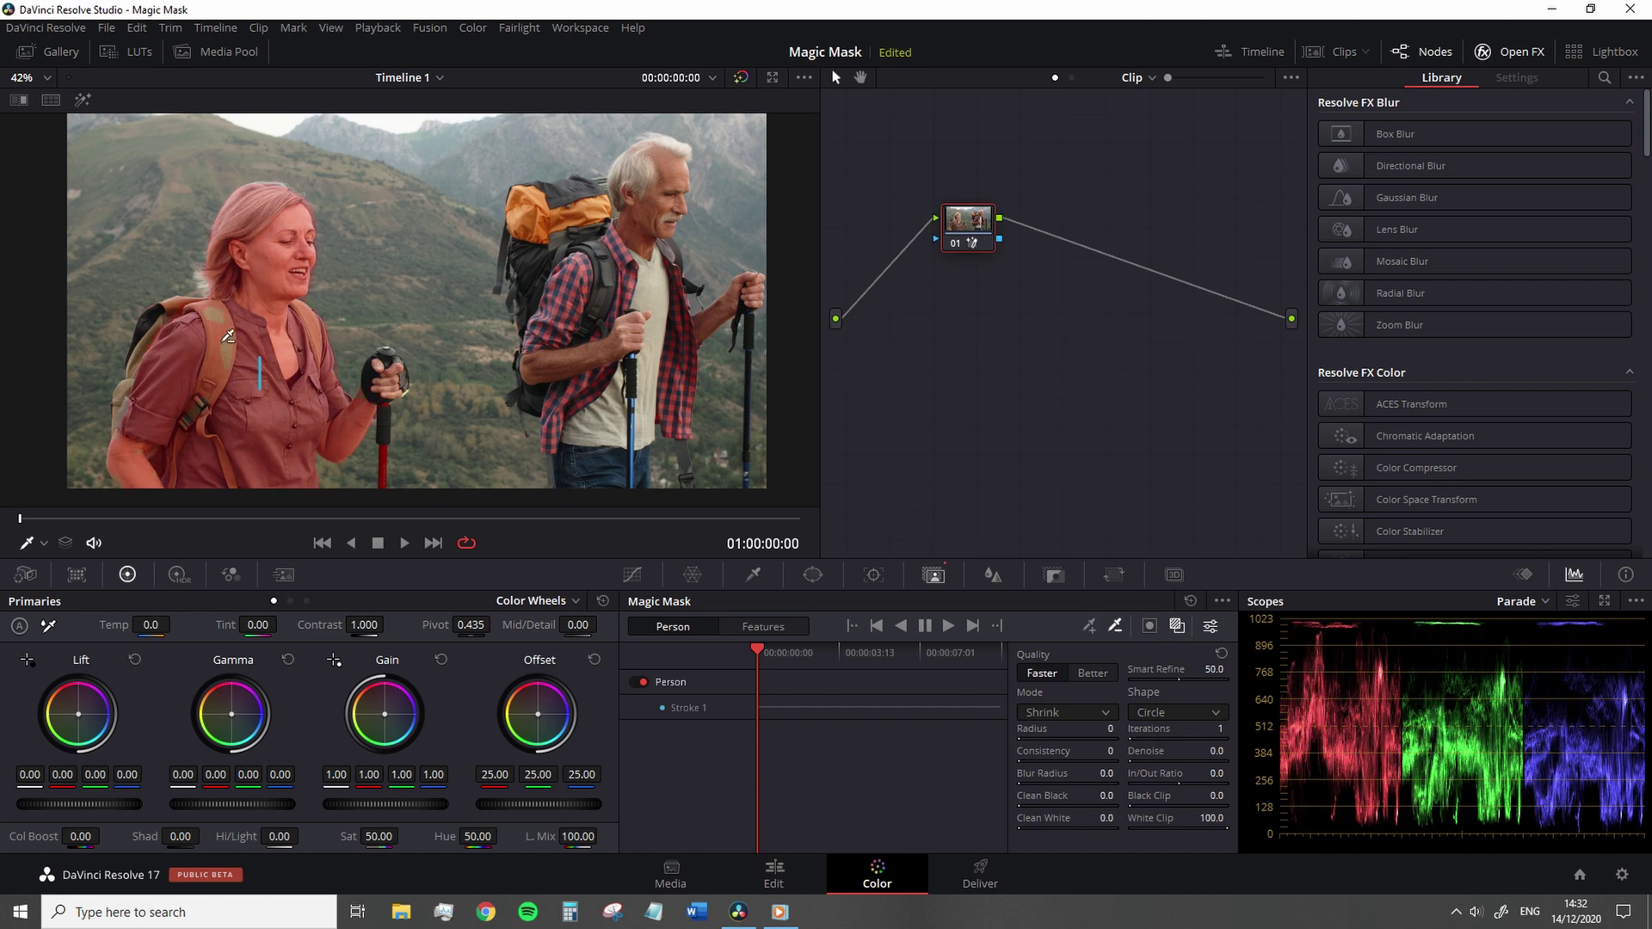
drag(212, 315, 214, 351)
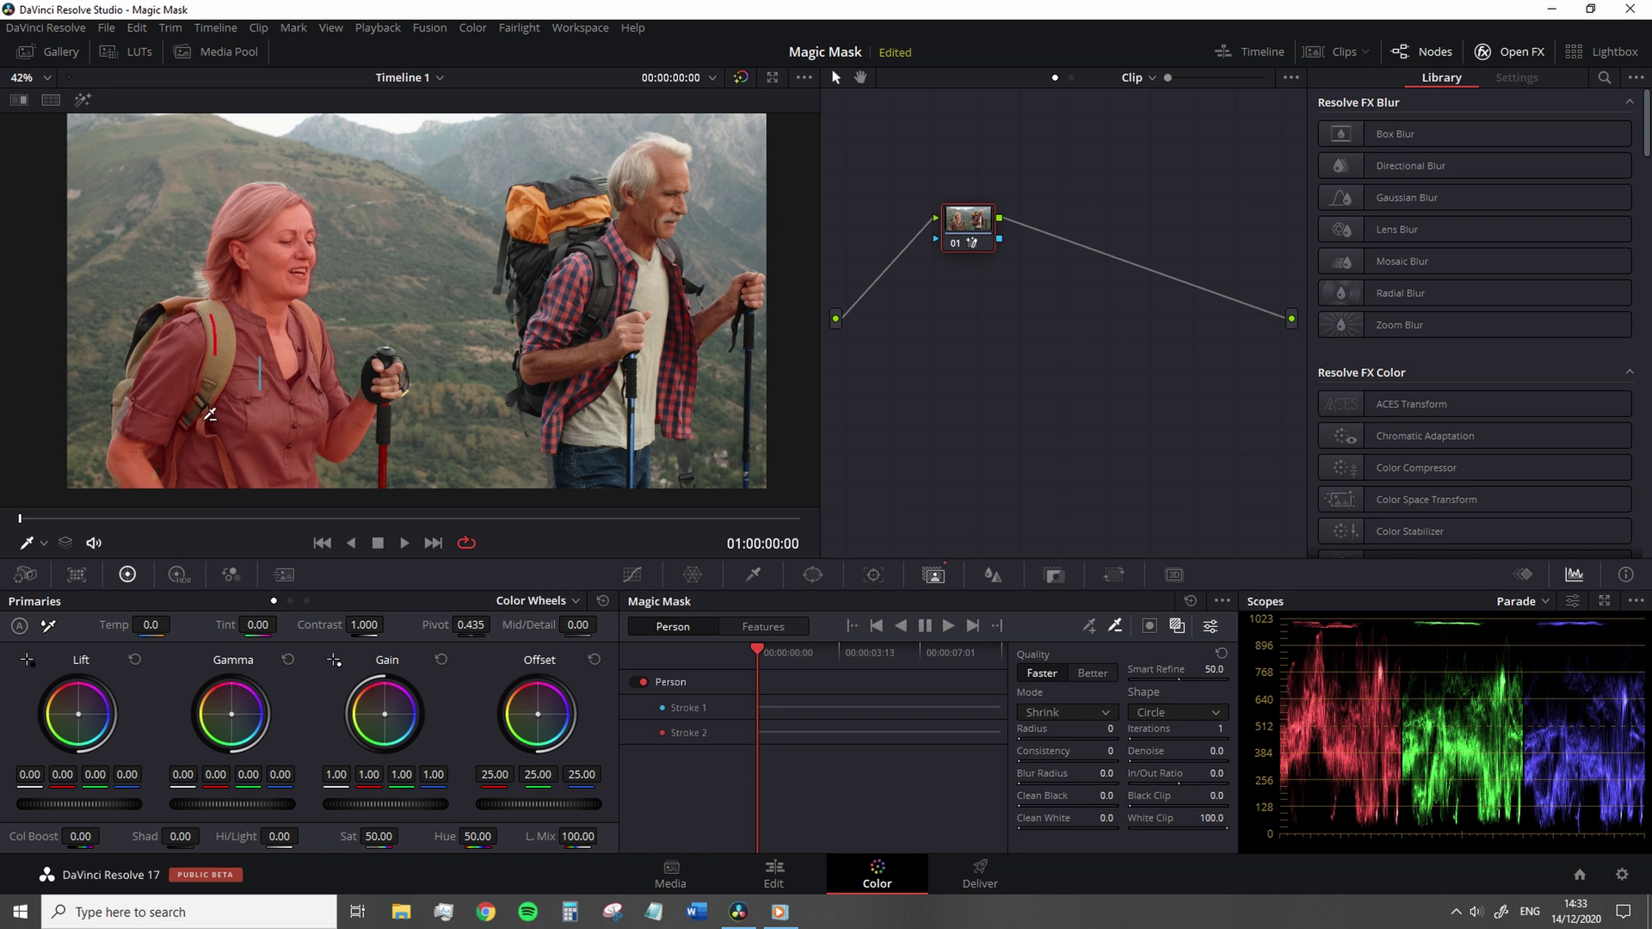
drag(209, 416, 200, 456)
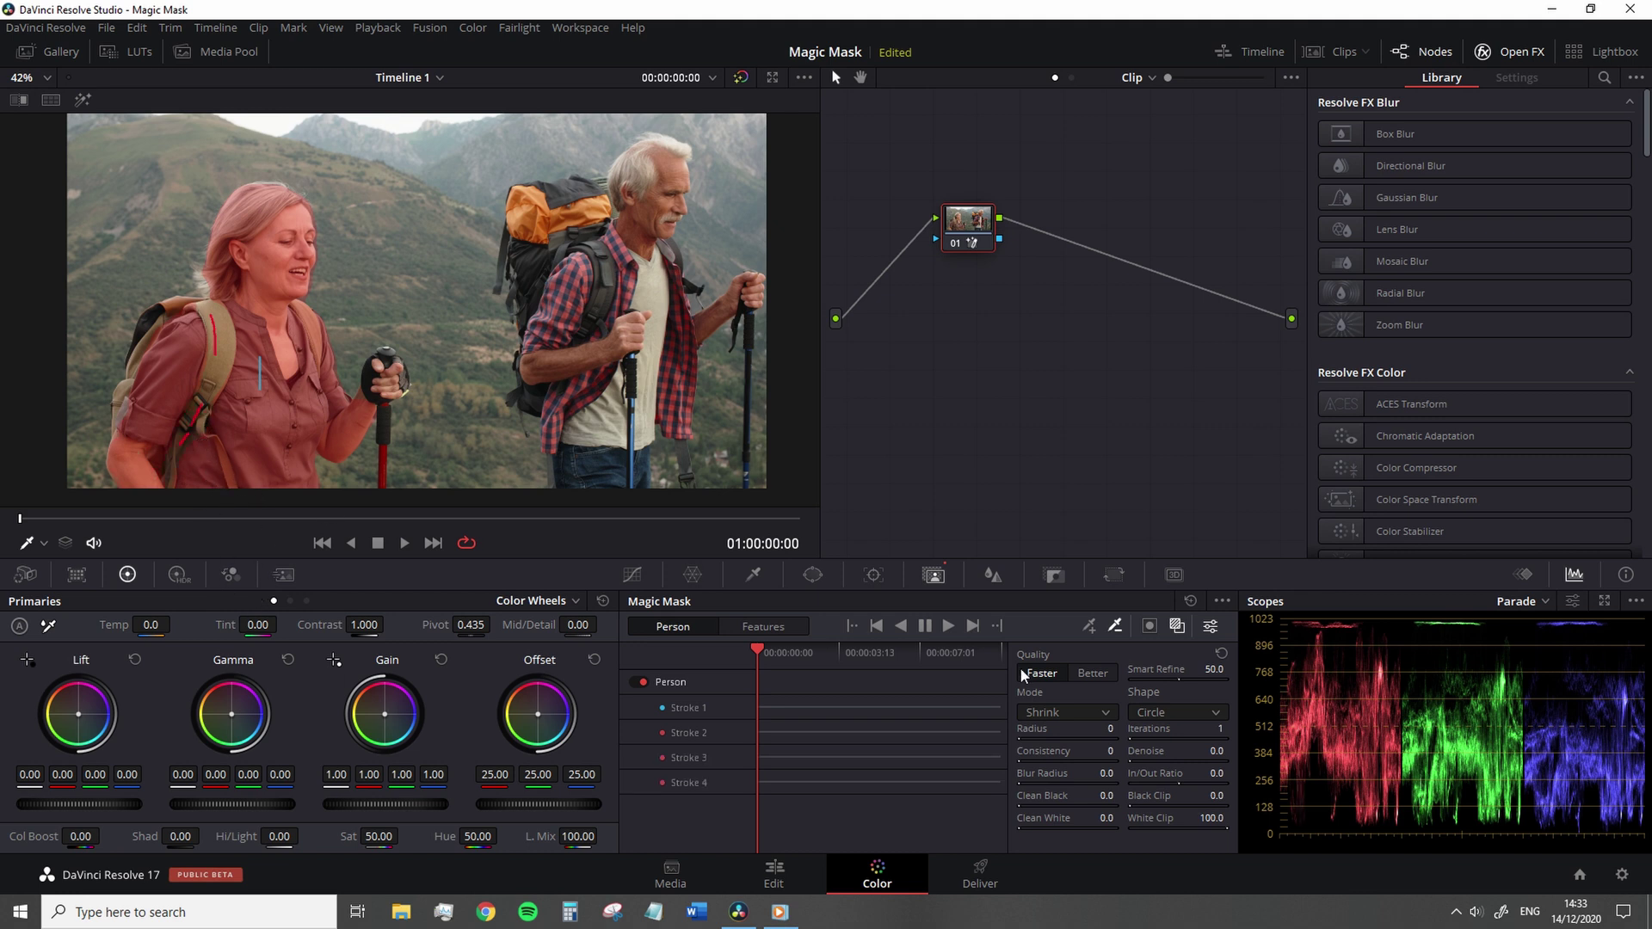
Add strokes on the man's shirt and forearm to the mask.
click(1090, 628)
drag(663, 297, 661, 286)
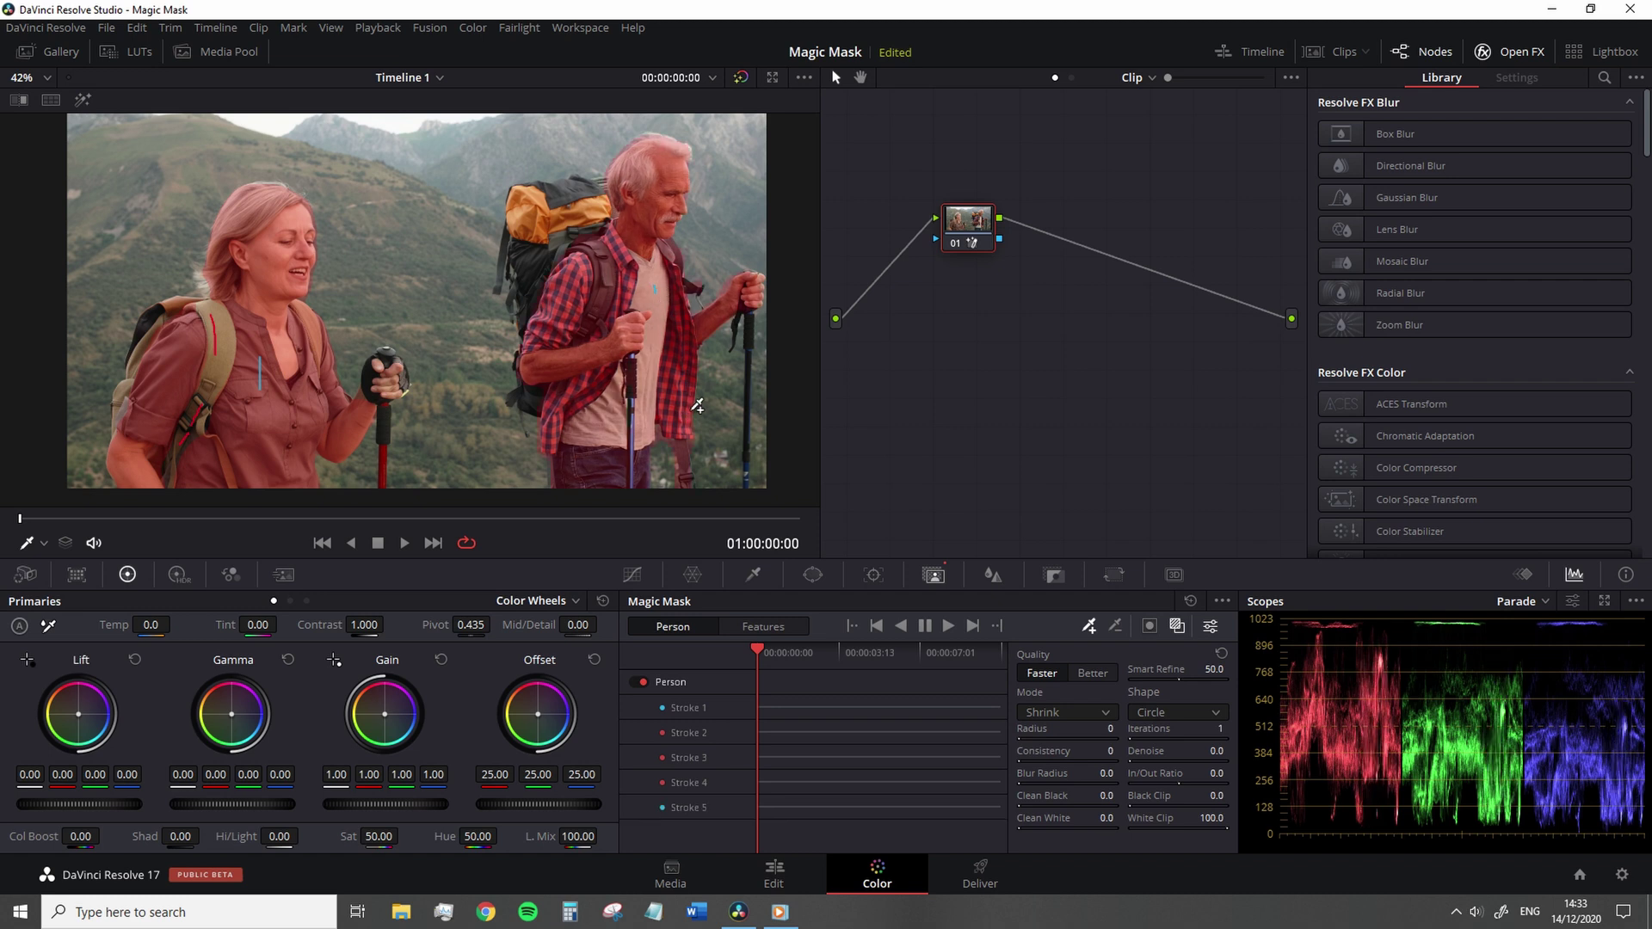
drag(560, 364, 552, 369)
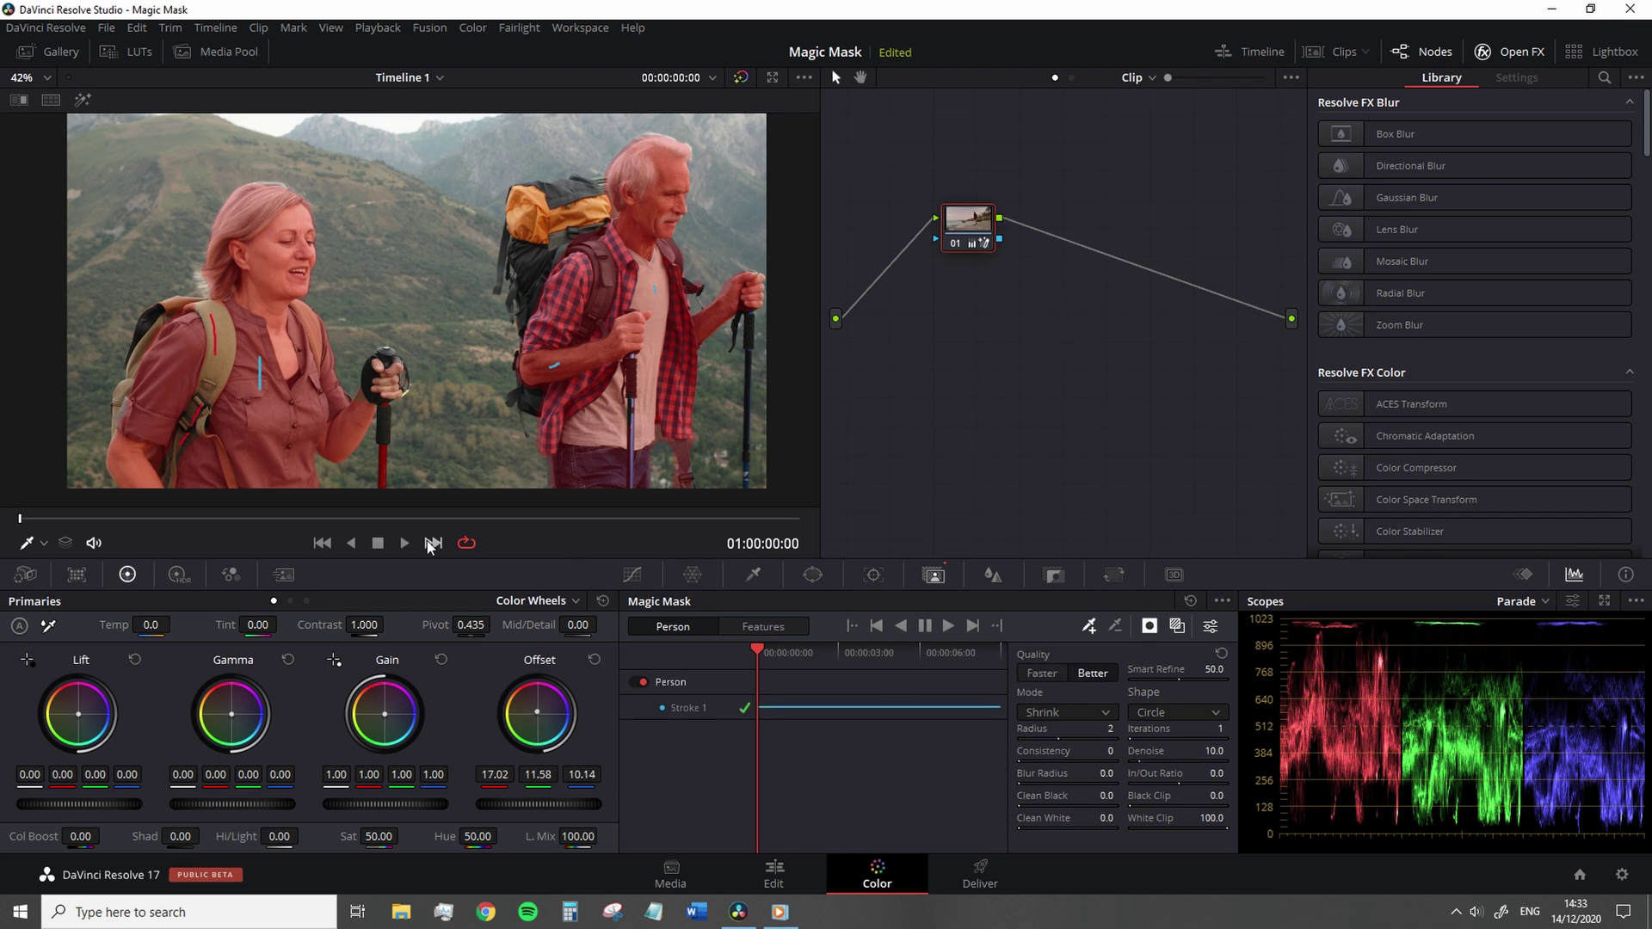
click(433, 543)
Open the sofa couple clip, switch Magic Mask to Features, and stroke the woman's exposed arm.
click(433, 543)
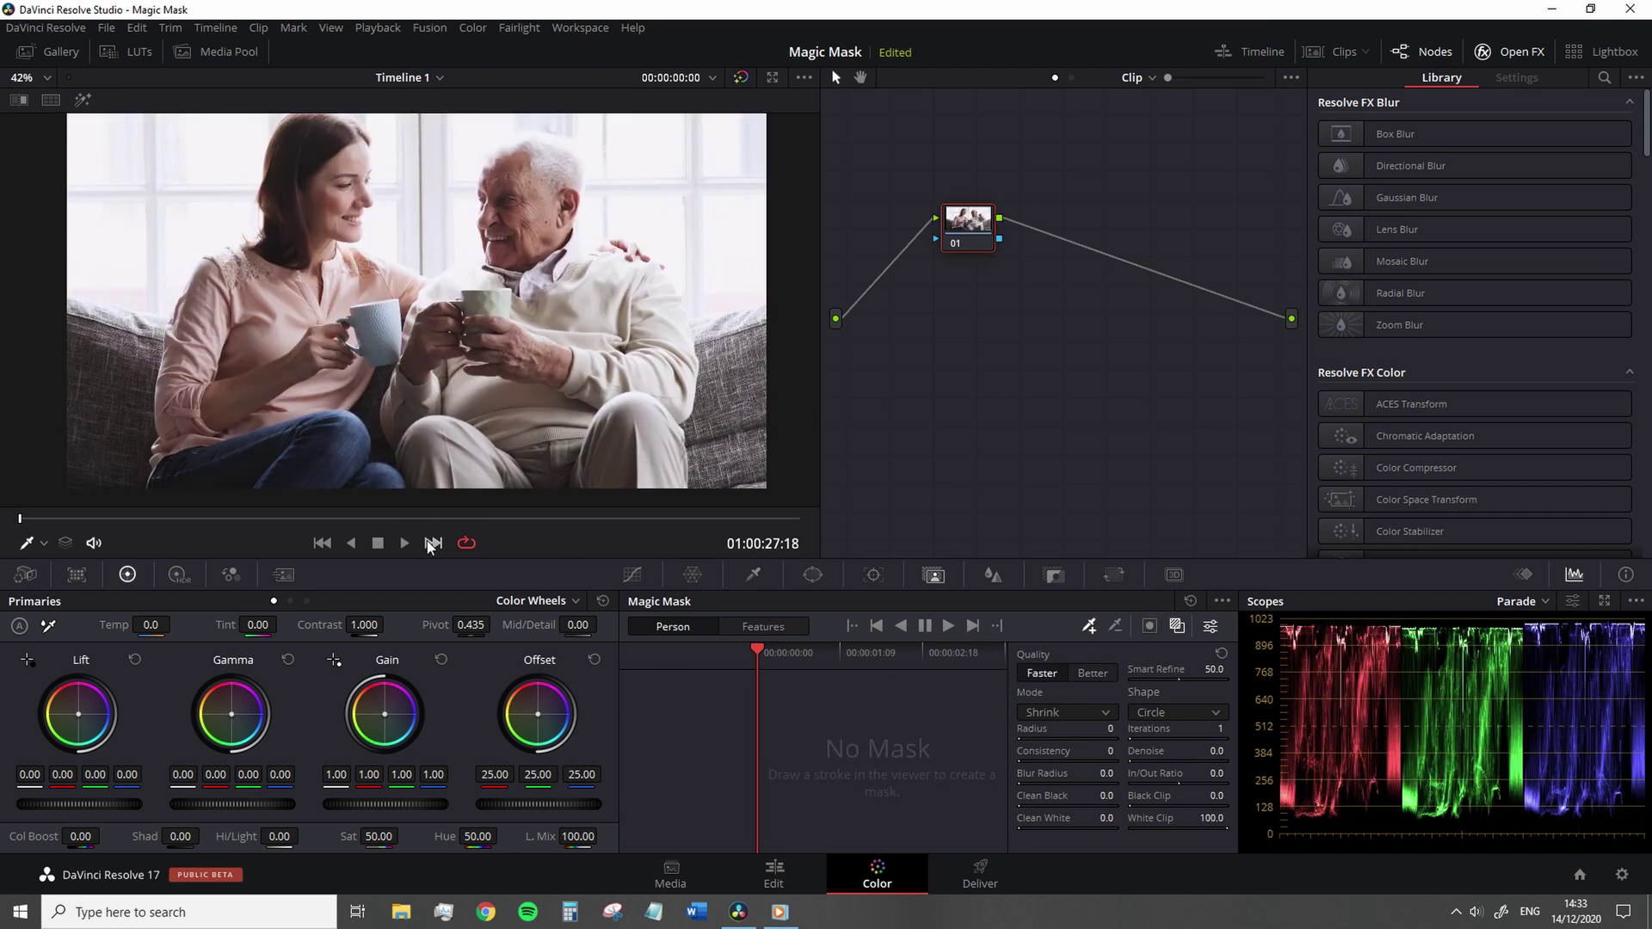
scroll(517, 413, up, 2)
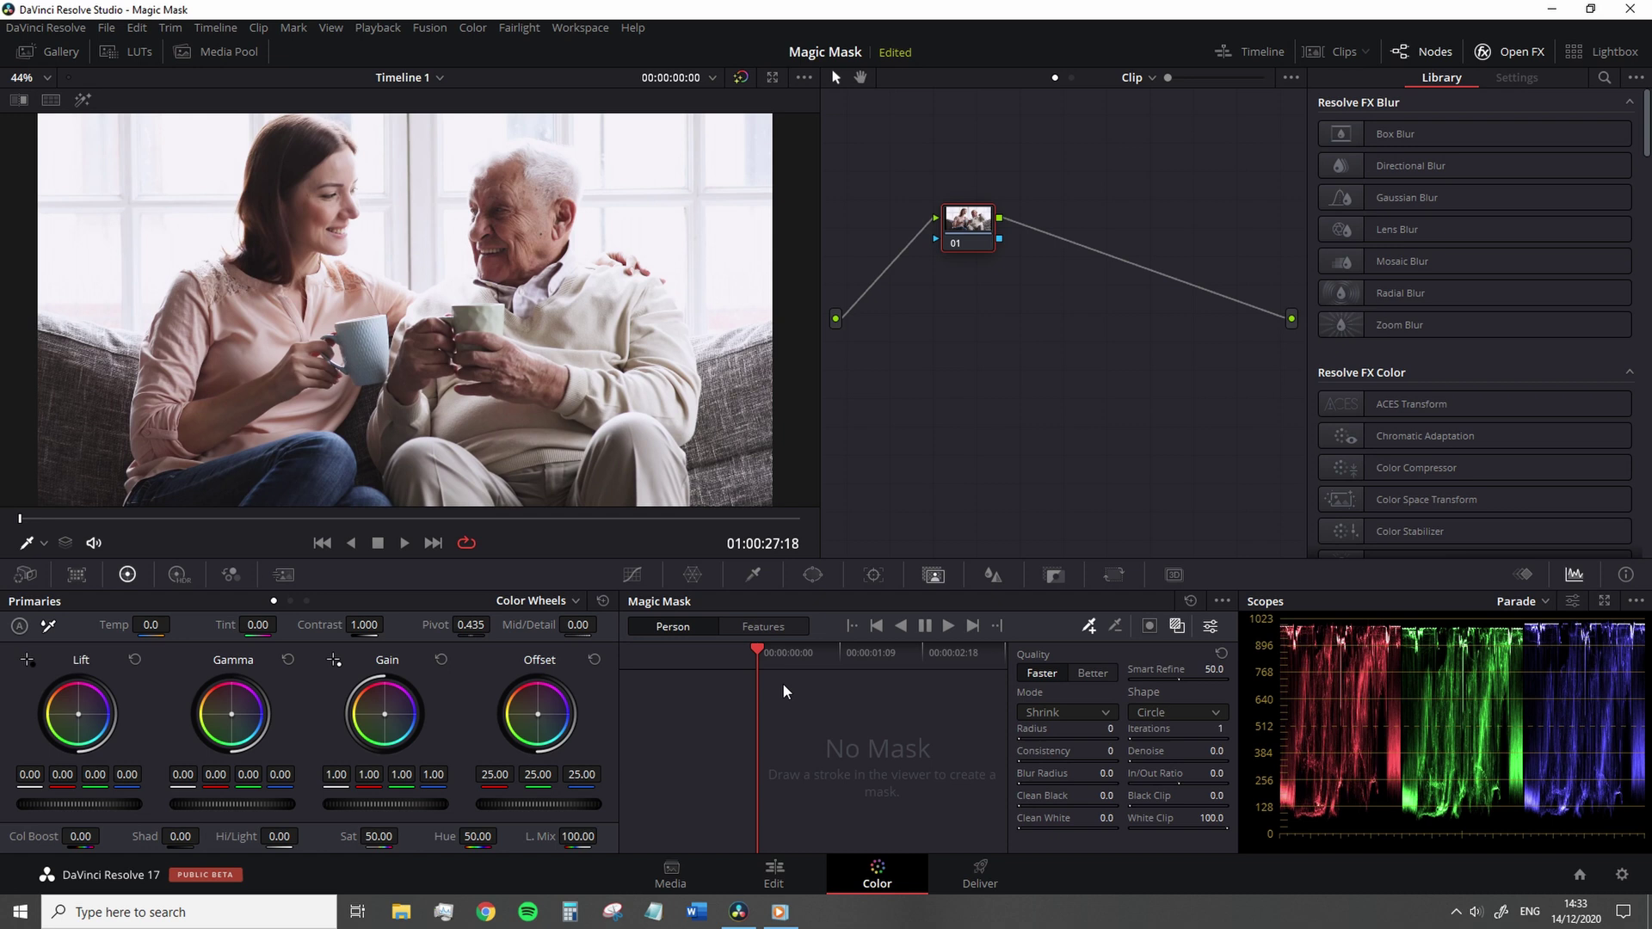
click(777, 630)
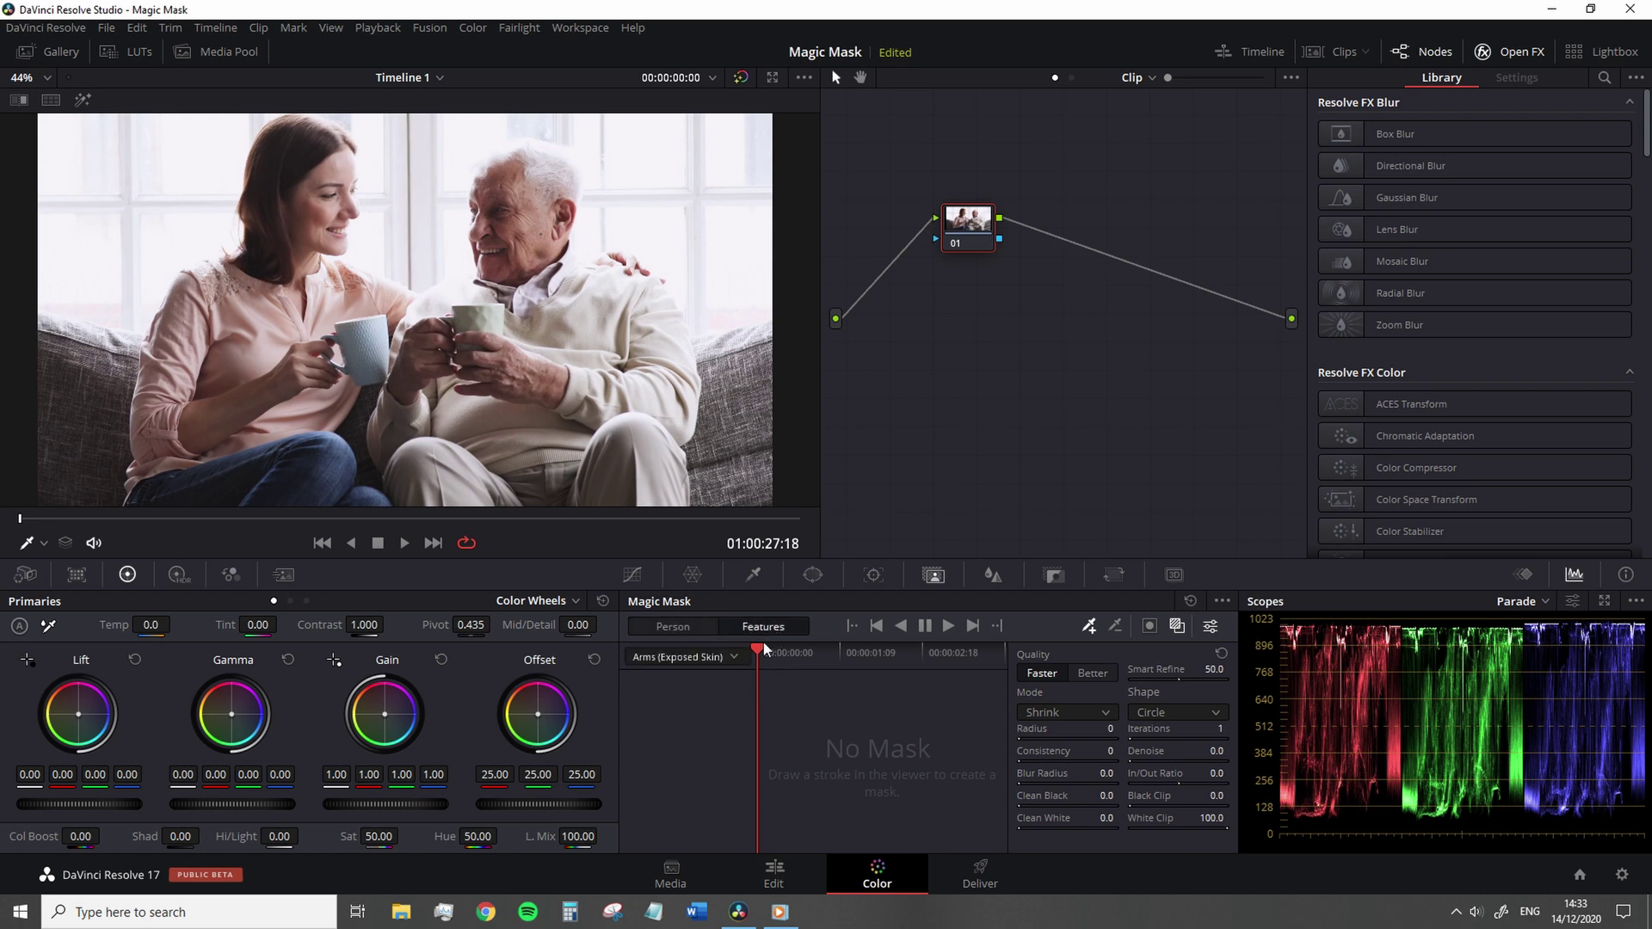
drag(203, 423, 219, 415)
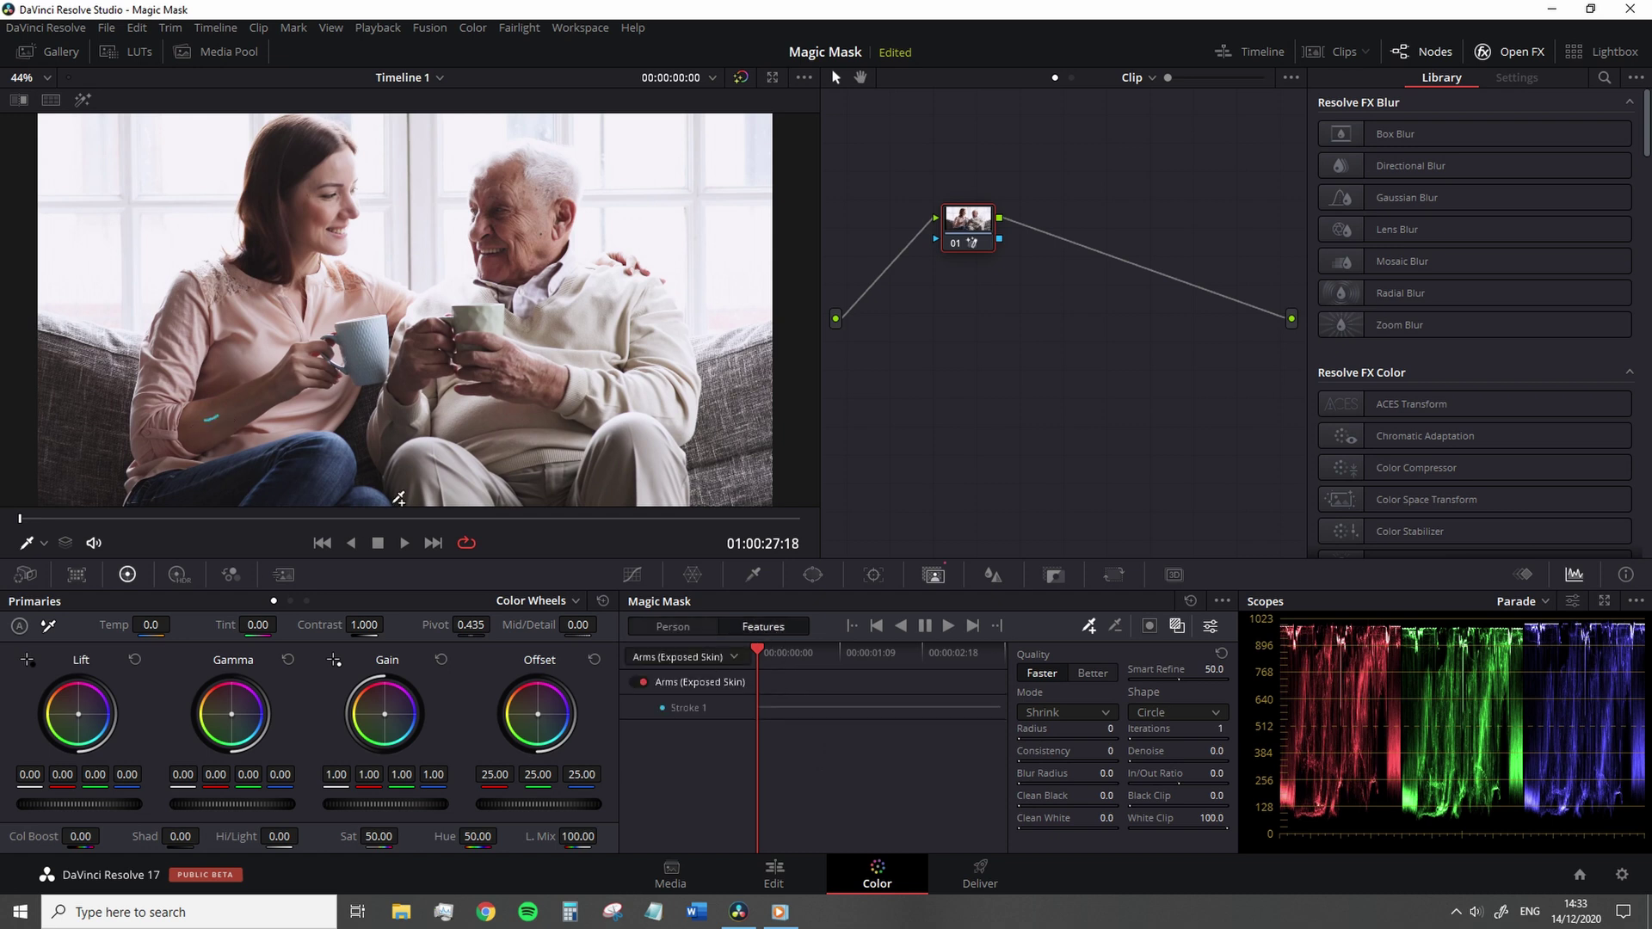
Add Face and Torso (Exposed Skin) feature strokes on the woman.
click(695, 658)
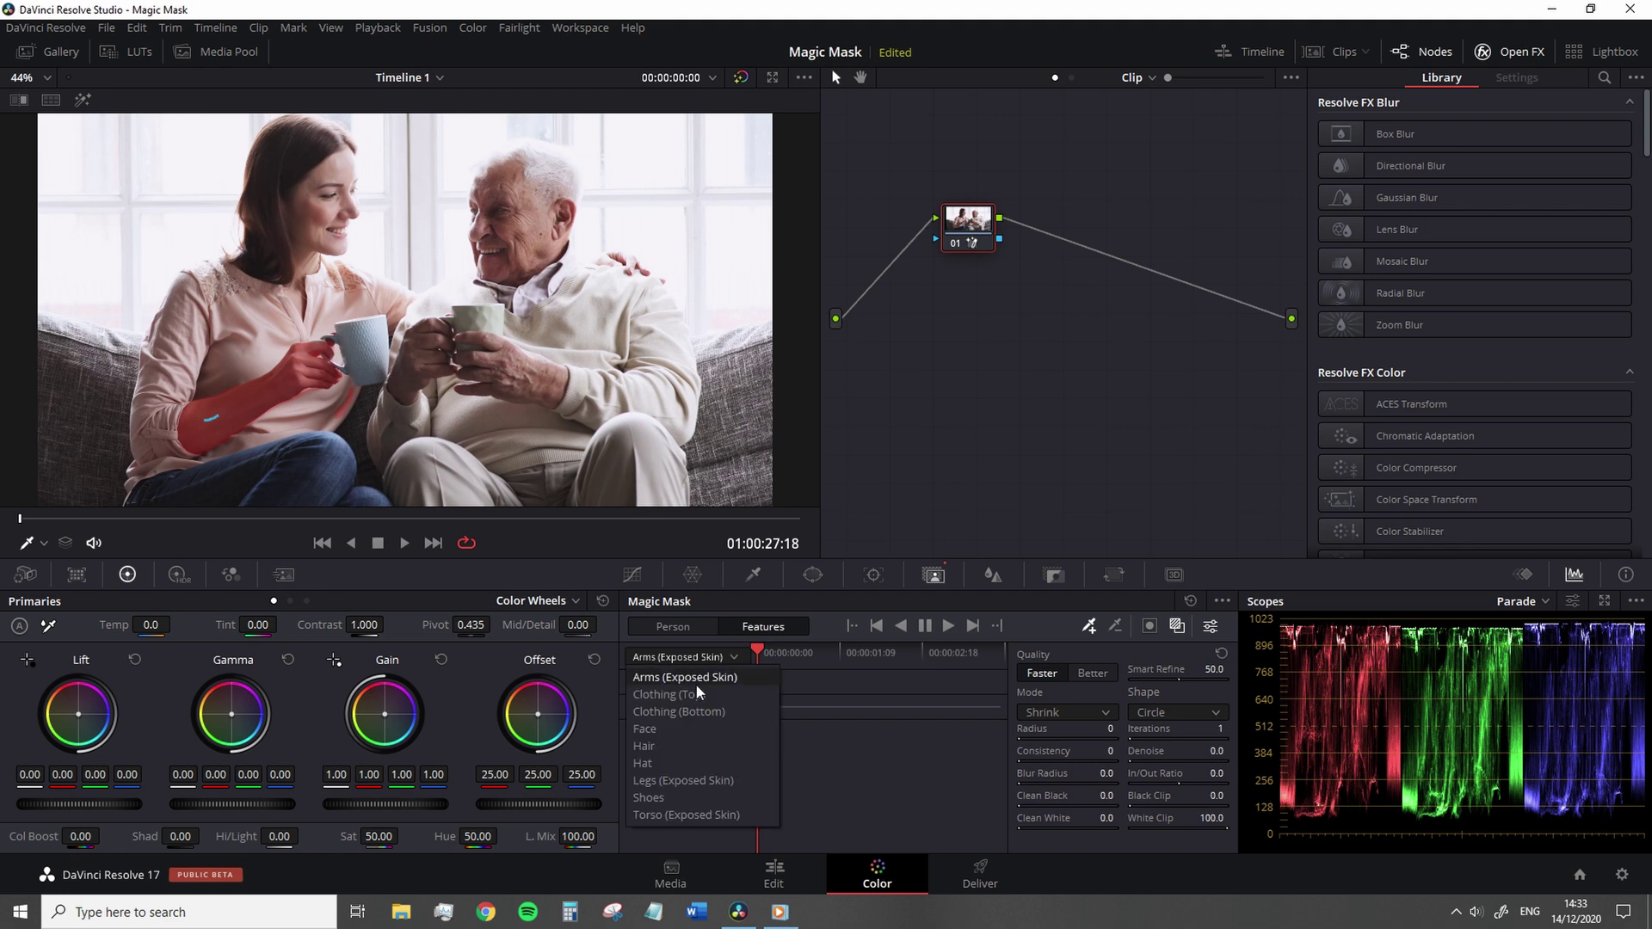
click(647, 729)
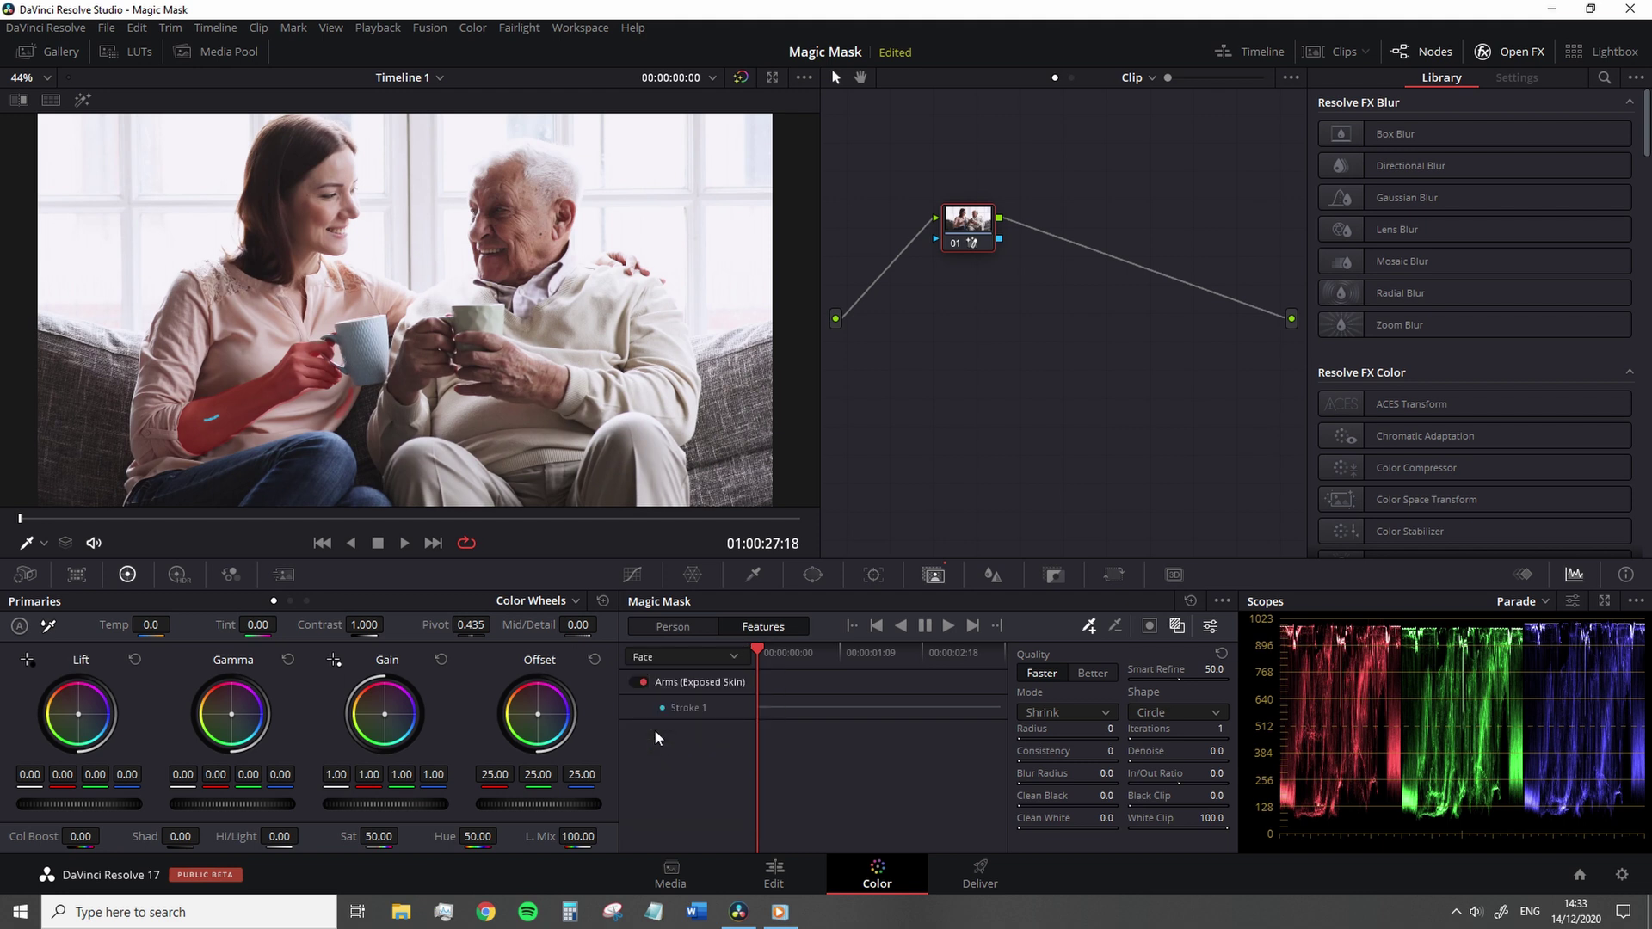
drag(323, 199, 311, 228)
click(680, 658)
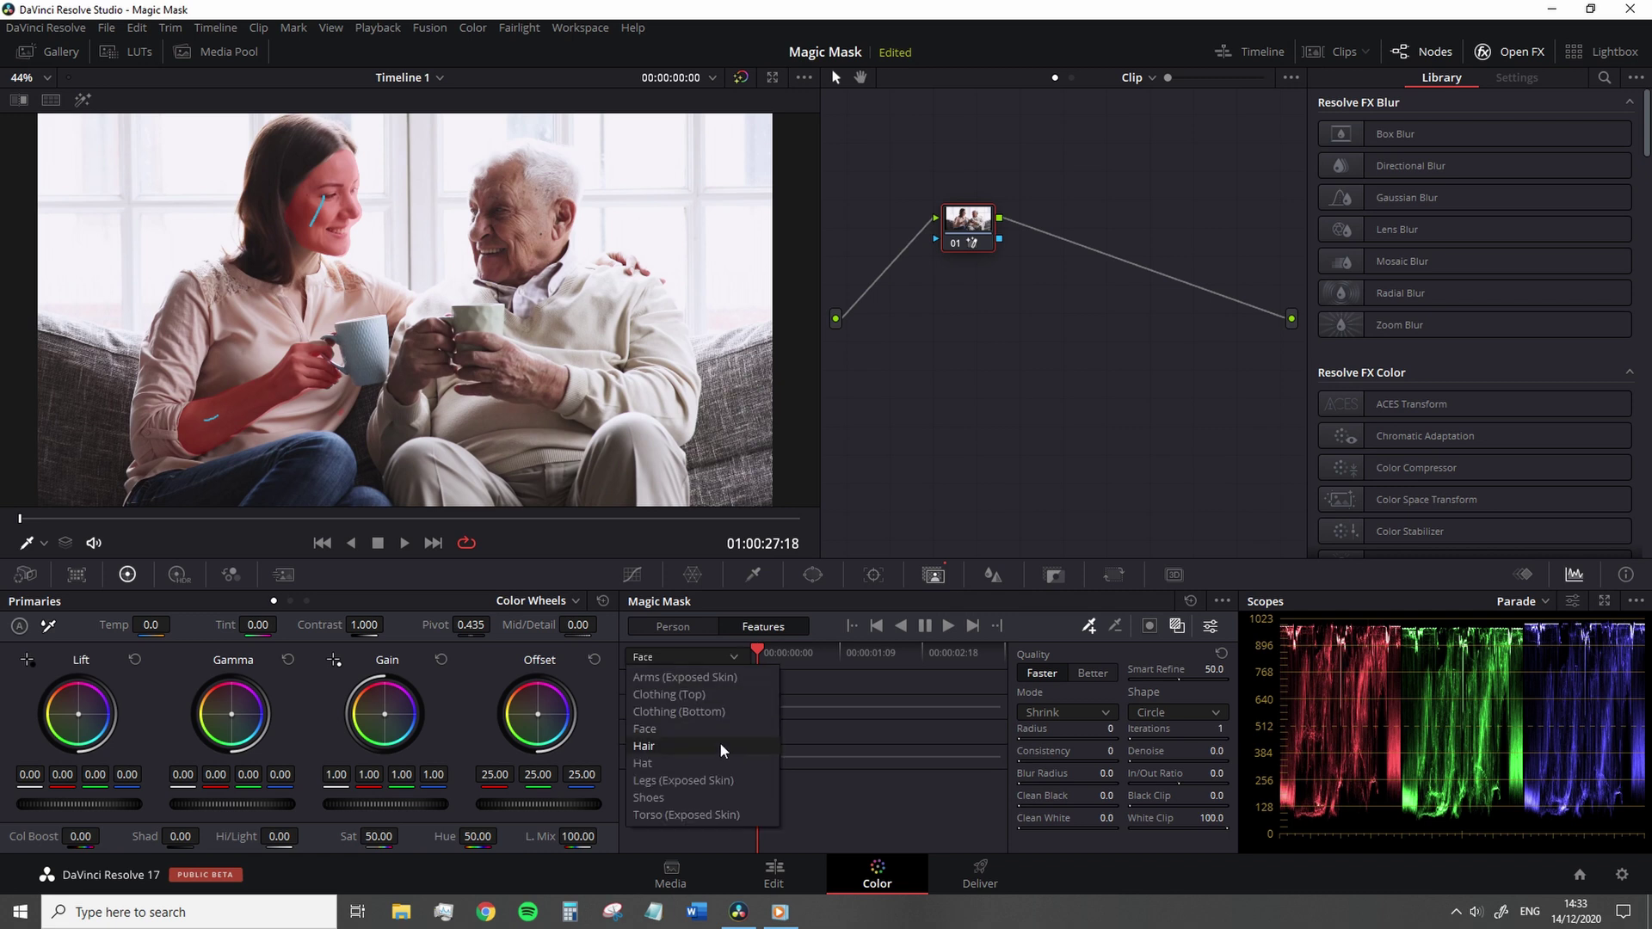
click(731, 696)
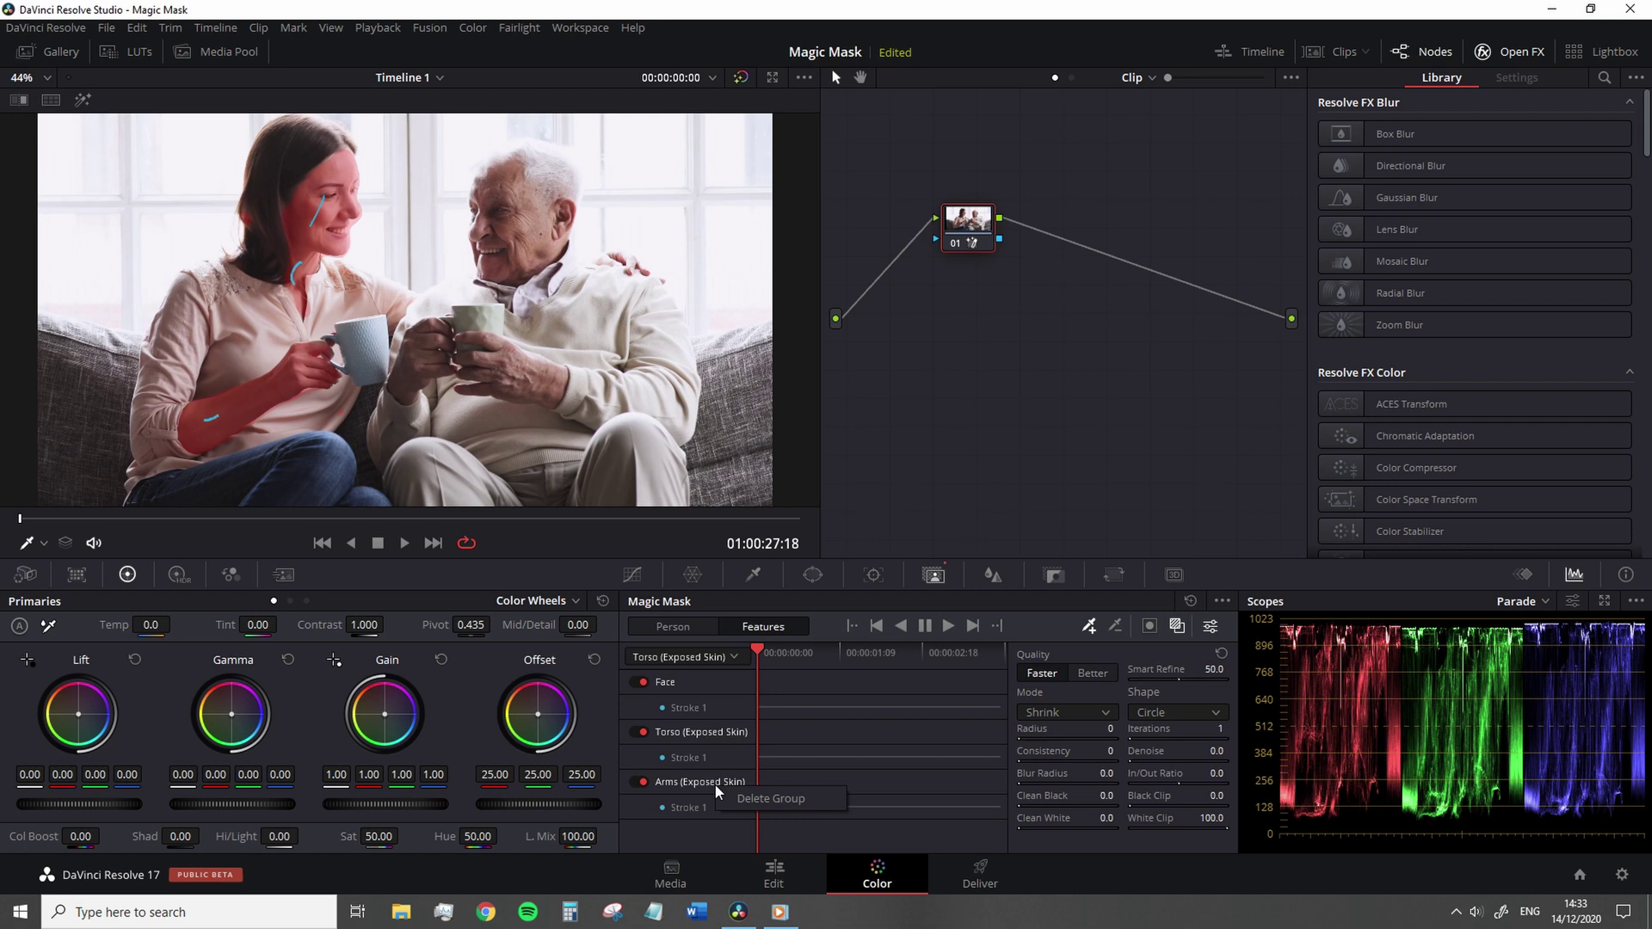
scroll(268, 269, up, 1)
scroll(269, 269, down, 2)
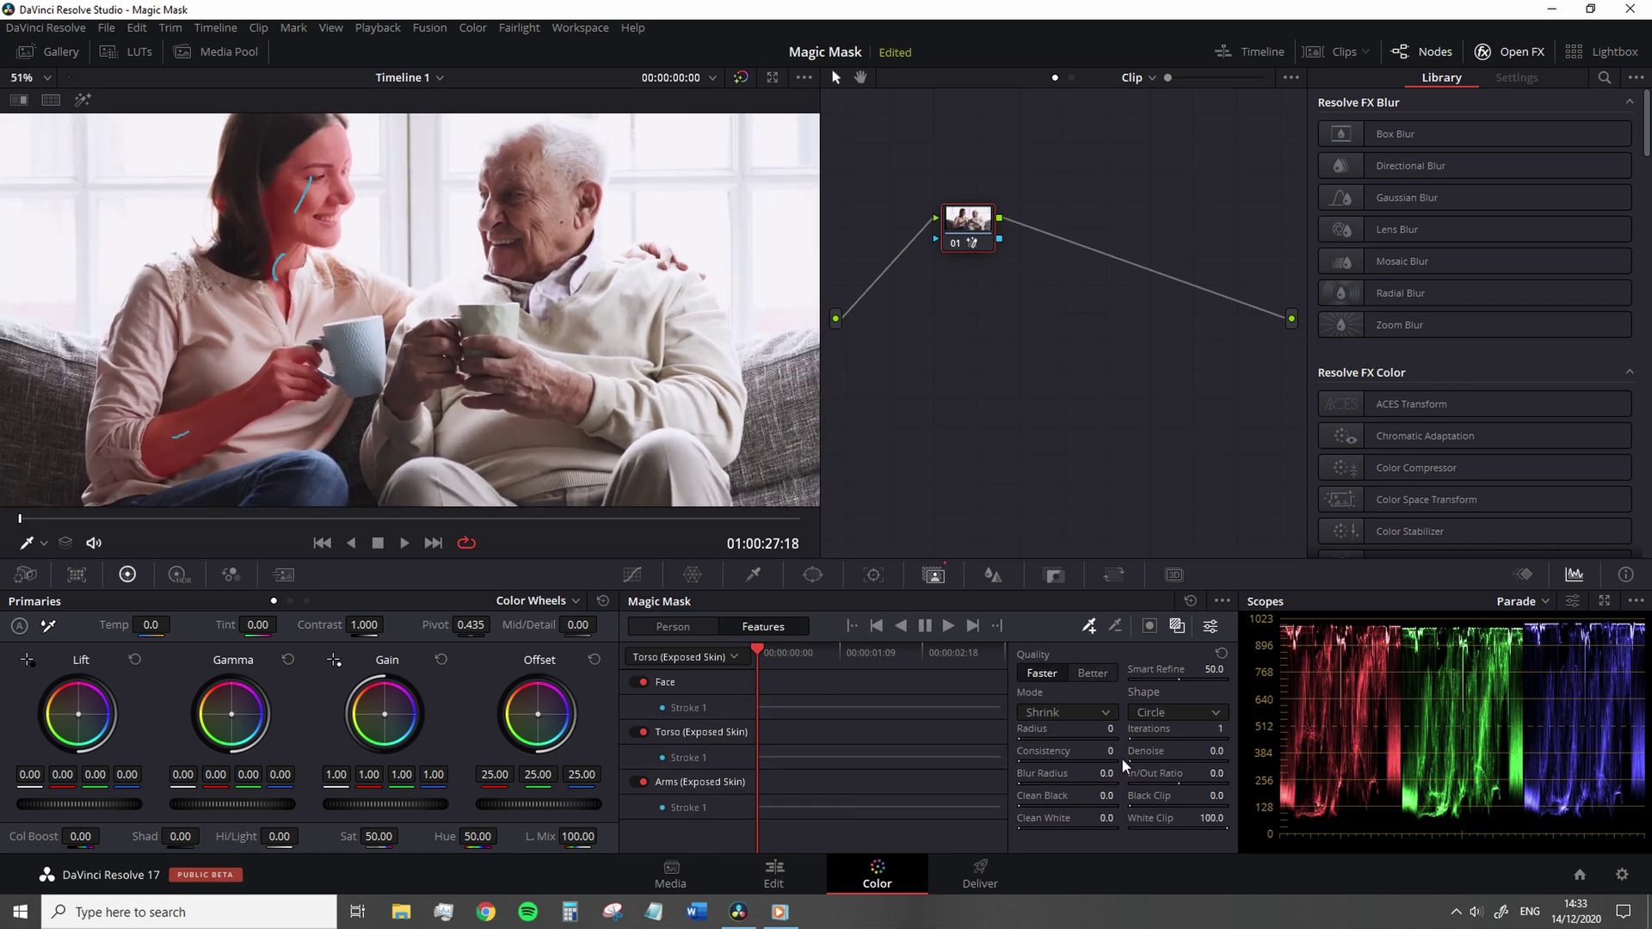
Set the mask Radius 3, Smart Refine 60, Denoise 15 and Clean Black 5.
drag(1110, 729, 1119, 729)
drag(1213, 669, 1222, 669)
drag(1216, 750, 1226, 751)
drag(1107, 795, 1115, 795)
Track the skin masks forward and nudge the Gamma balance to tint the skin slightly.
click(948, 632)
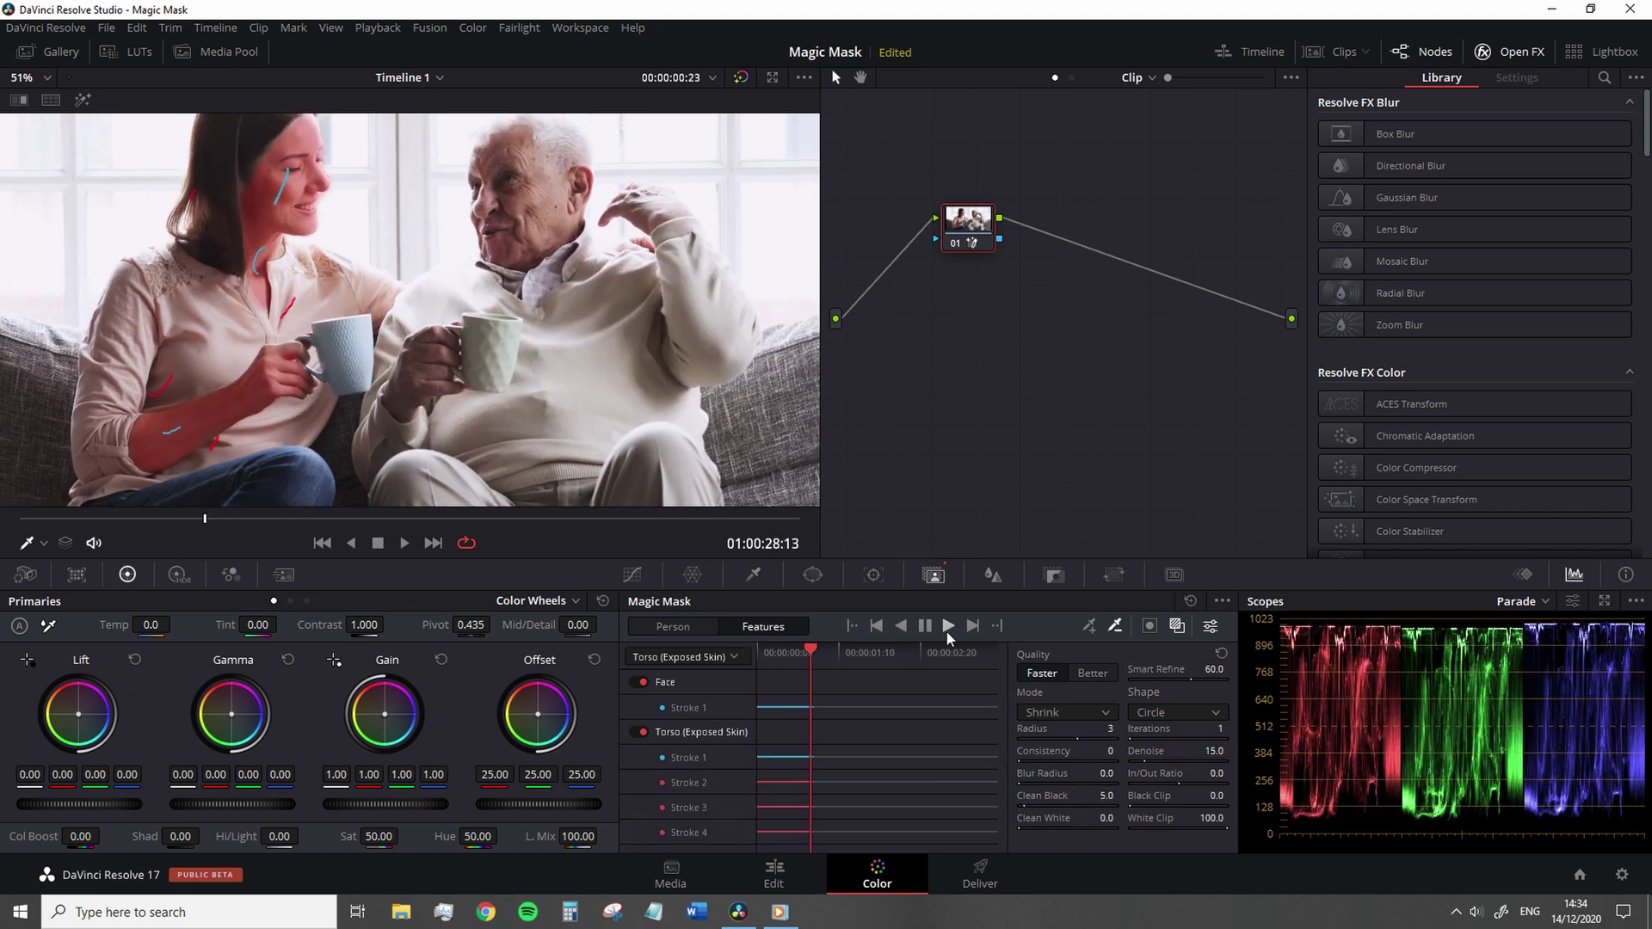
scroll(475, 389, down, 2)
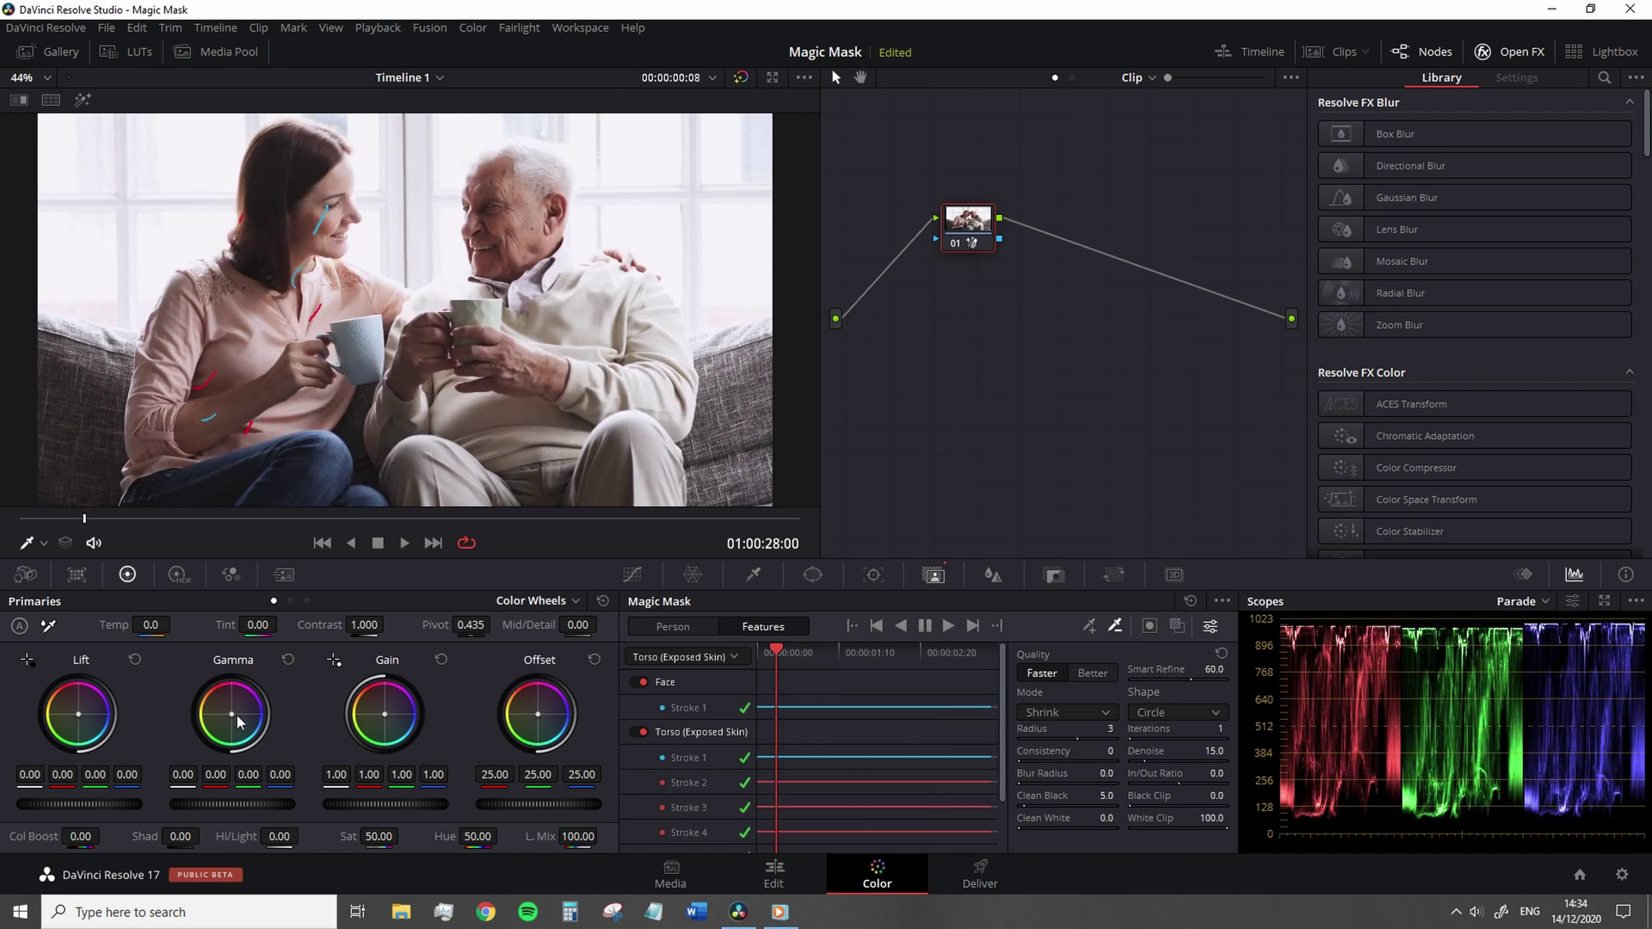
drag(231, 714, 228, 710)
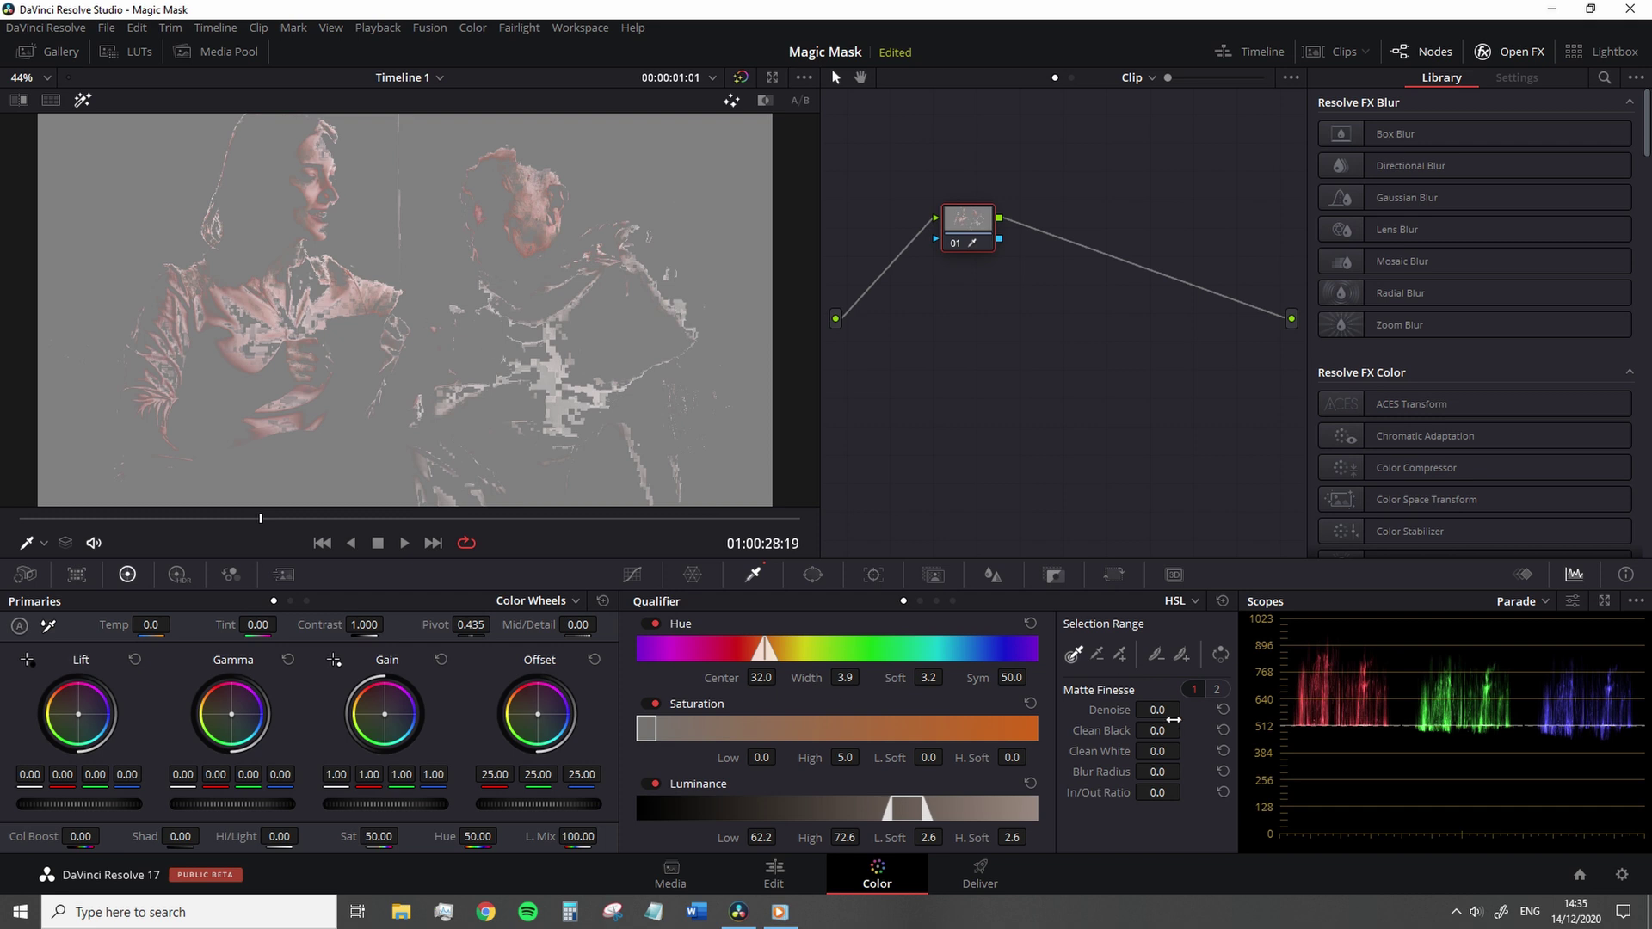
Try qualifier Matte Finesse Denoise 16.4 and Clean Black 5.4, plus a Circle window over the face.
click(1120, 654)
drag(1157, 710, 1187, 710)
drag(1158, 731, 1186, 730)
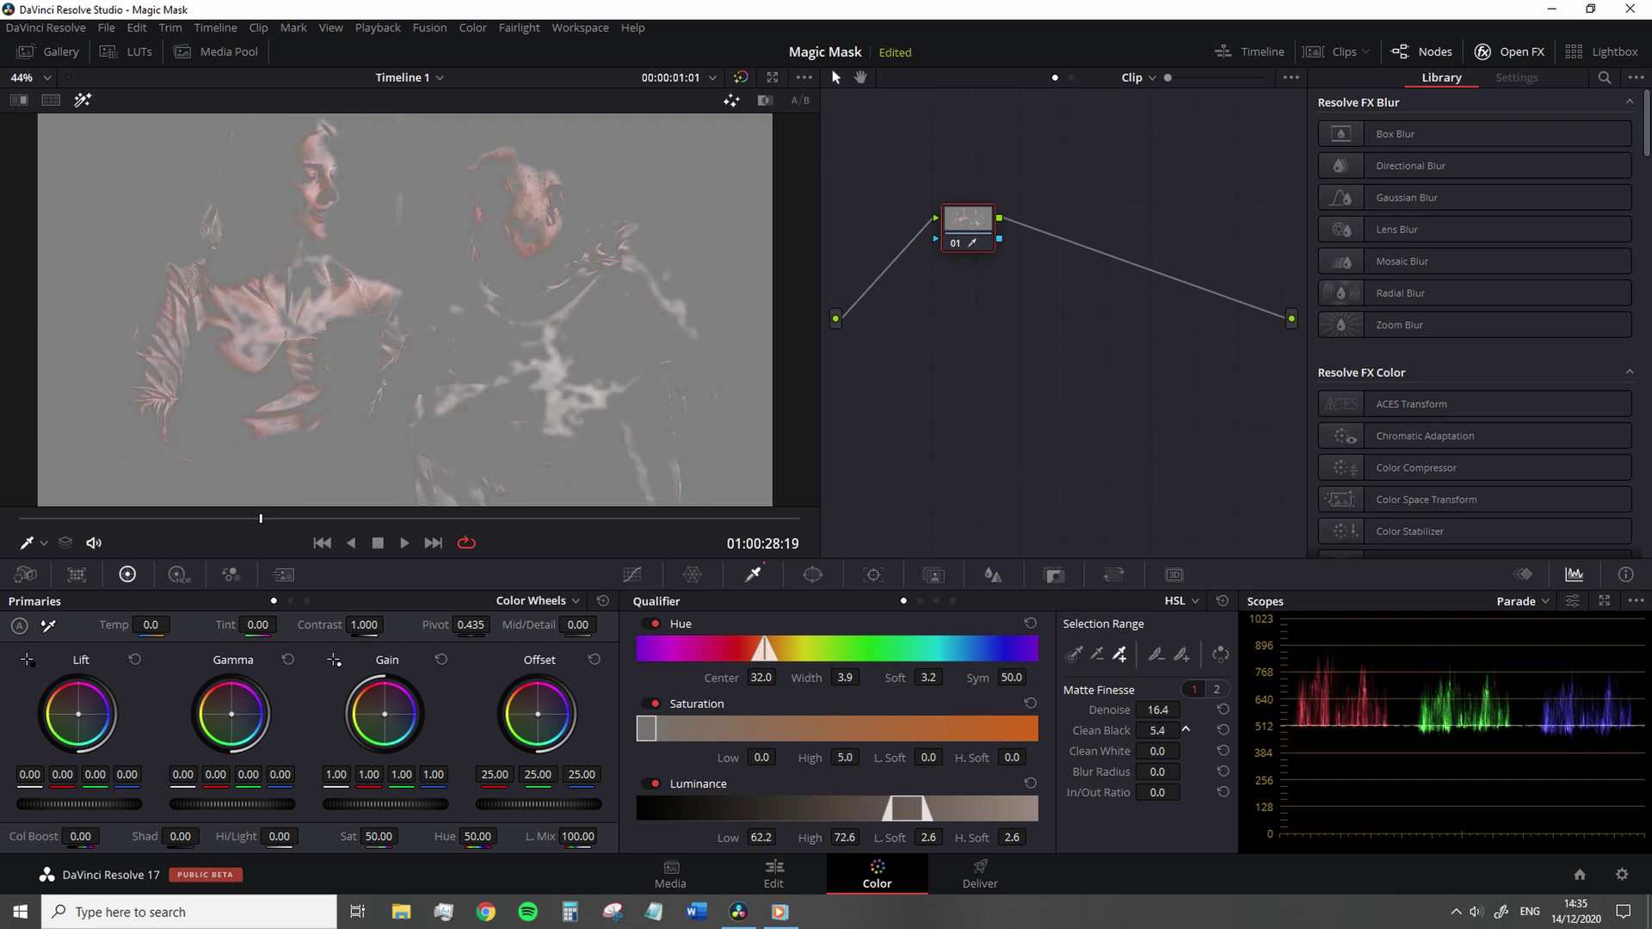
click(812, 574)
click(657, 711)
drag(521, 419, 292, 212)
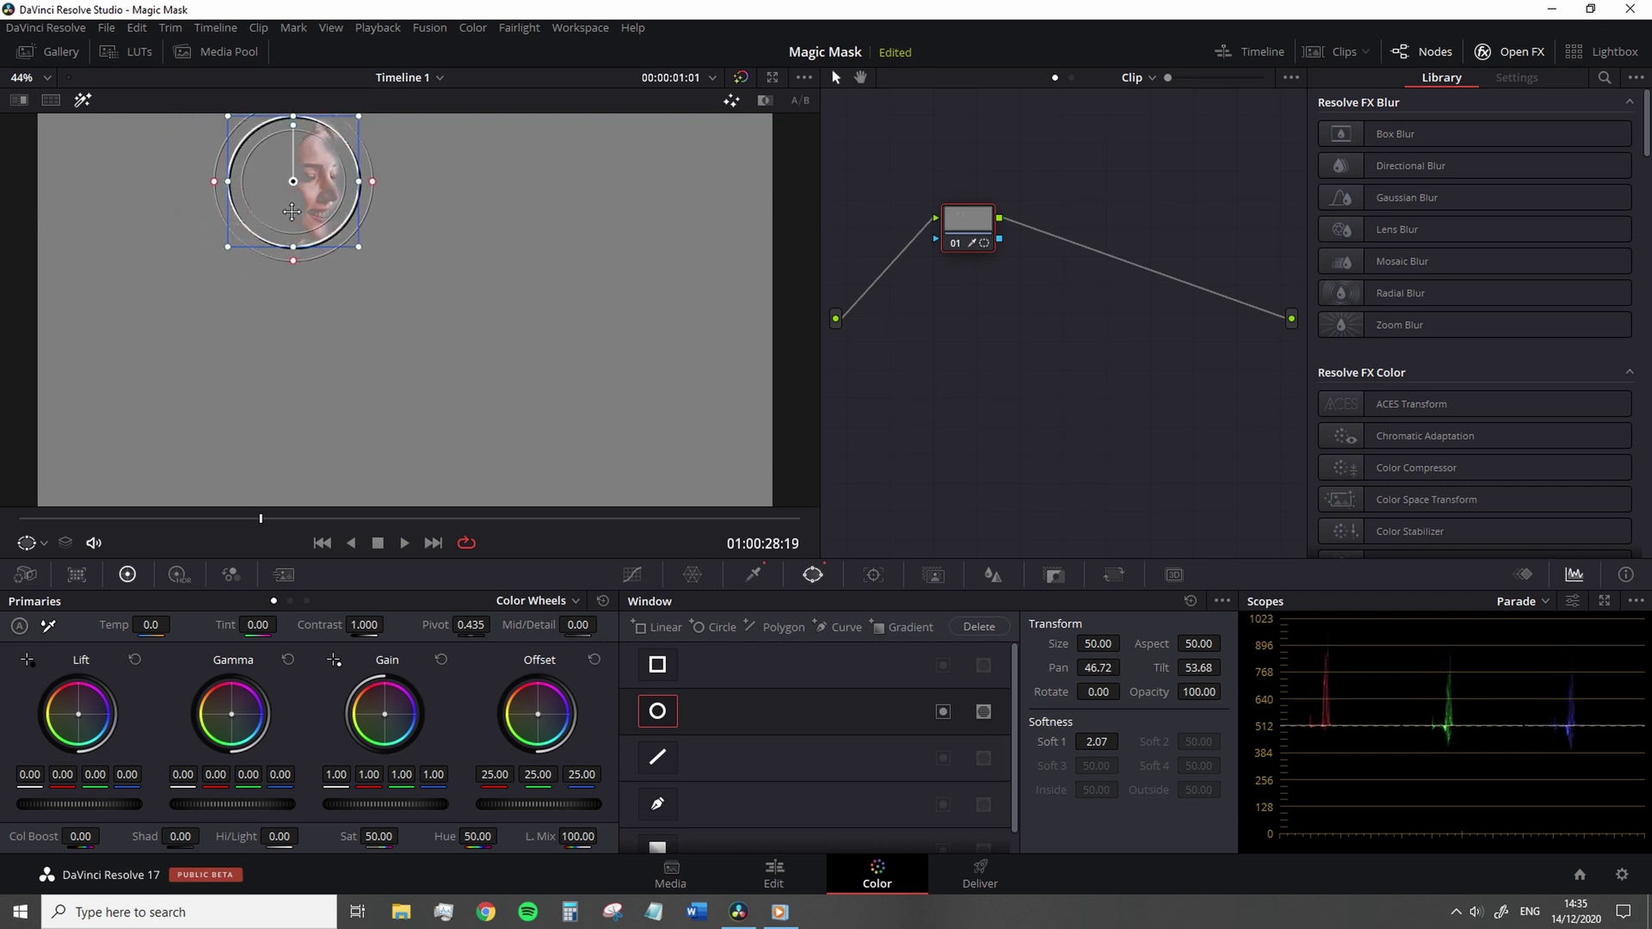
Undo those trials and turn off Highlight to see the full-colour image.
key(ctrl+z)
key(ctrl+z)
key(ctrl+z)
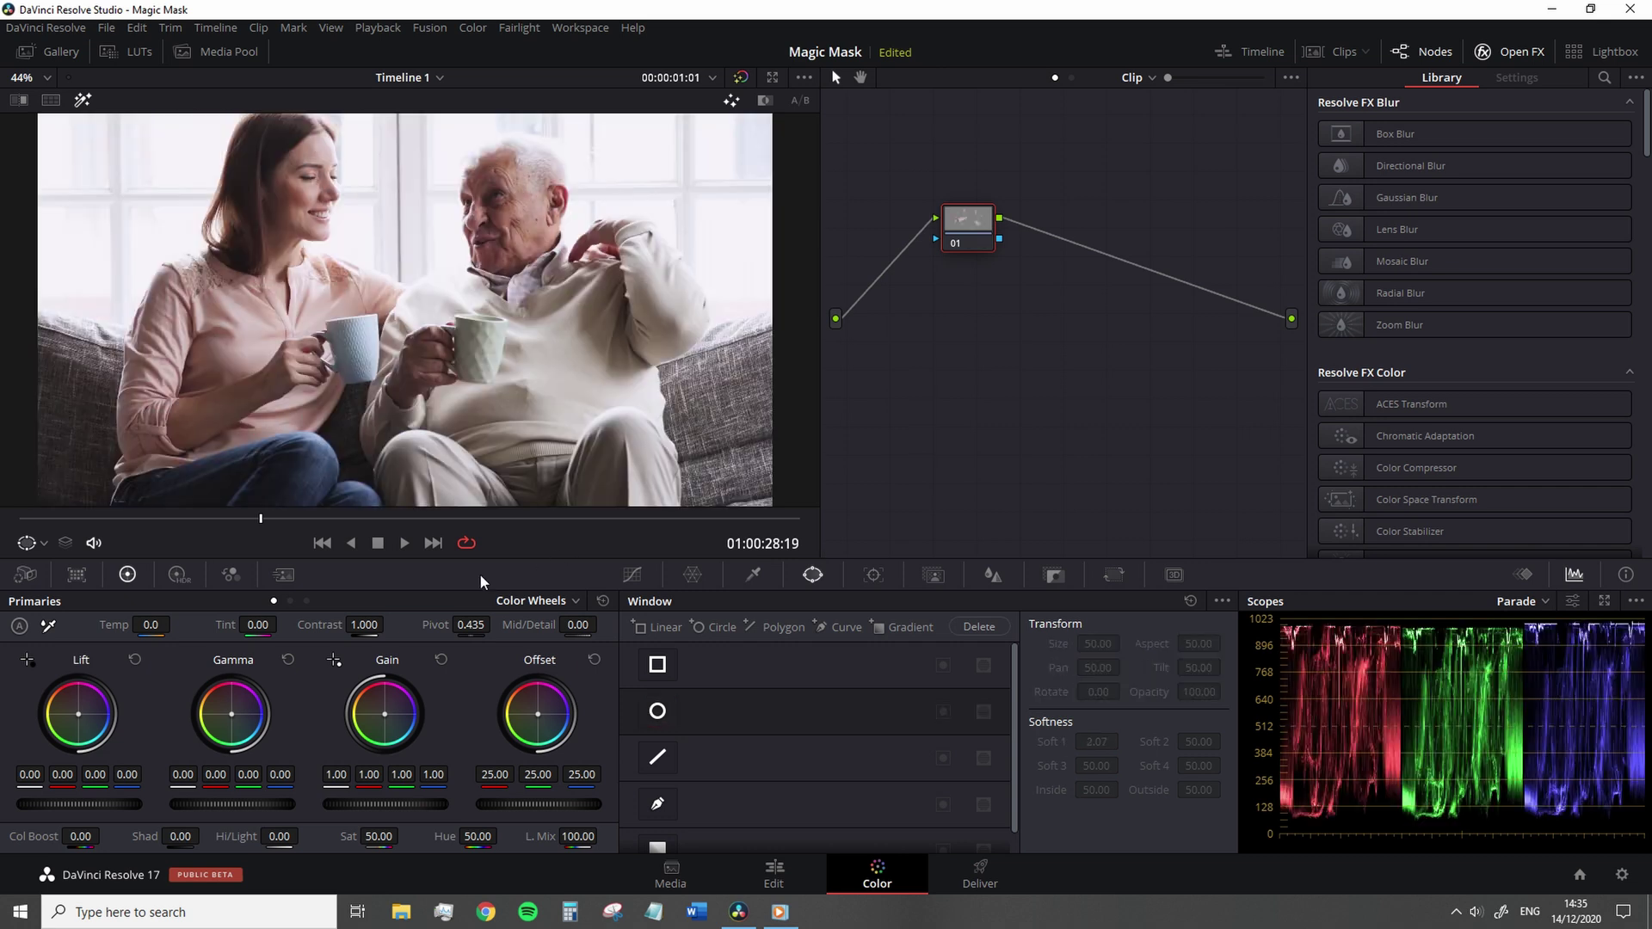
key(ctrl+shift+z)
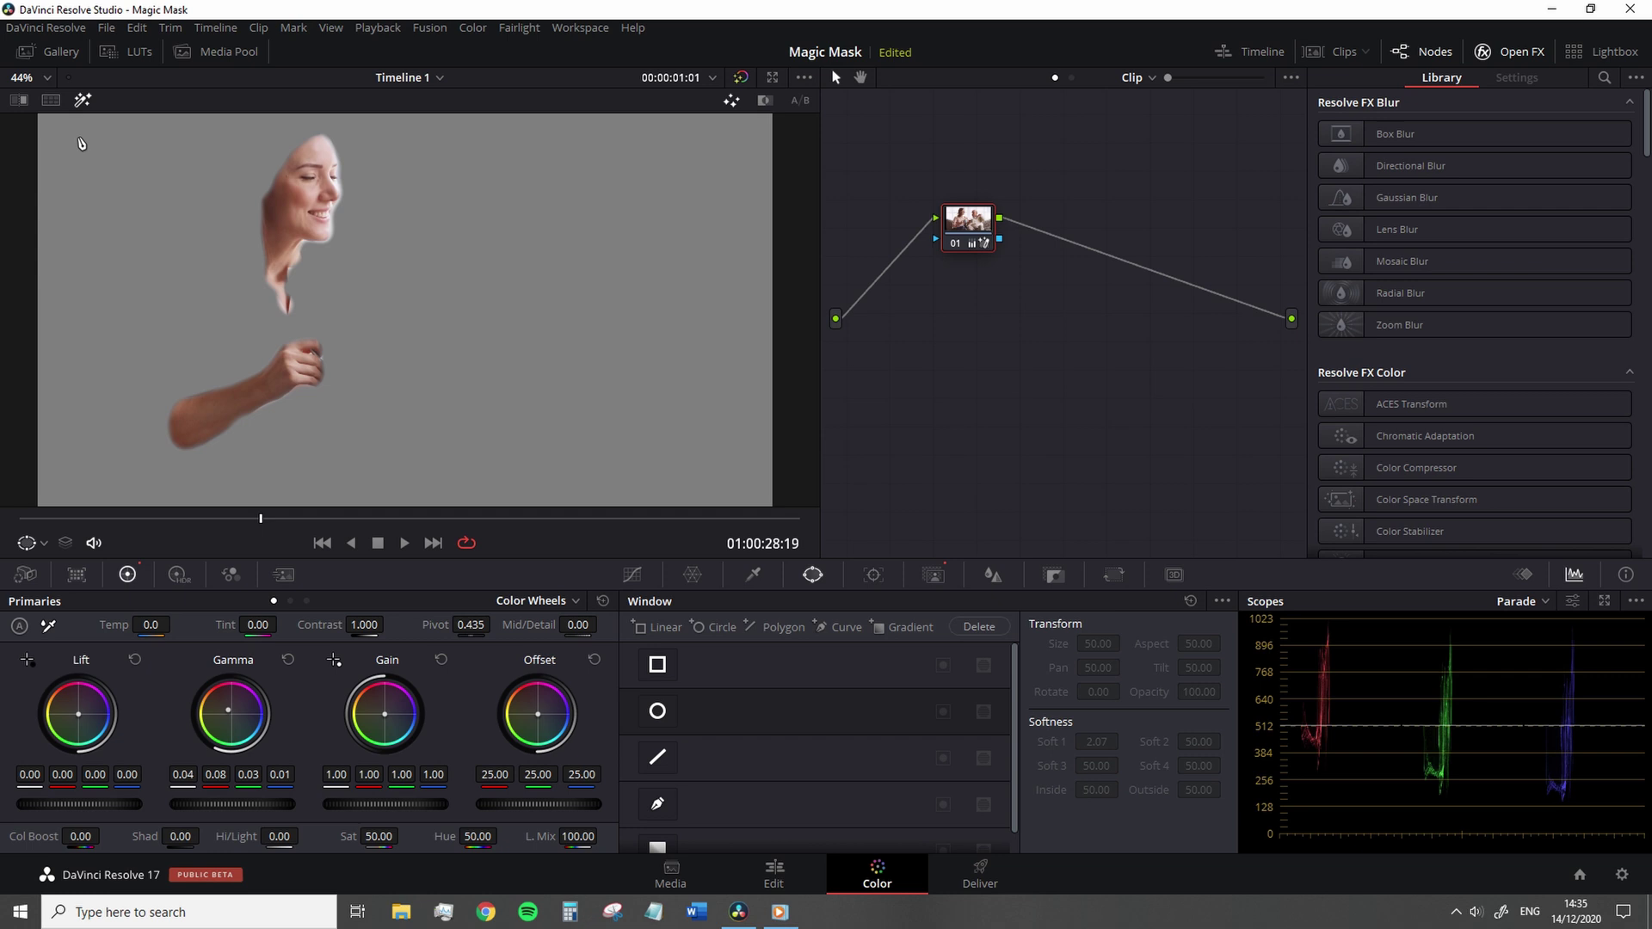
click(83, 100)
scroll(473, 371, down, 1)
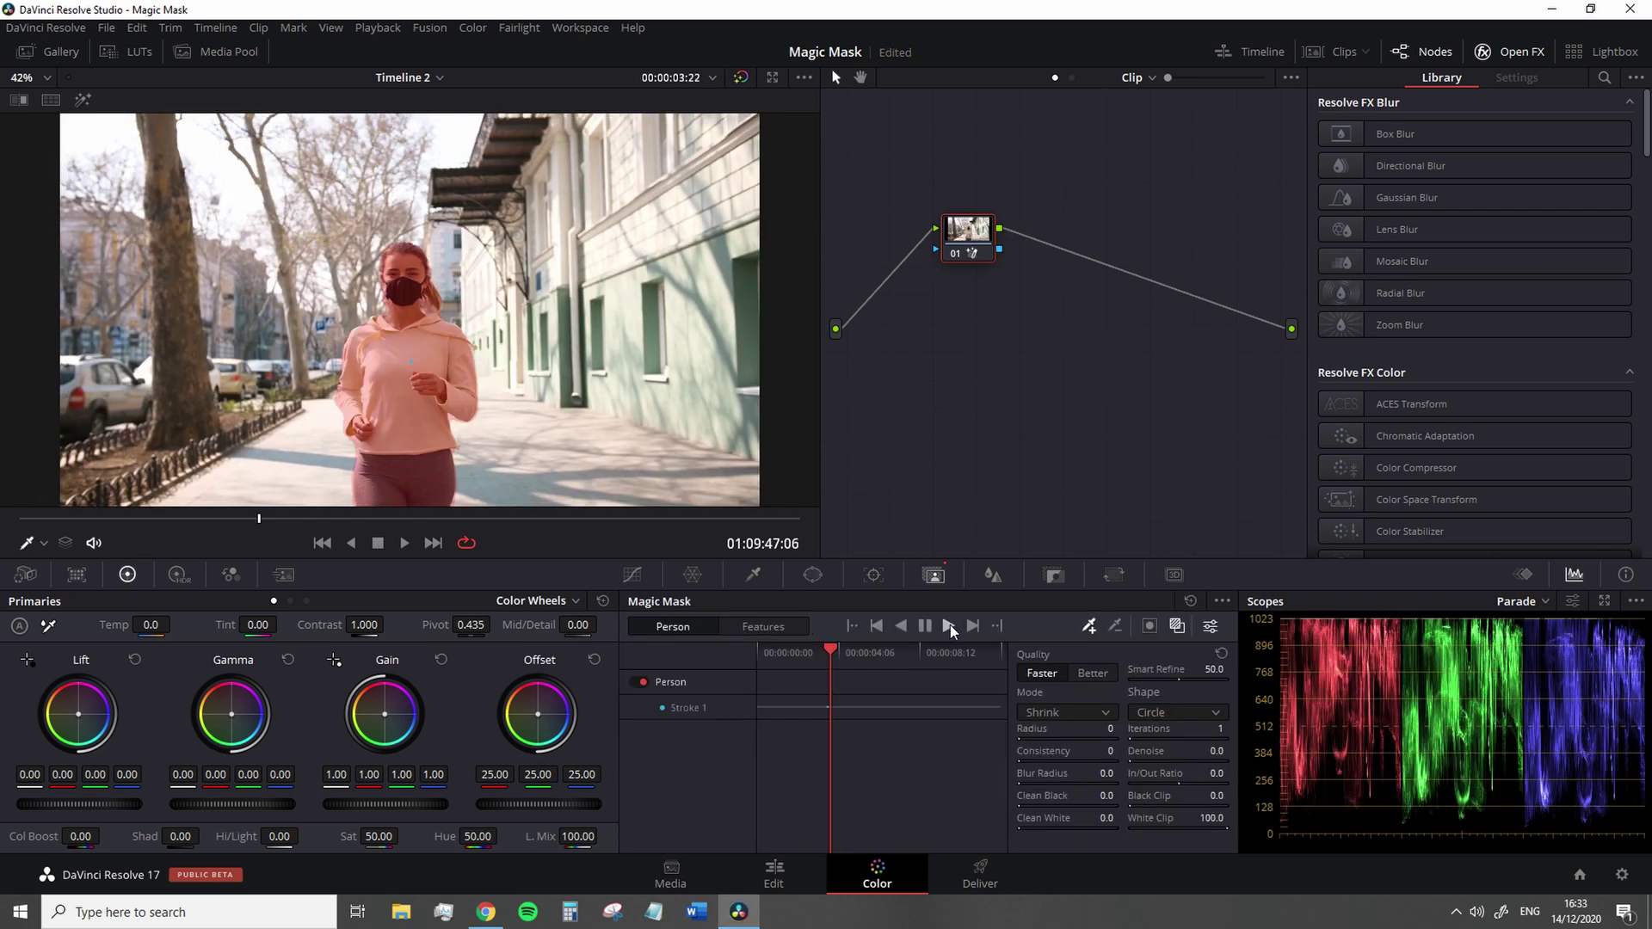
Track the jogging woman's mask forward and refine it to Better quality, Radius 4, Denoise 15.
click(949, 627)
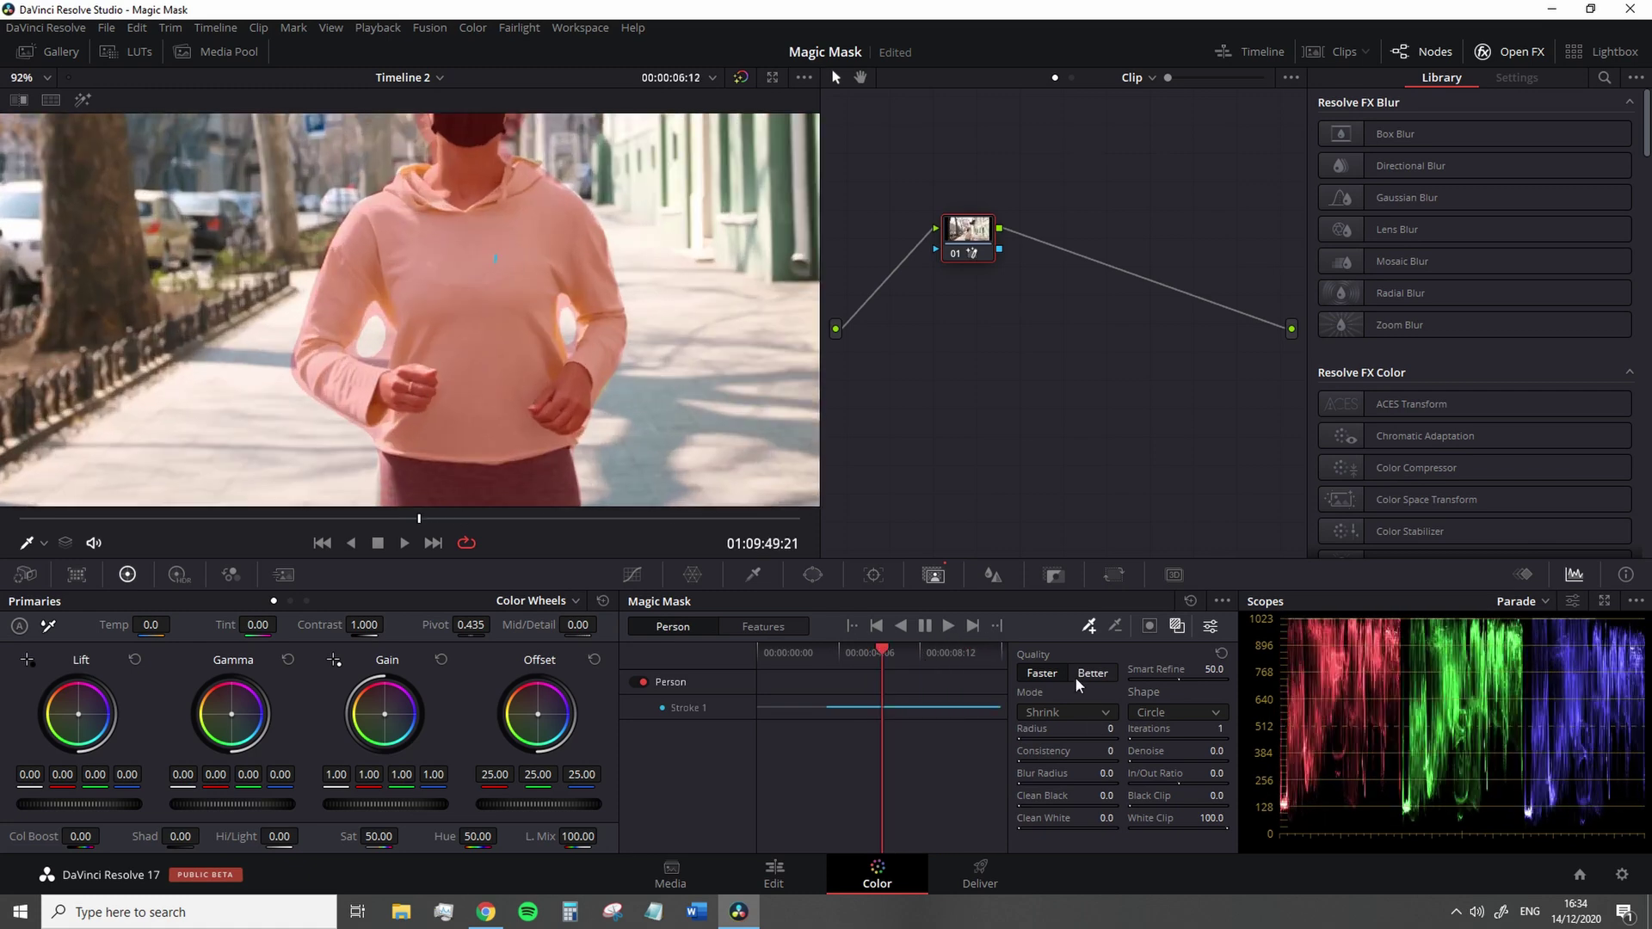
click(1092, 673)
drag(1115, 736, 1124, 737)
drag(1222, 751, 1222, 828)
Darken and cool the masked woman with an Offset of 7.57/12.57/20.82.
key(shift+z)
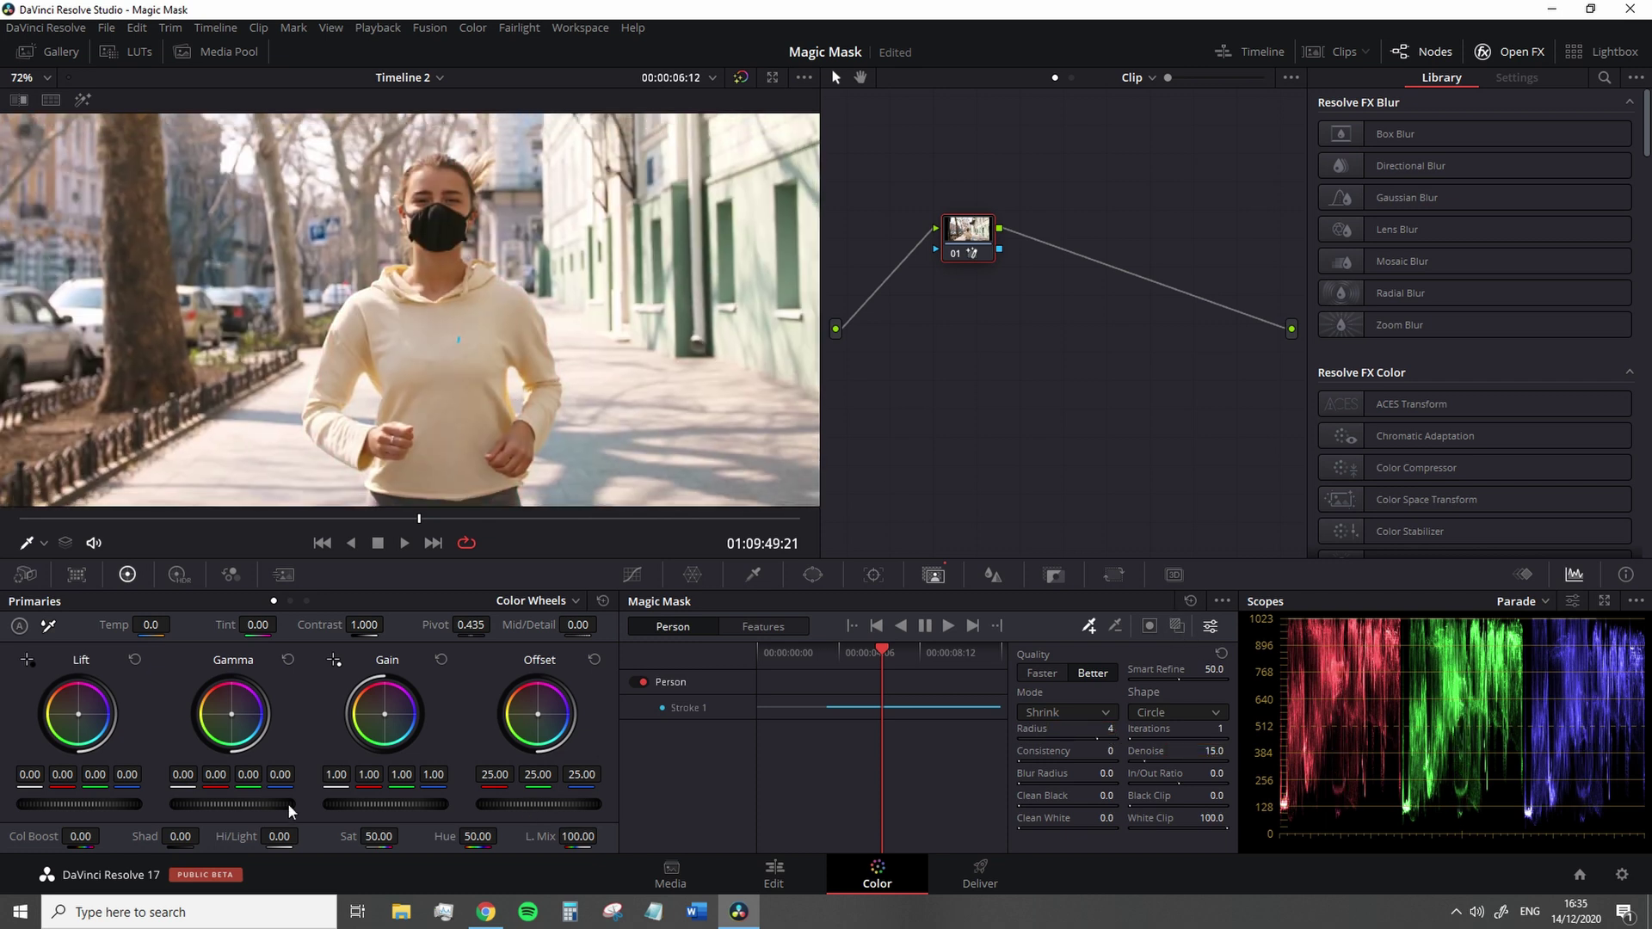
drag(521, 805, 542, 804)
click(594, 660)
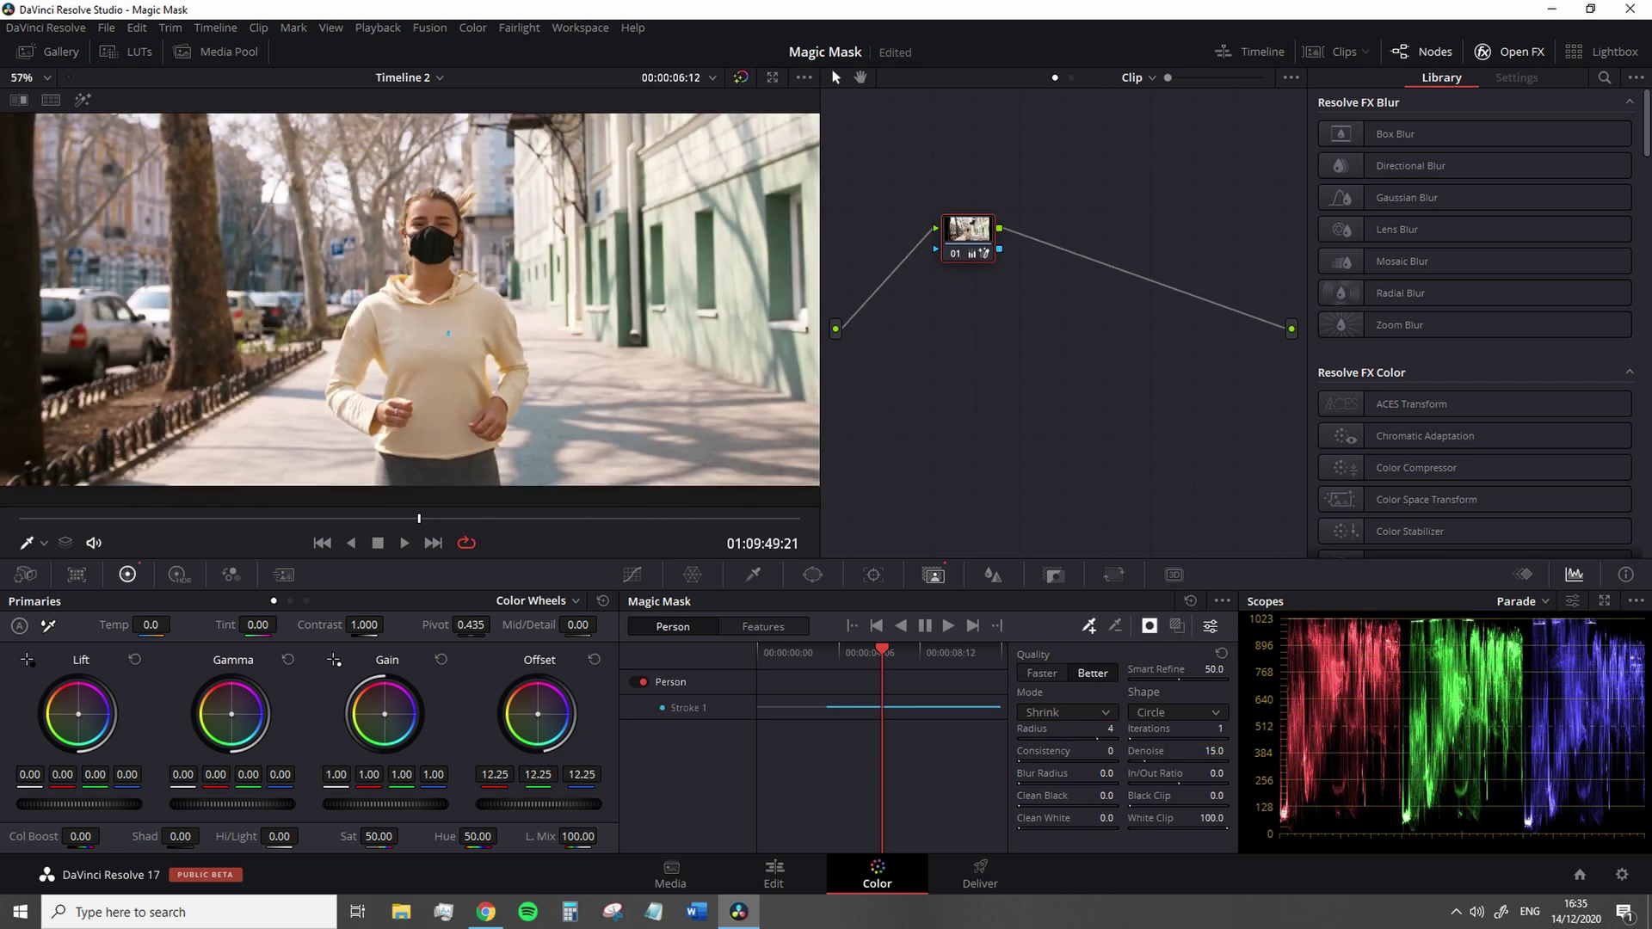
drag(503, 809, 439, 807)
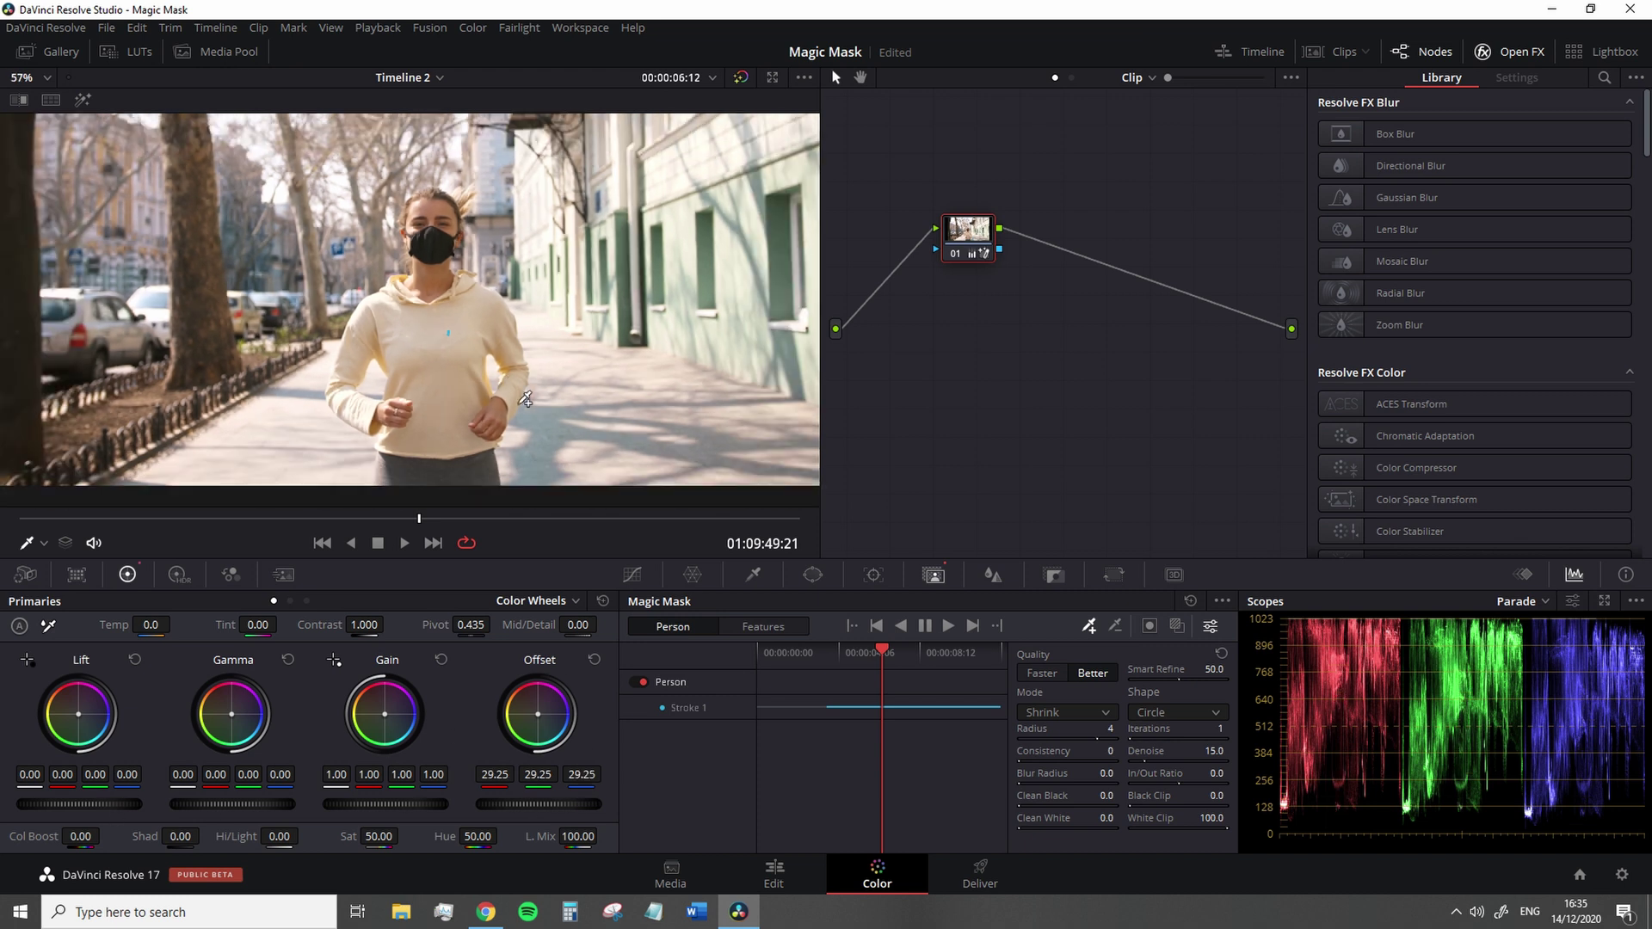
scroll(519, 376, down, 3)
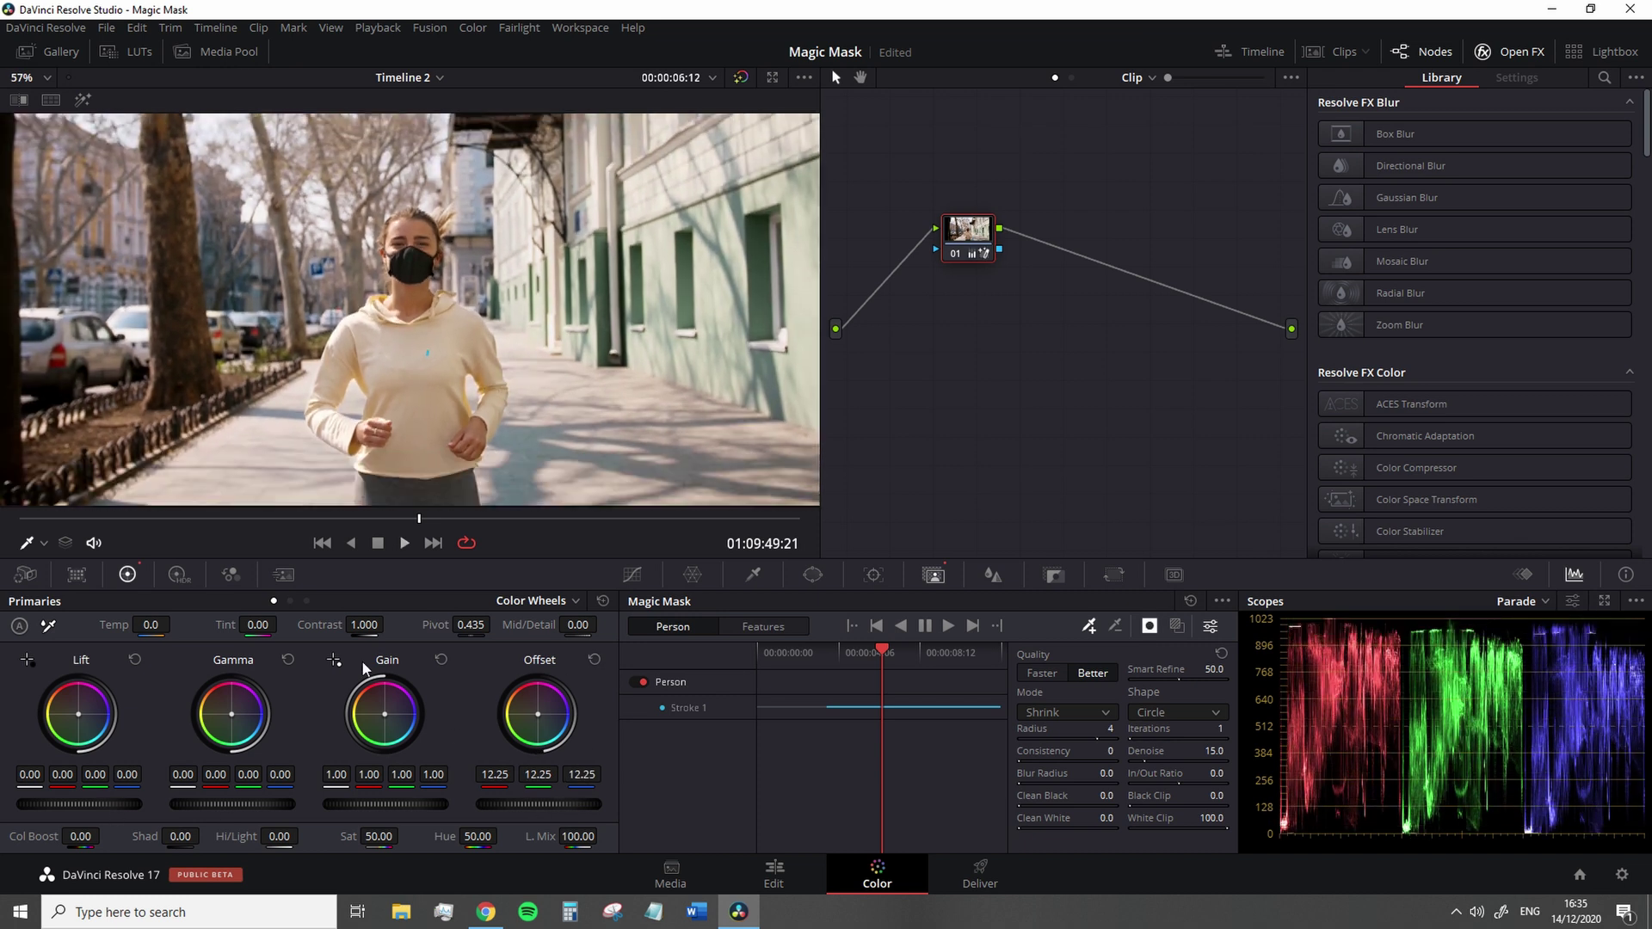
drag(545, 725, 544, 723)
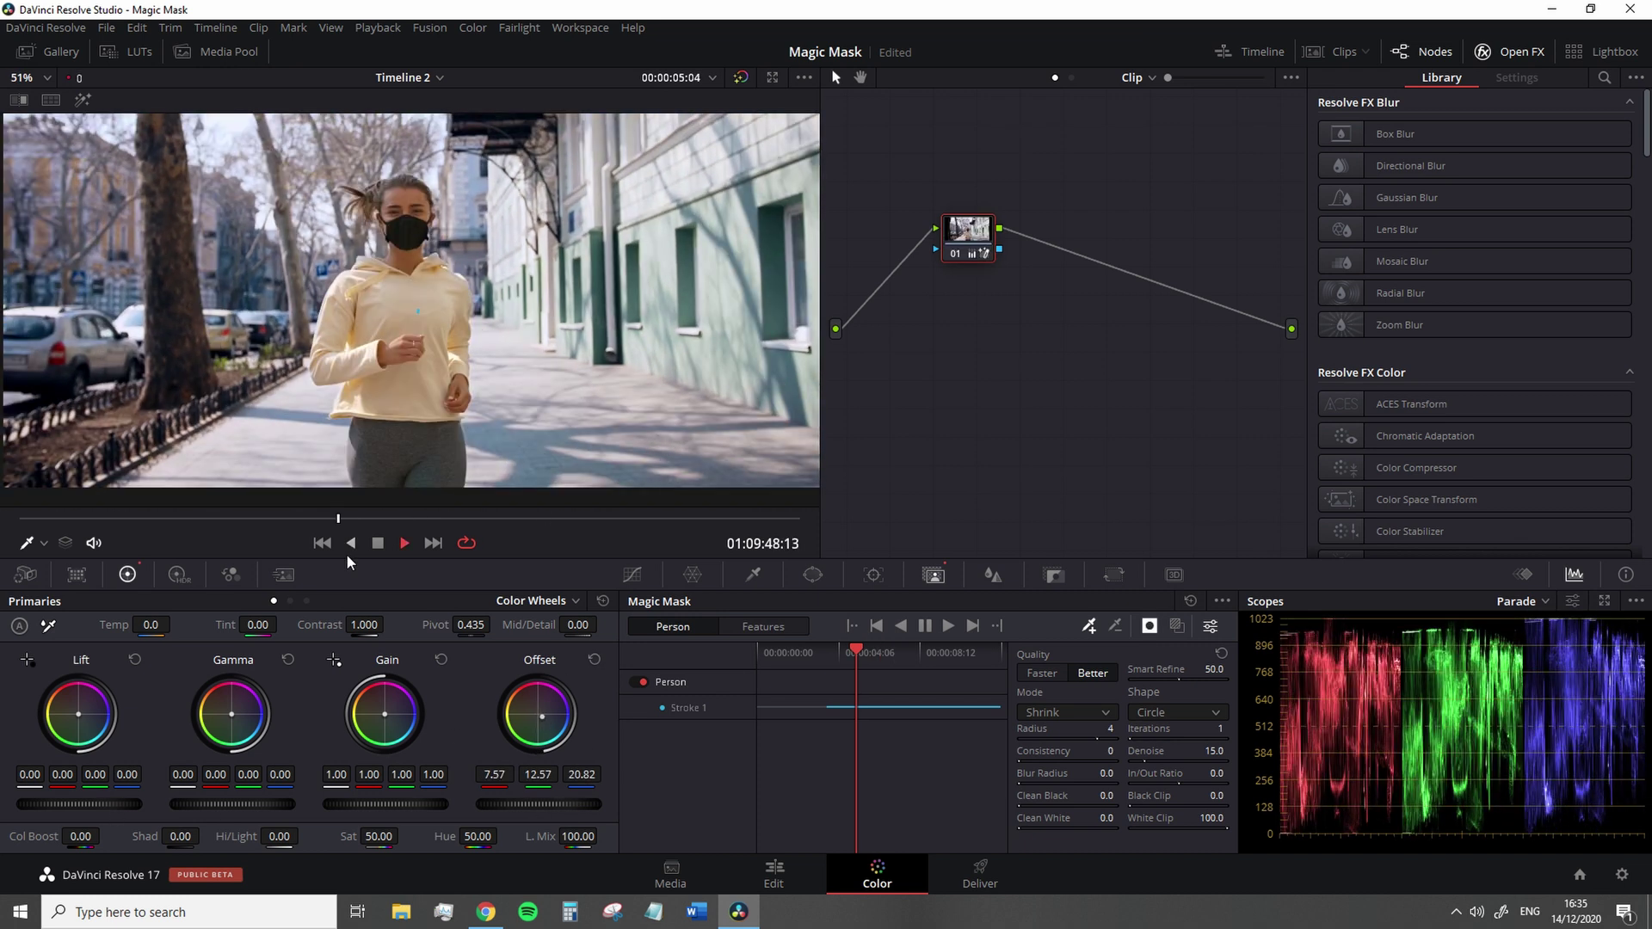